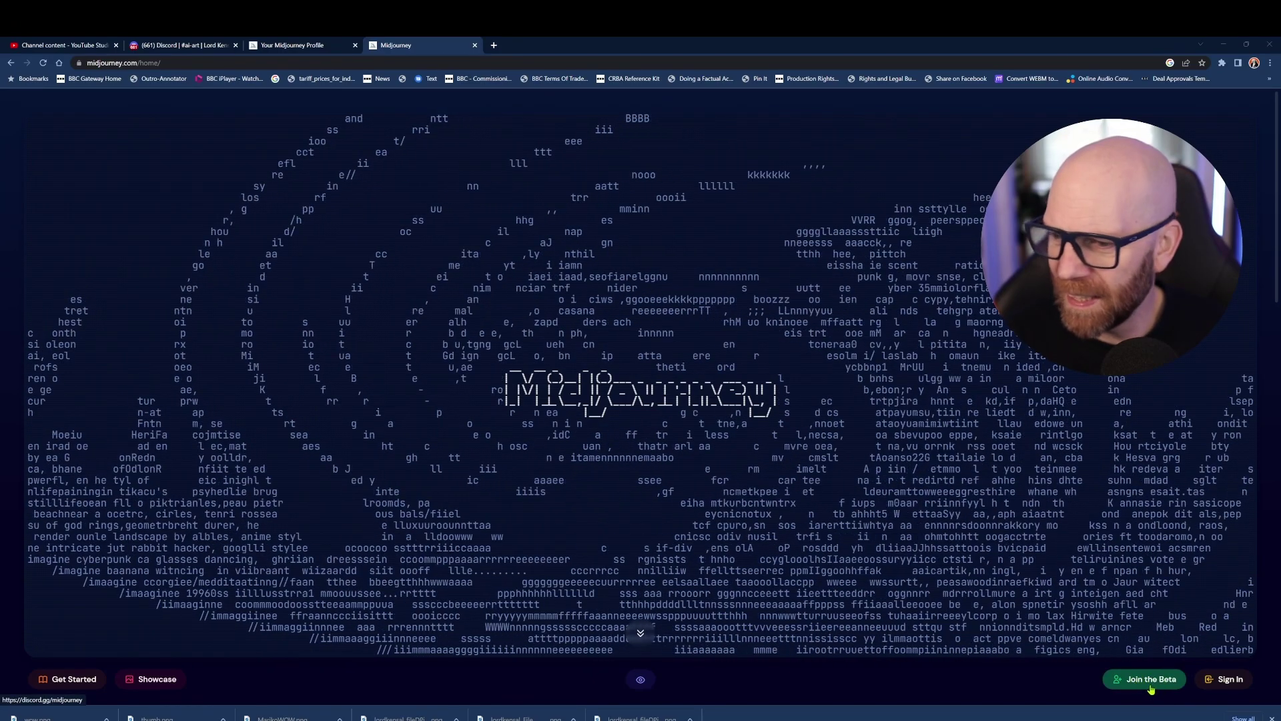
Follow 'Join the Beta' on midjourney.com through to the Midjourney Discord server invitation
{"action": "left_click", "coordinate": [1145, 679]}
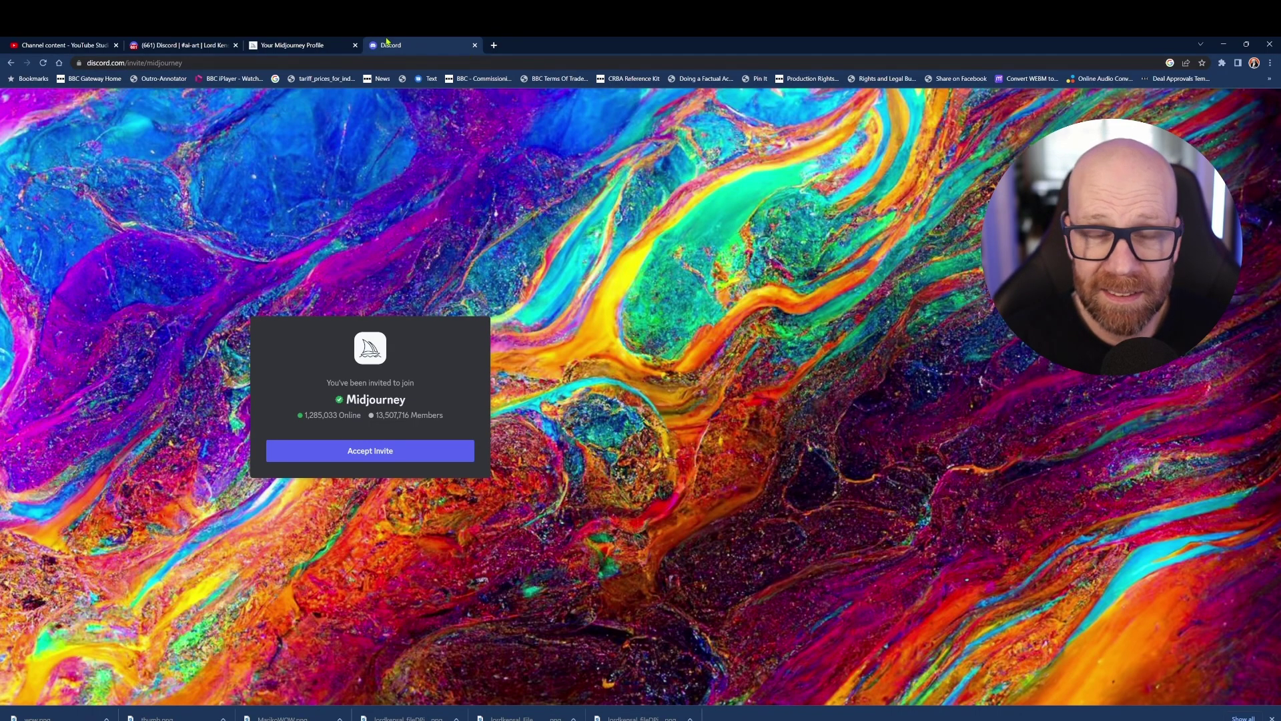
{"action": "left_click", "coordinate": [122, 49]}
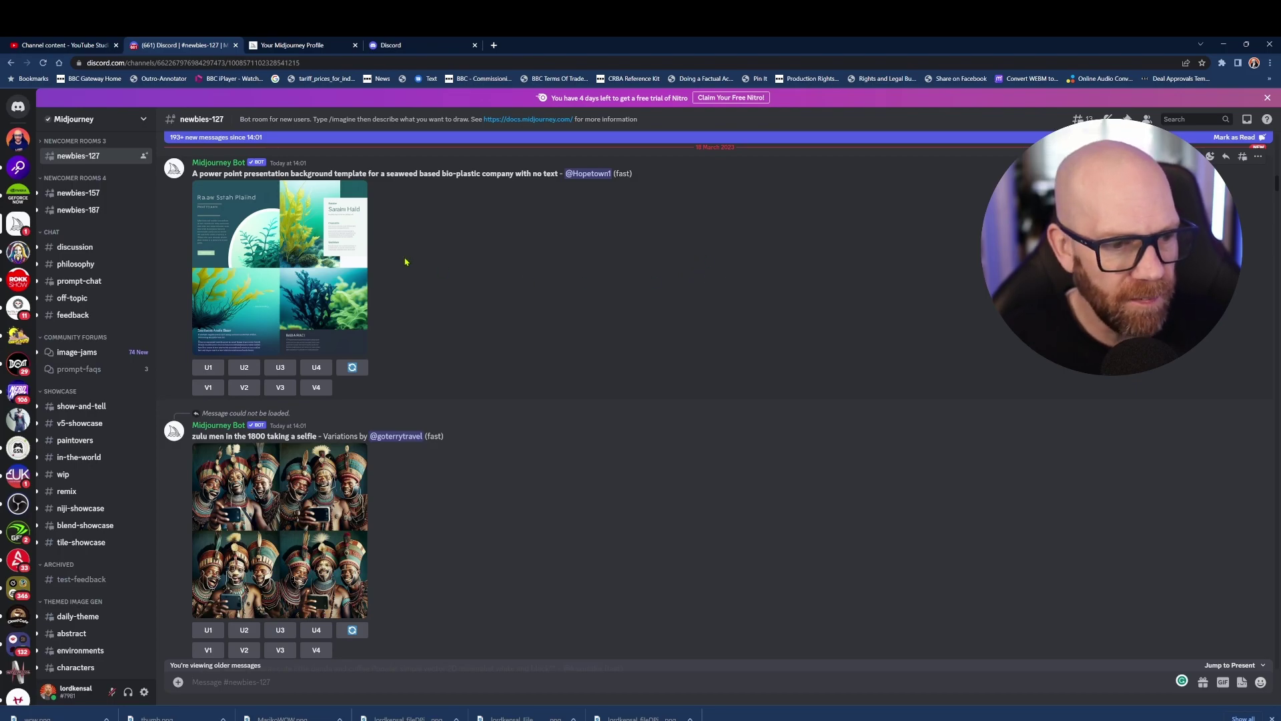
{"action": "scroll", "coordinate": [100, 280], "scroll_direction": "down", "scroll_amount": 5}
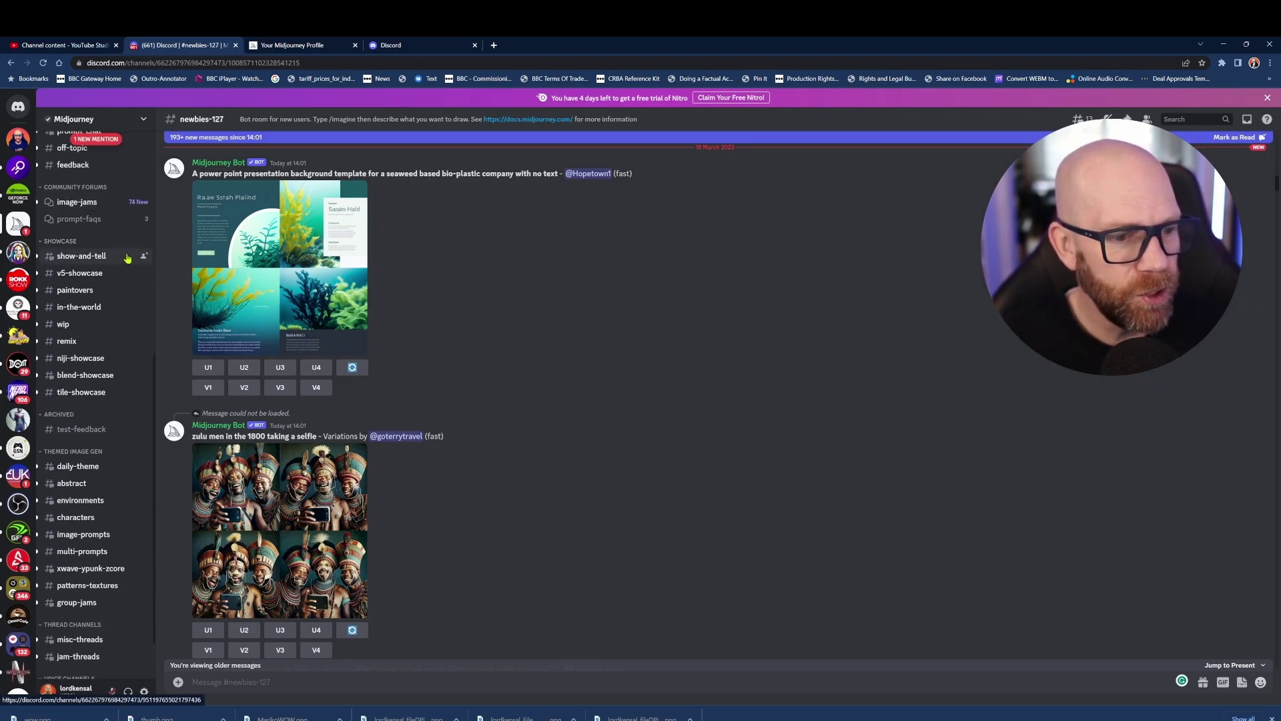
{"action": "scroll", "coordinate": [68, 429], "scroll_direction": "up", "scroll_amount": 10}
{"action": "mouse_move", "coordinate": [68, 429]}
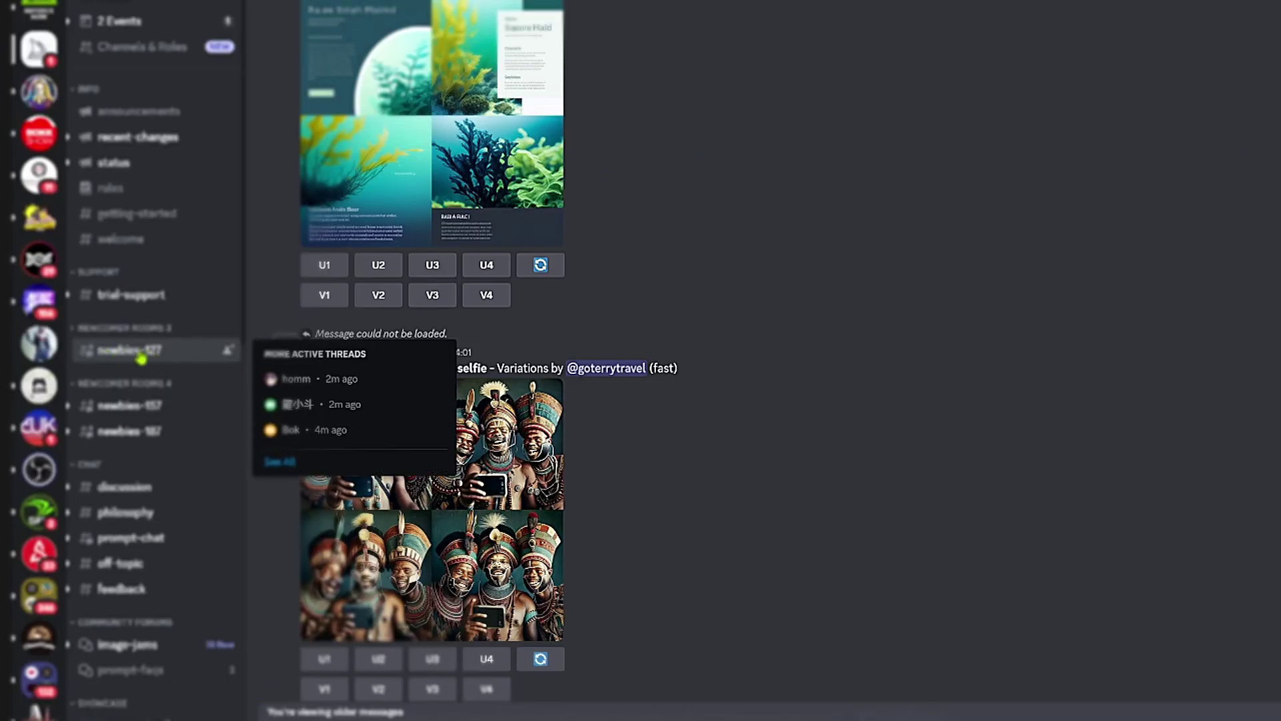
{"action": "mouse_move", "coordinate": [129, 403]}
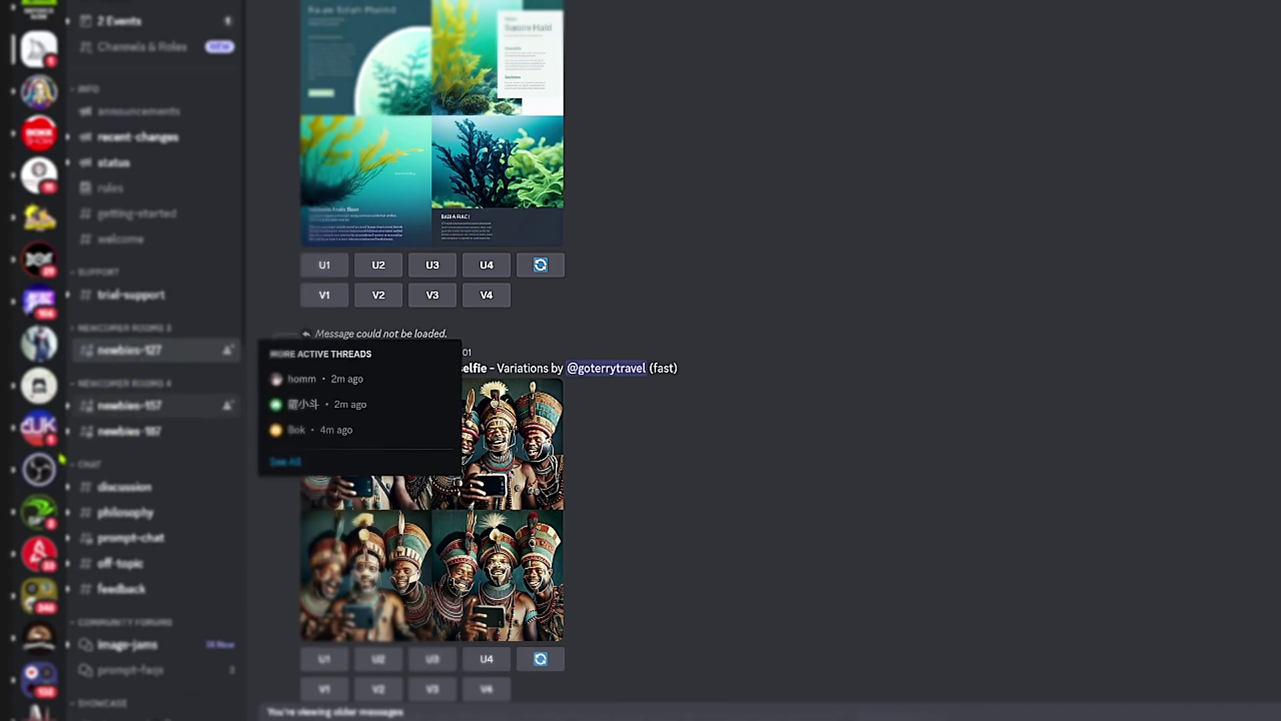
{"action": "mouse_move", "coordinate": [107, 437]}
{"action": "scroll", "coordinate": [401, 534], "scroll_direction": "down", "scroll_amount": 5}
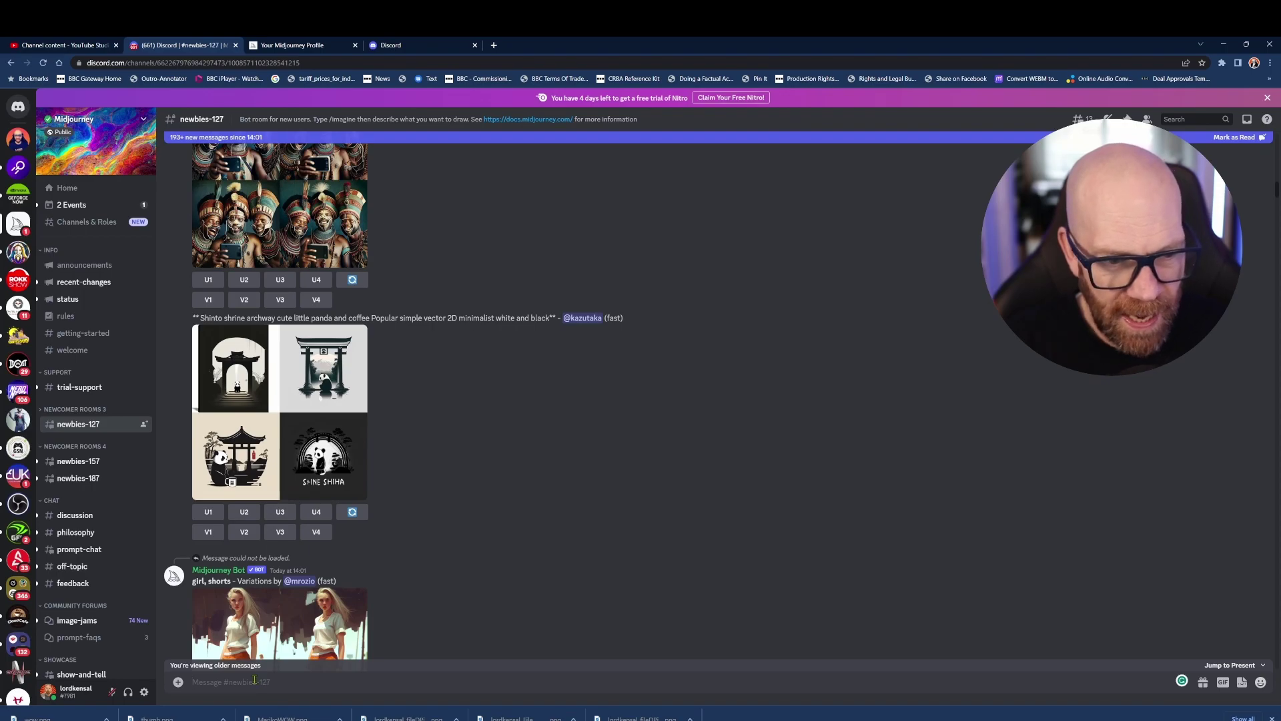
Submit /imagine 'surprised man in his thirties on plain background, photo realist' to the Midjourney Bot
{"action": "type", "text": "/"}
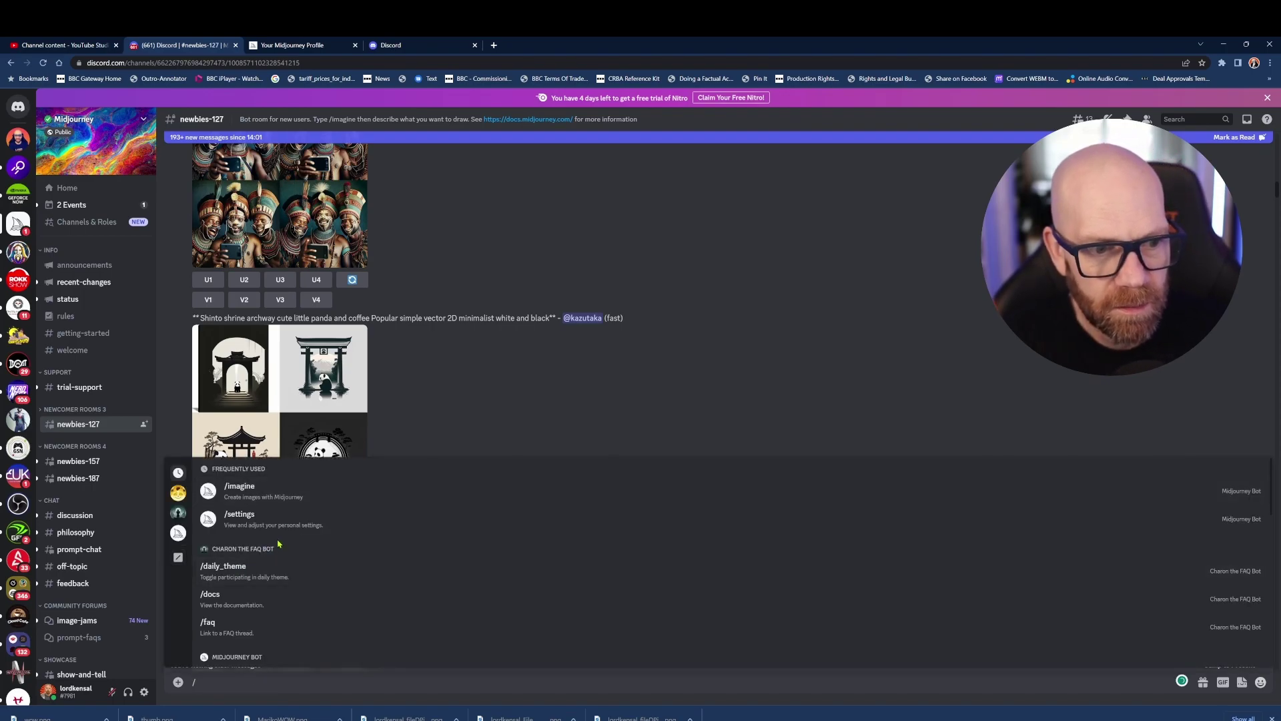
{"action": "key", "text": "Tab"}
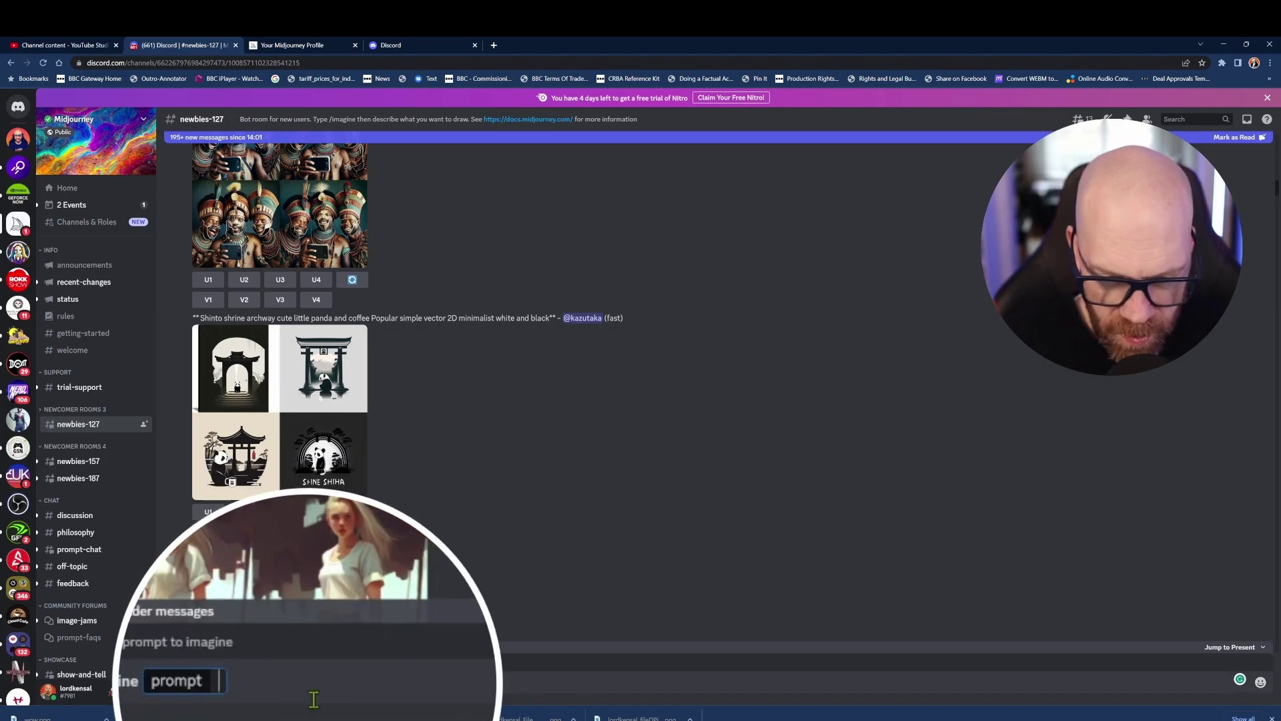
{"action": "type", "text": "surprised man"}
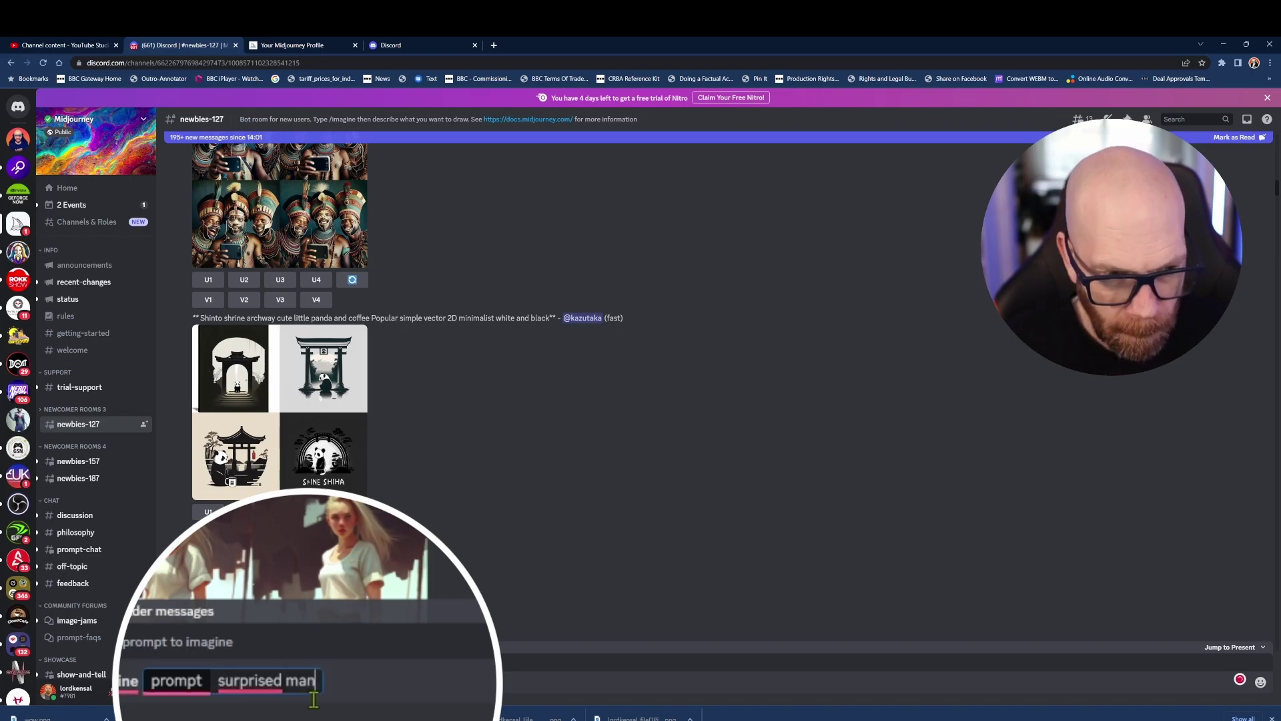
{"action": "type", "text": " in his thirties on plain back"}
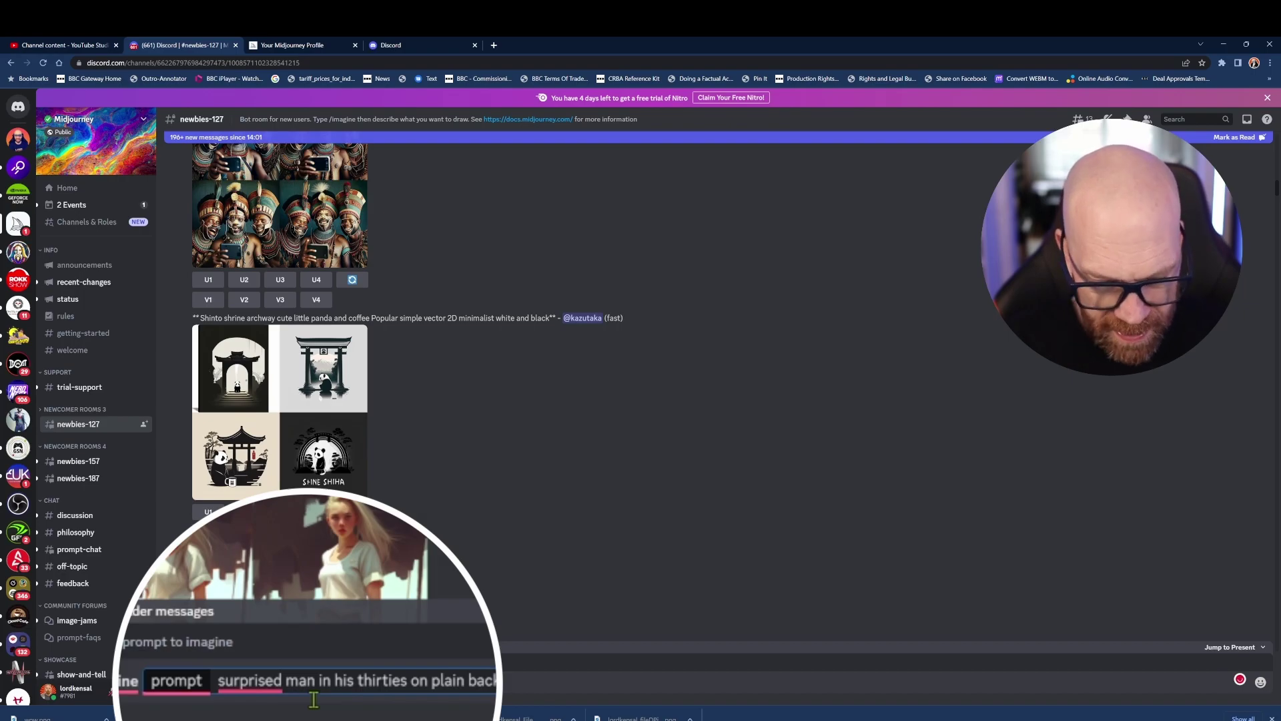
{"action": "type", "text": "ground, photo re"}
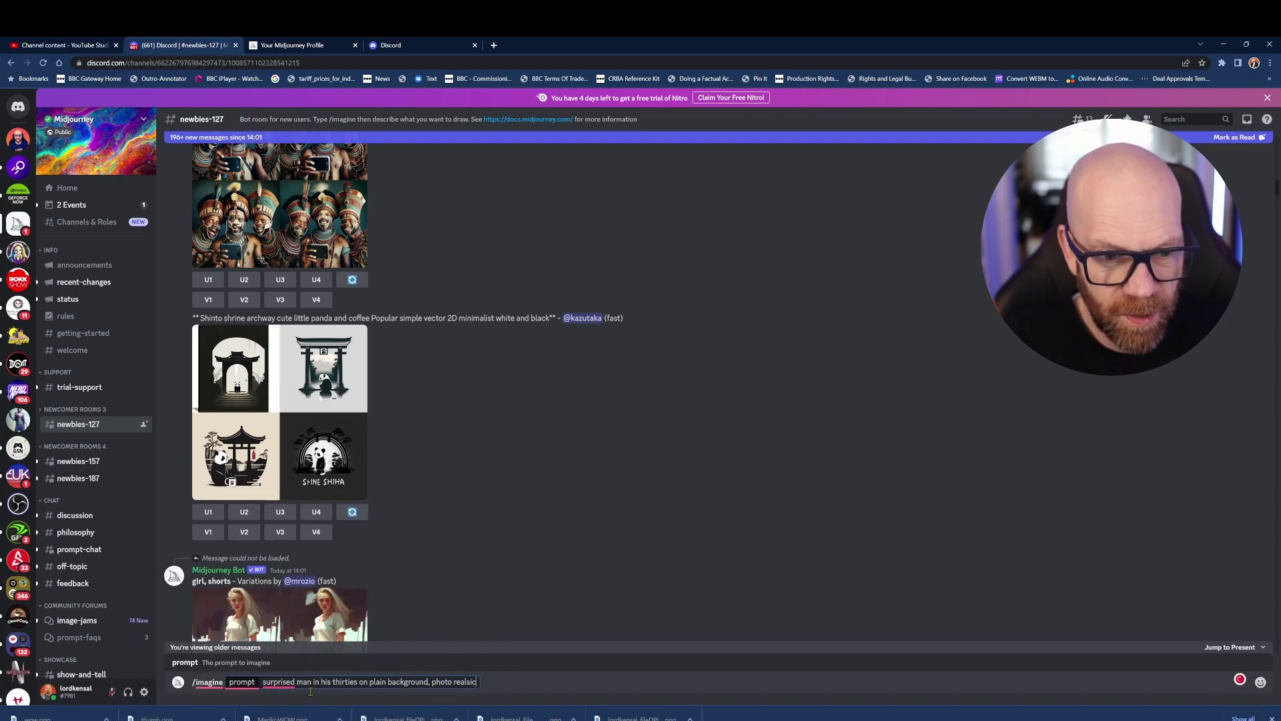
{"action": "type", "text": "alistic for Youtube thumbnail"}
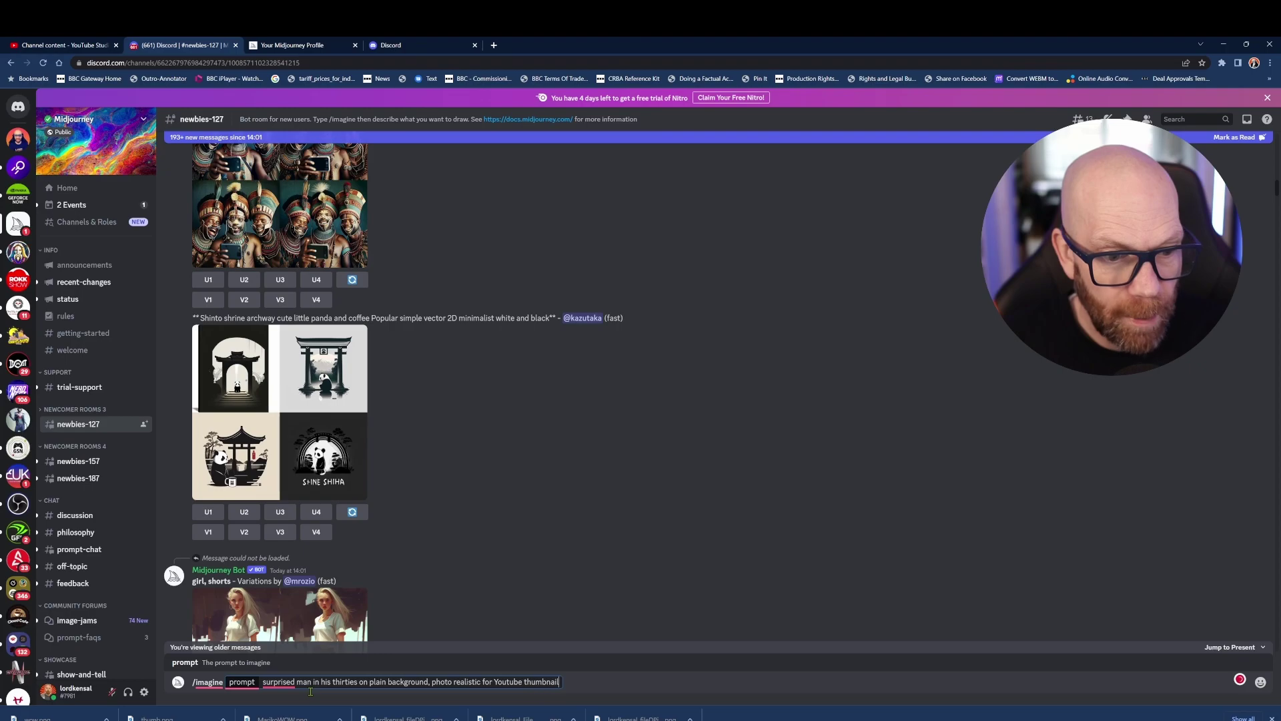
{"action": "key", "text": "Return"}
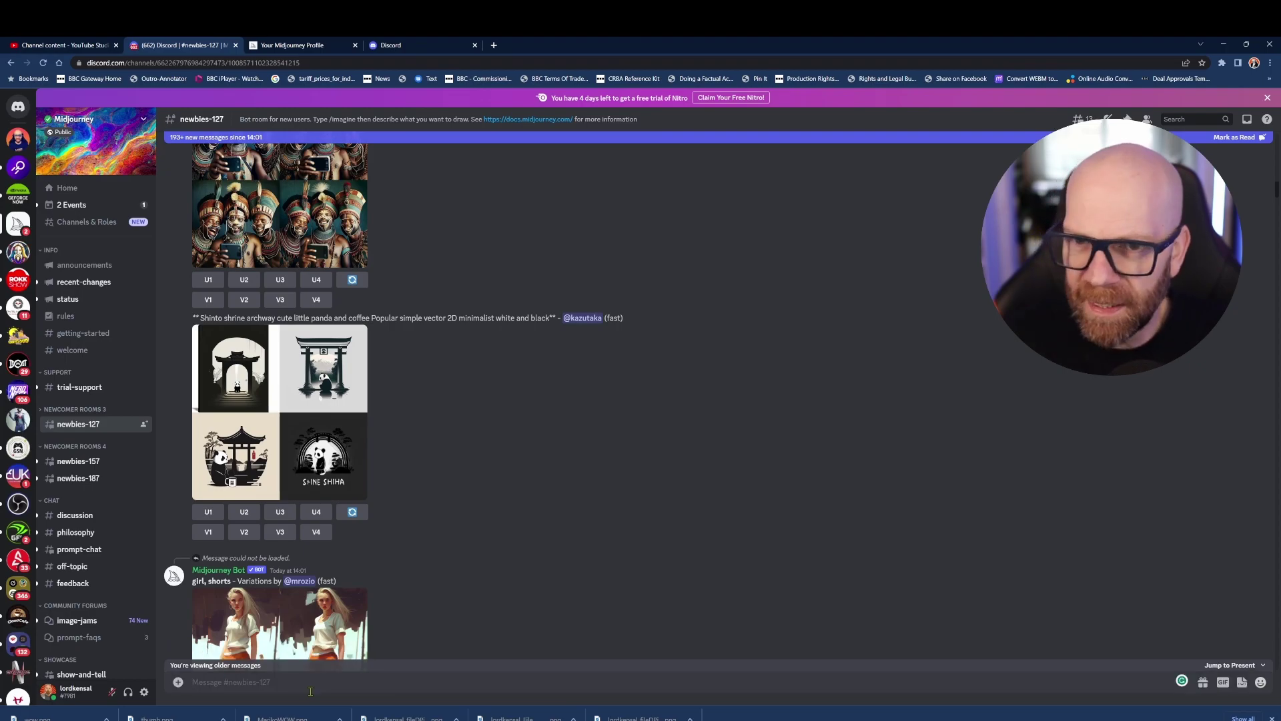
Preview the vintage Turkish girls photo and select its Lecia III, Kodak Tri-X, f/2.8, ISO 400 prompt text
{"action": "scroll", "coordinate": [421, 543], "scroll_direction": "down", "scroll_amount": 15}
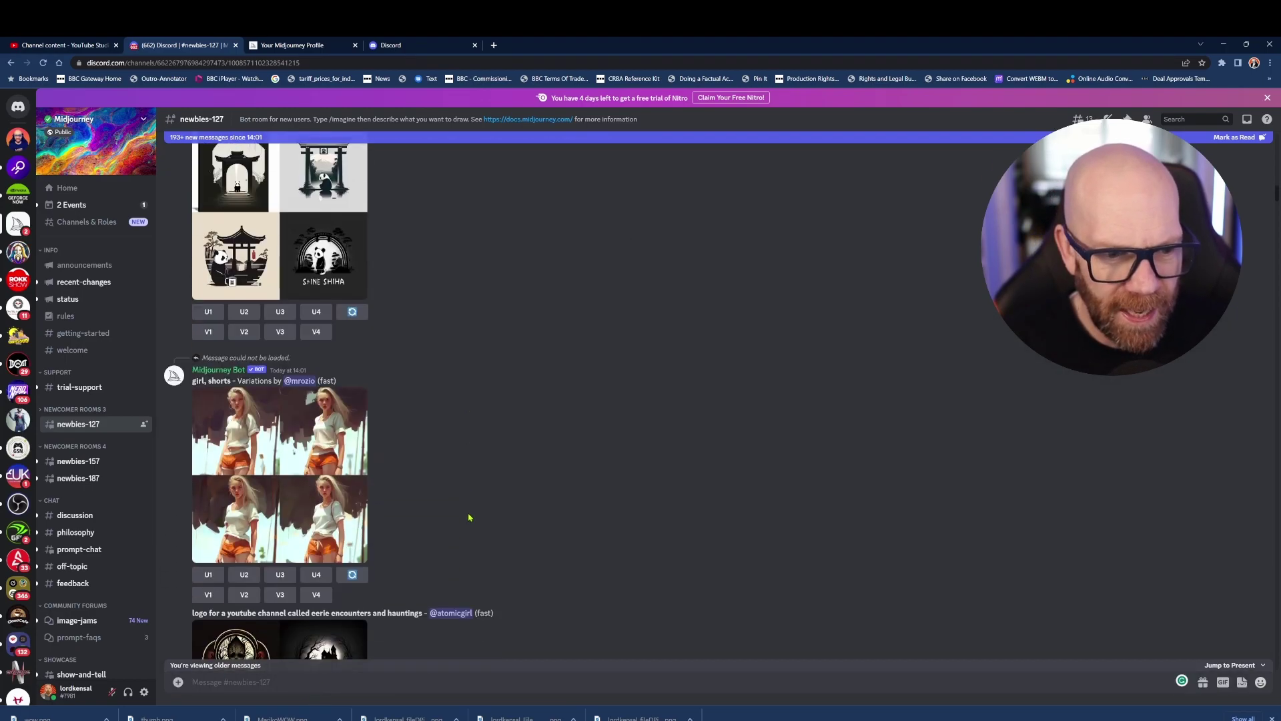
{"action": "scroll", "coordinate": [728, 559], "scroll_direction": "down", "scroll_amount": 15}
{"action": "scroll", "coordinate": [280, 440], "scroll_direction": "down", "scroll_amount": 5}
{"action": "scroll", "coordinate": [285, 458], "scroll_direction": "down", "scroll_amount": 5}
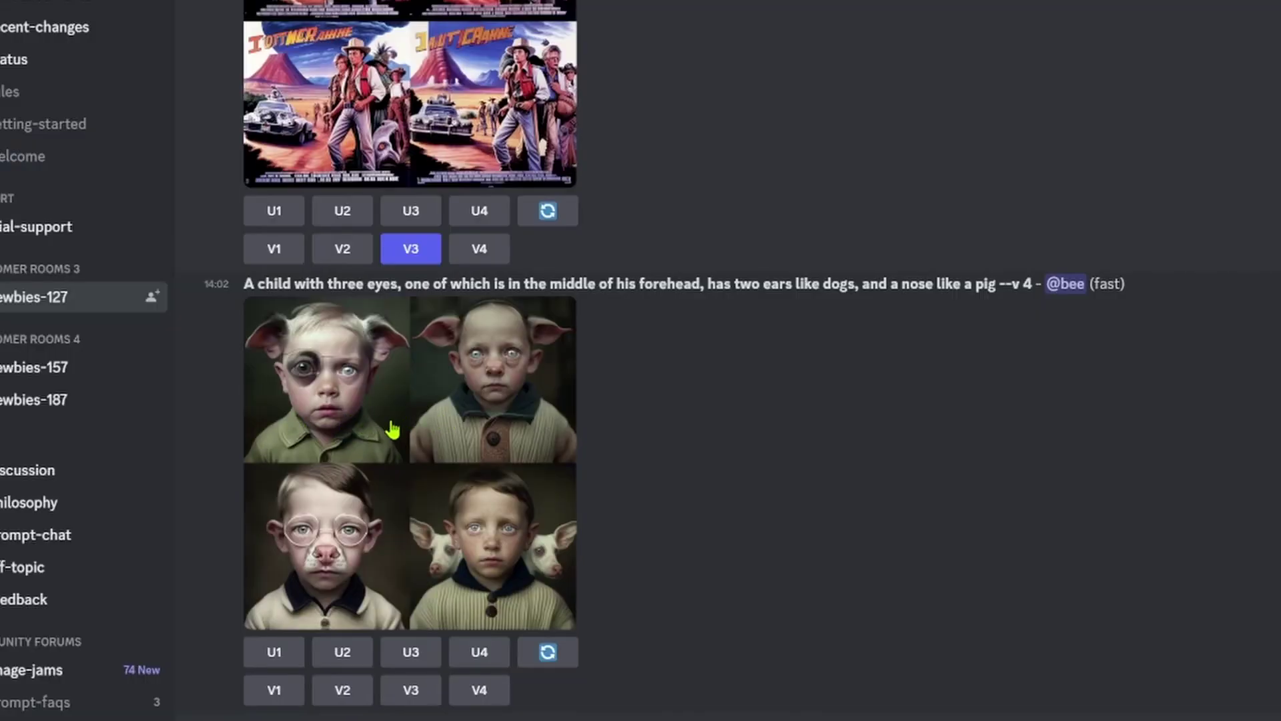
{"action": "scroll", "coordinate": [393, 427], "scroll_direction": "down", "scroll_amount": 6}
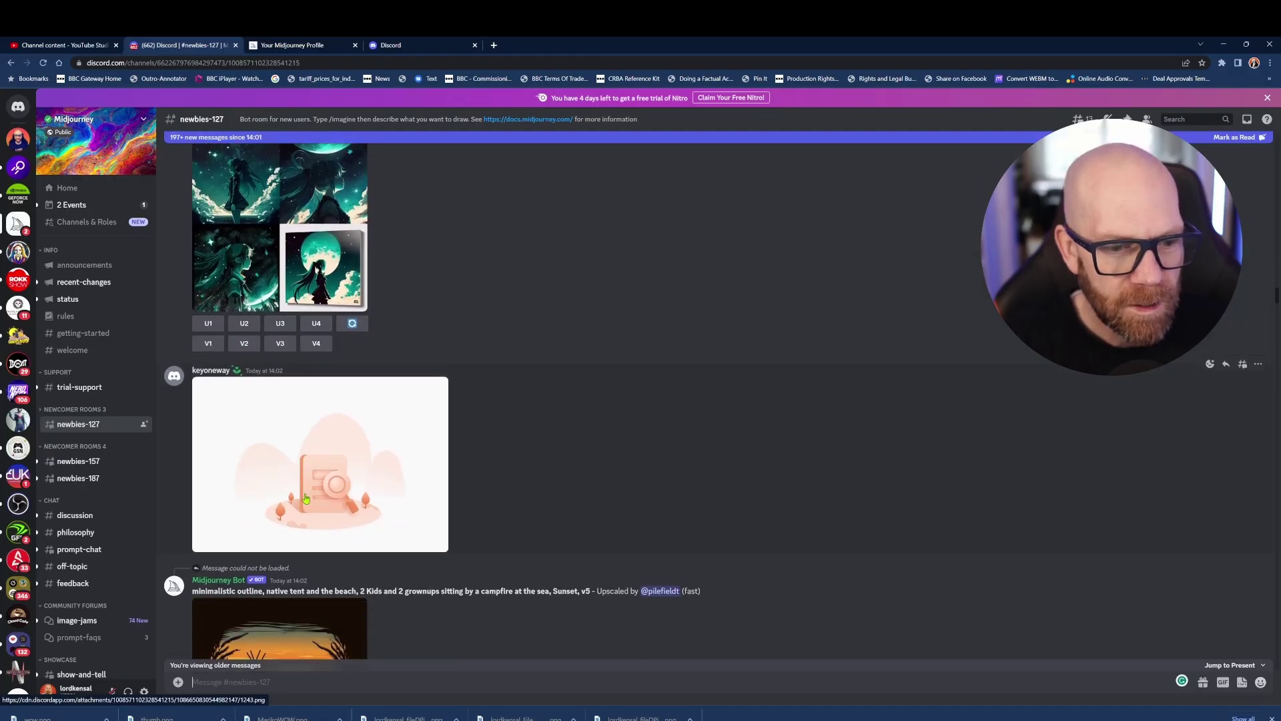
{"action": "scroll", "coordinate": [309, 490], "scroll_direction": "down", "scroll_amount": 8}
{"action": "scroll", "coordinate": [309, 503], "scroll_direction": "down", "scroll_amount": 3}
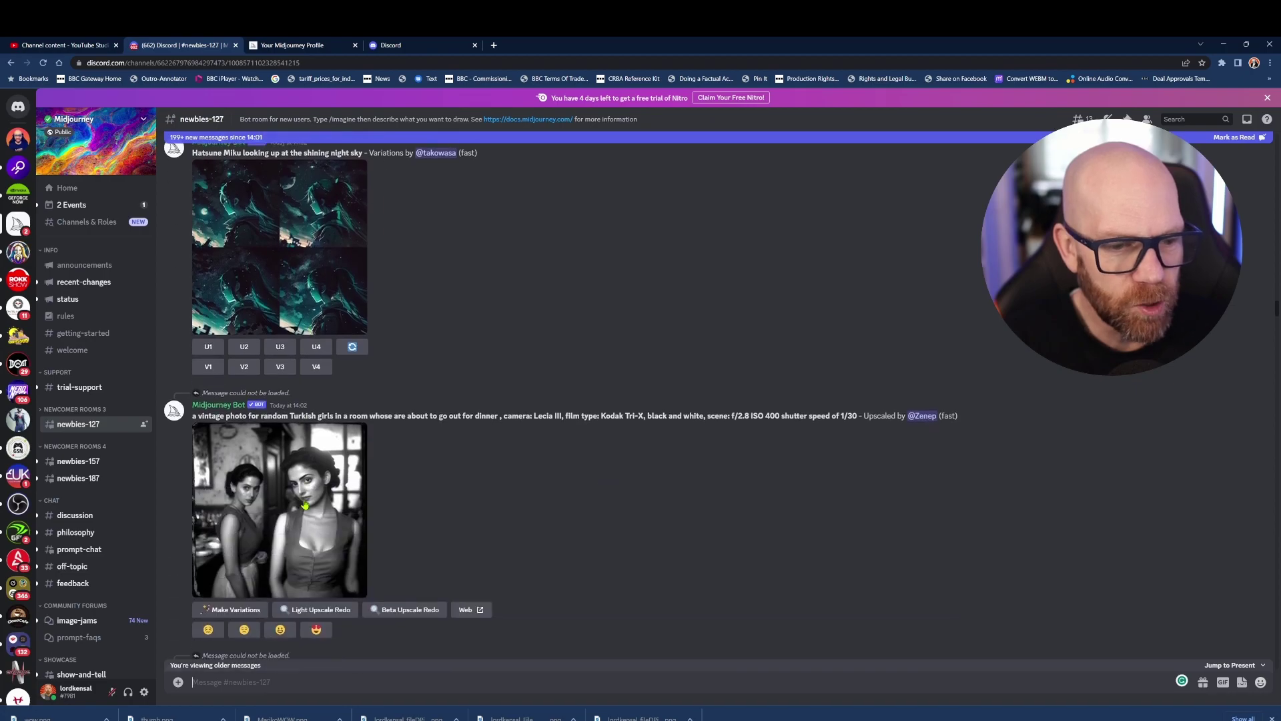
{"action": "left_click", "coordinate": [347, 500]}
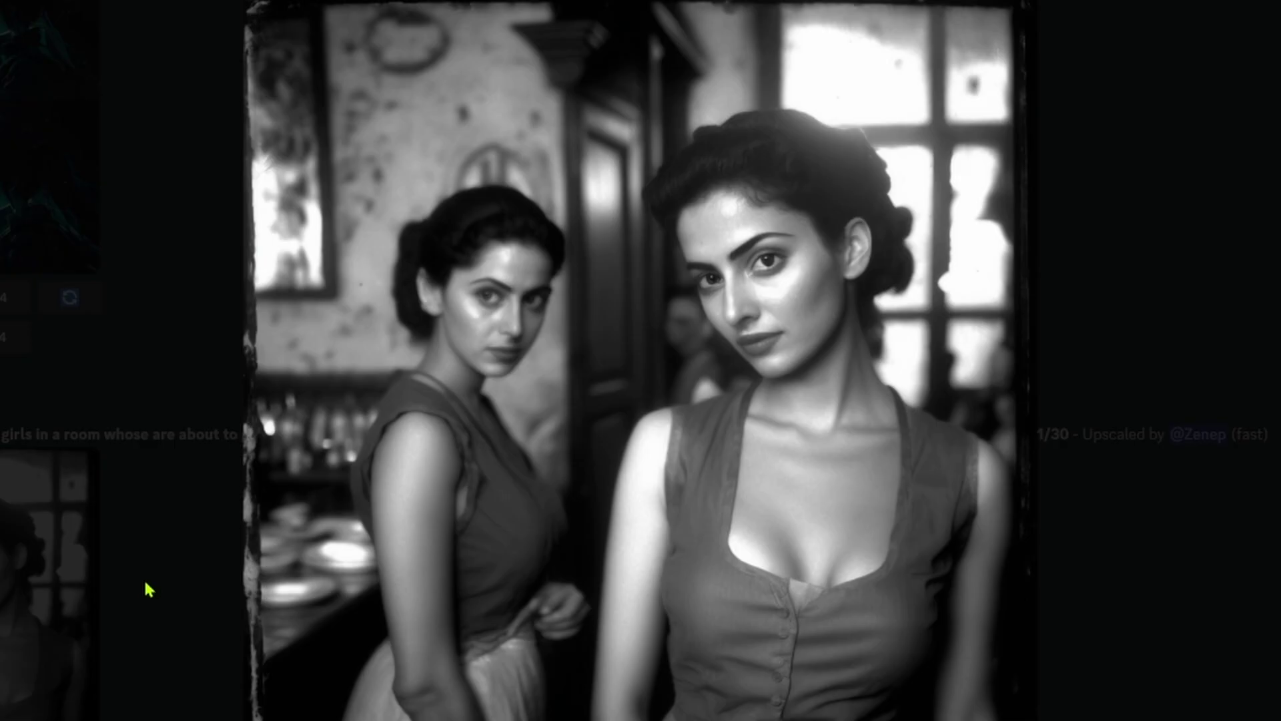
{"action": "left_click", "coordinate": [140, 586]}
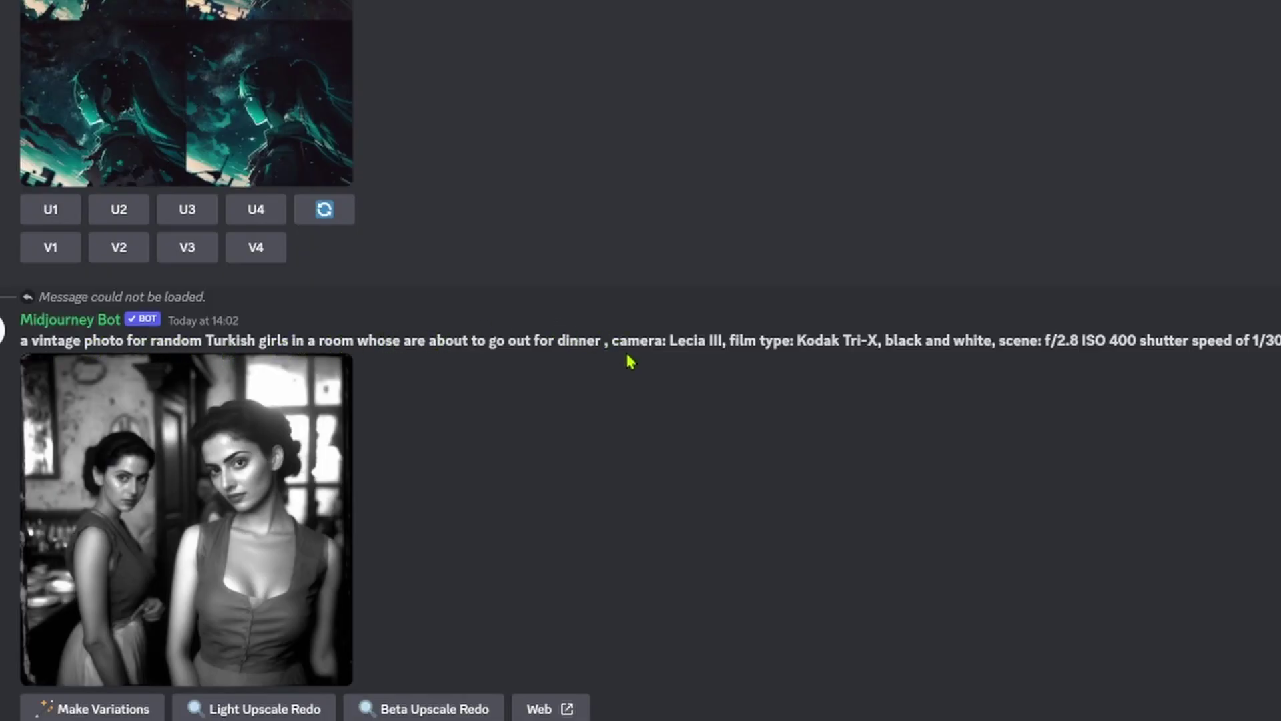
{"action": "left_click_drag", "start_coordinate": [669, 340], "coordinate": [1280, 341]}
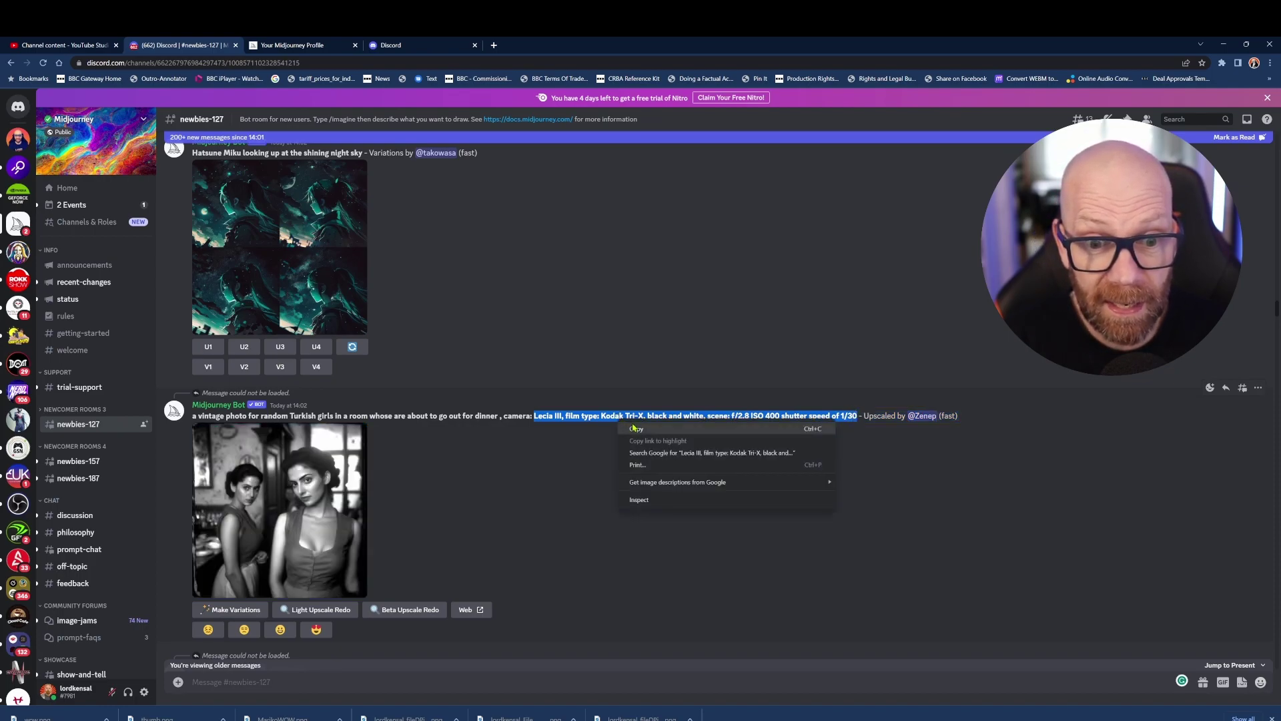
Copy the selected camera and film settings text
{"action": "left_click", "coordinate": [637, 431]}
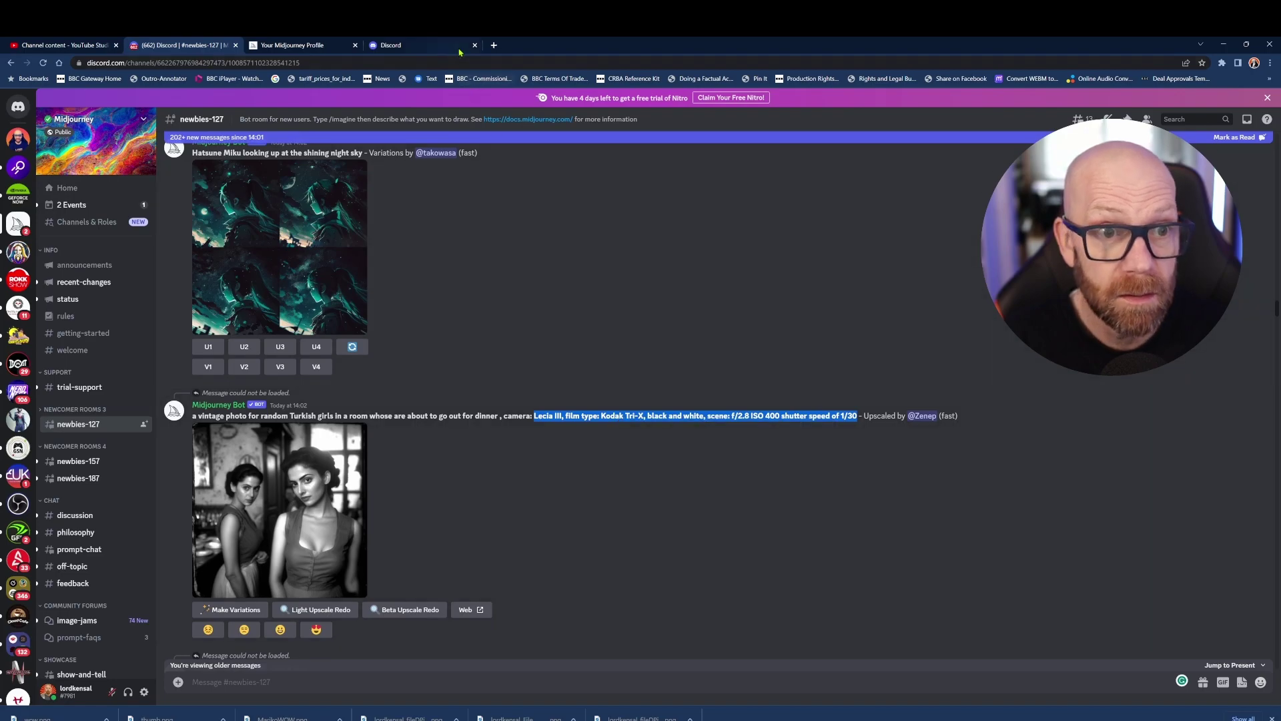
{"action": "scroll", "coordinate": [645, 465], "scroll_direction": "up", "scroll_amount": 4}
{"action": "scroll", "coordinate": [645, 465], "scroll_direction": "down", "scroll_amount": 5}
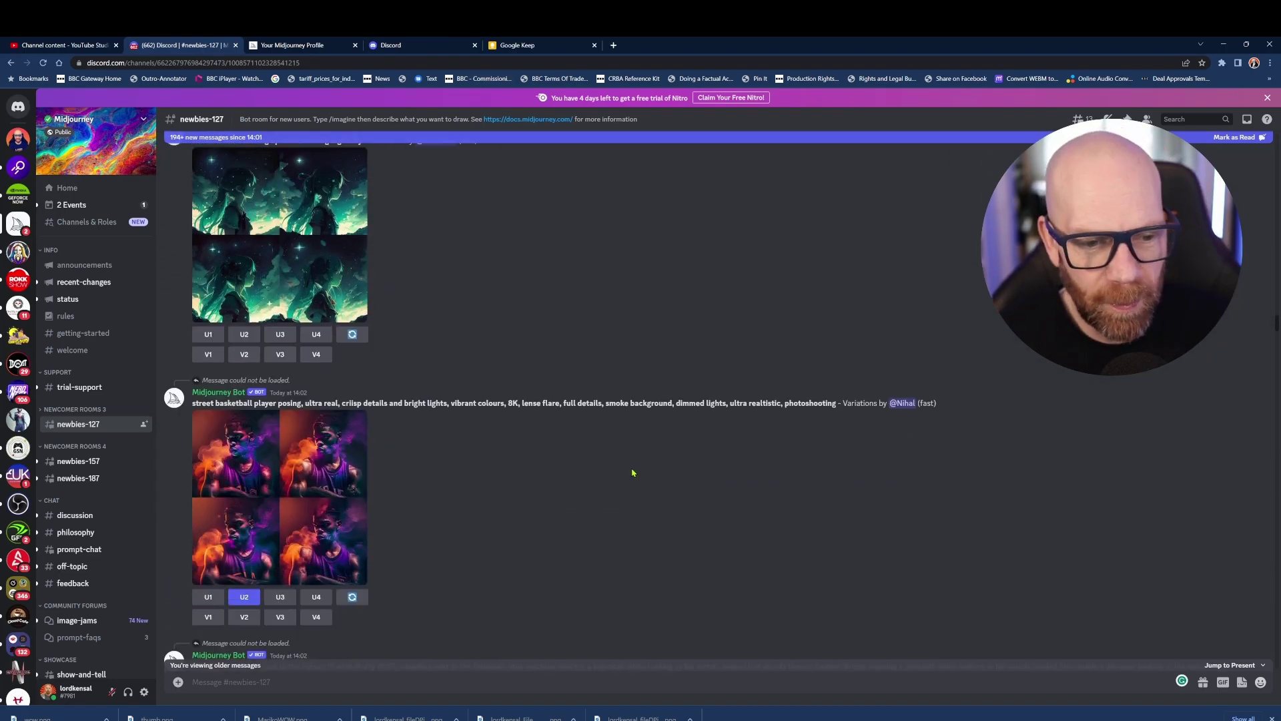
Preview the basketball player grid and select its prompt from '8K' onward
{"action": "left_click", "coordinate": [329, 392]}
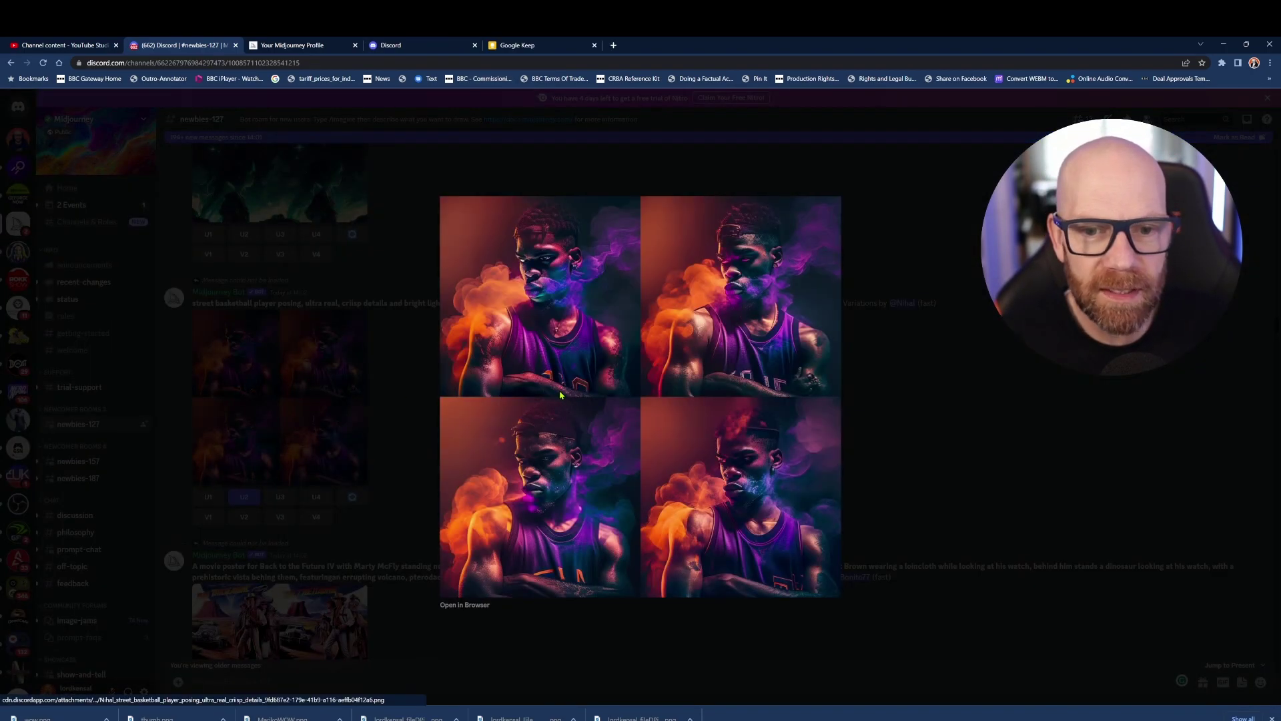
{"action": "left_click", "coordinate": [413, 387]}
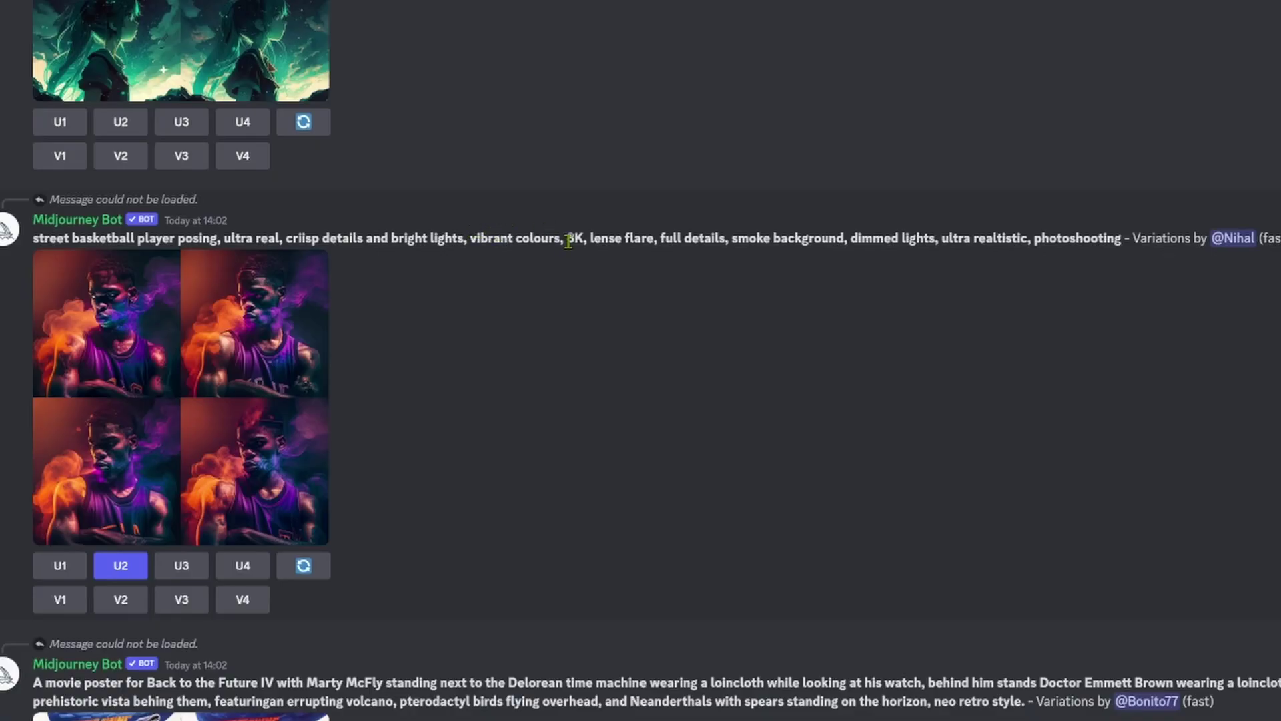
{"action": "left_click_drag", "start_coordinate": [568, 242], "coordinate": [1062, 244]}
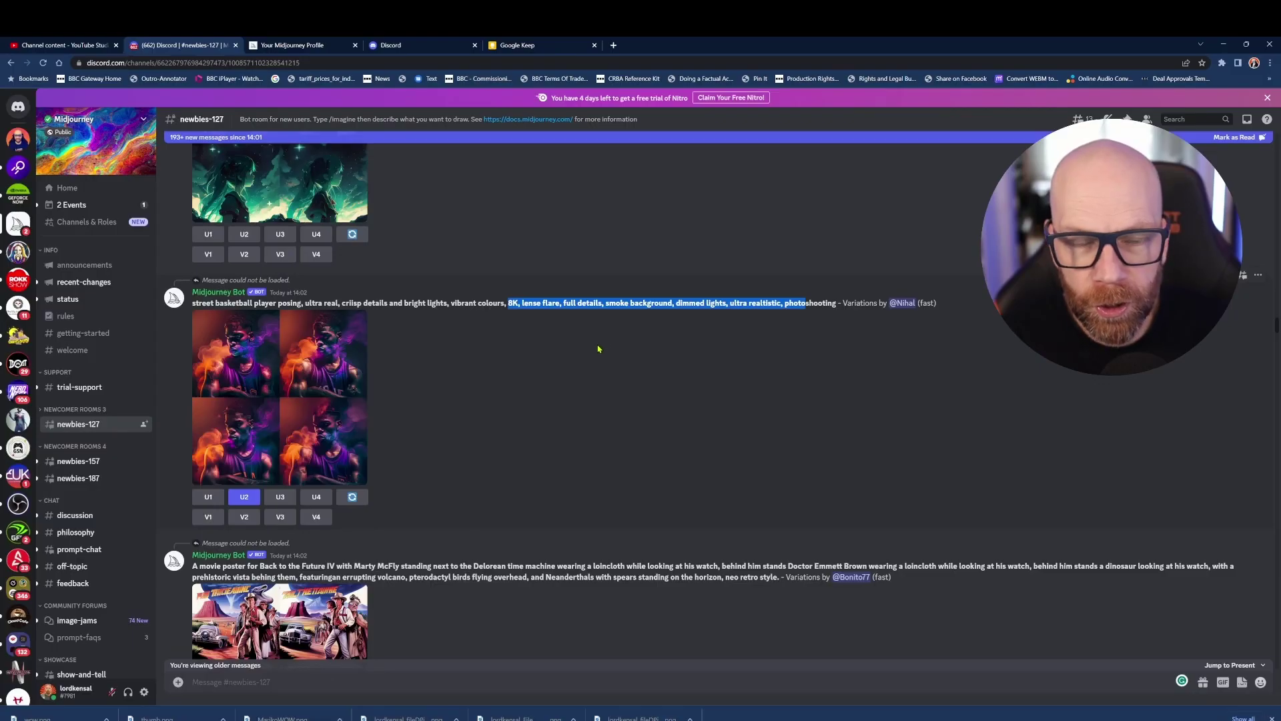
Scroll newbies-127 back to the 'surprised man in his thirties' --v 5 grid
{"action": "scroll", "coordinate": [598, 352], "scroll_direction": "down", "scroll_amount": 4}
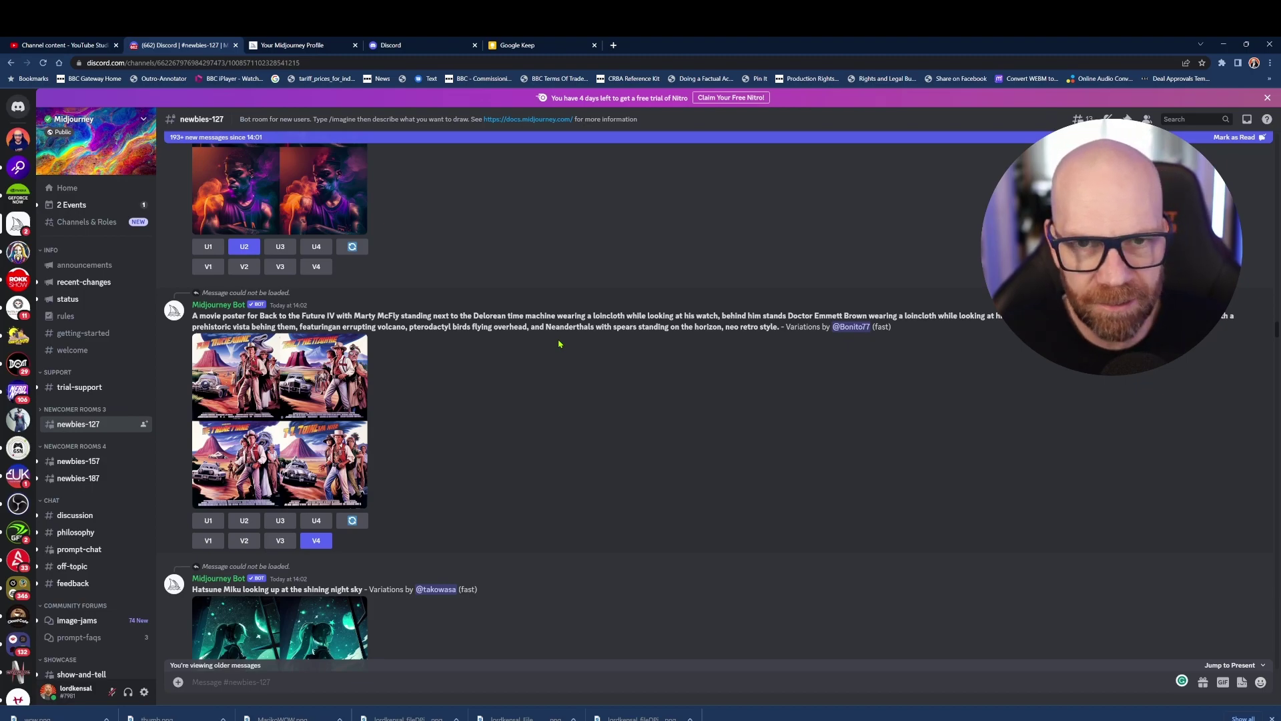
{"action": "scroll", "coordinate": [507, 350], "scroll_direction": "up", "scroll_amount": 5}
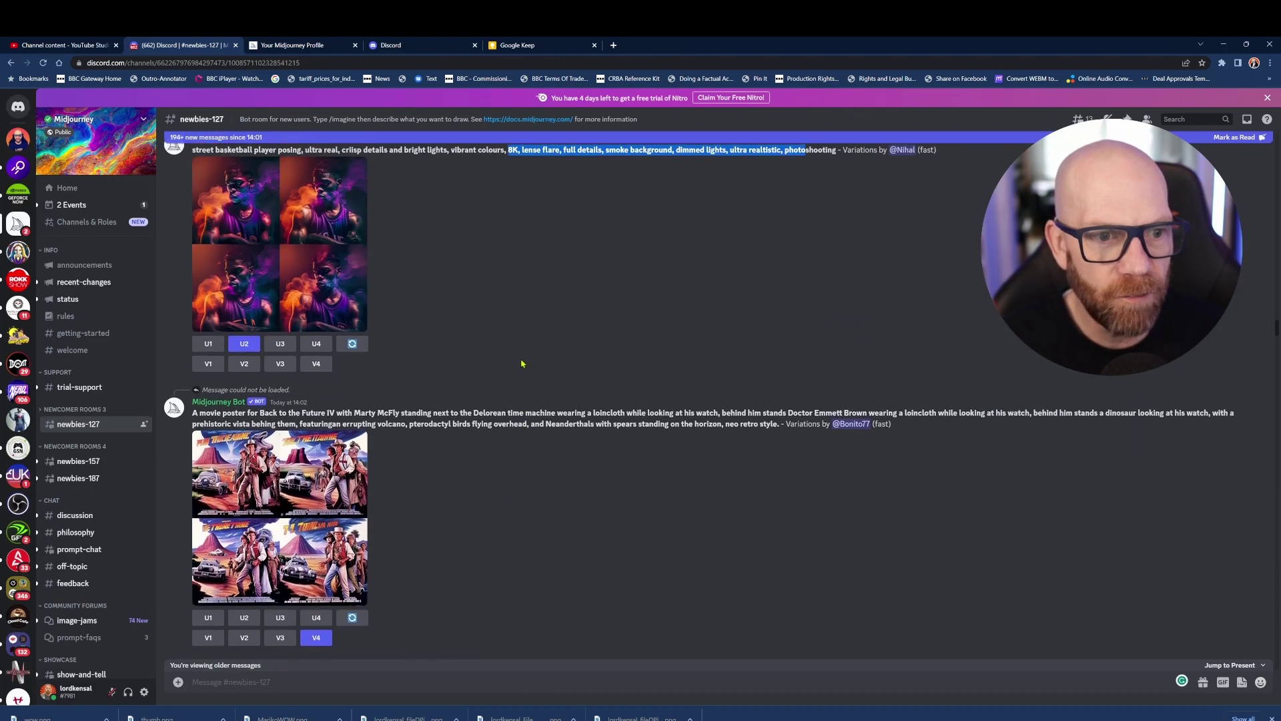
{"action": "scroll", "coordinate": [475, 354], "scroll_direction": "up", "scroll_amount": 6}
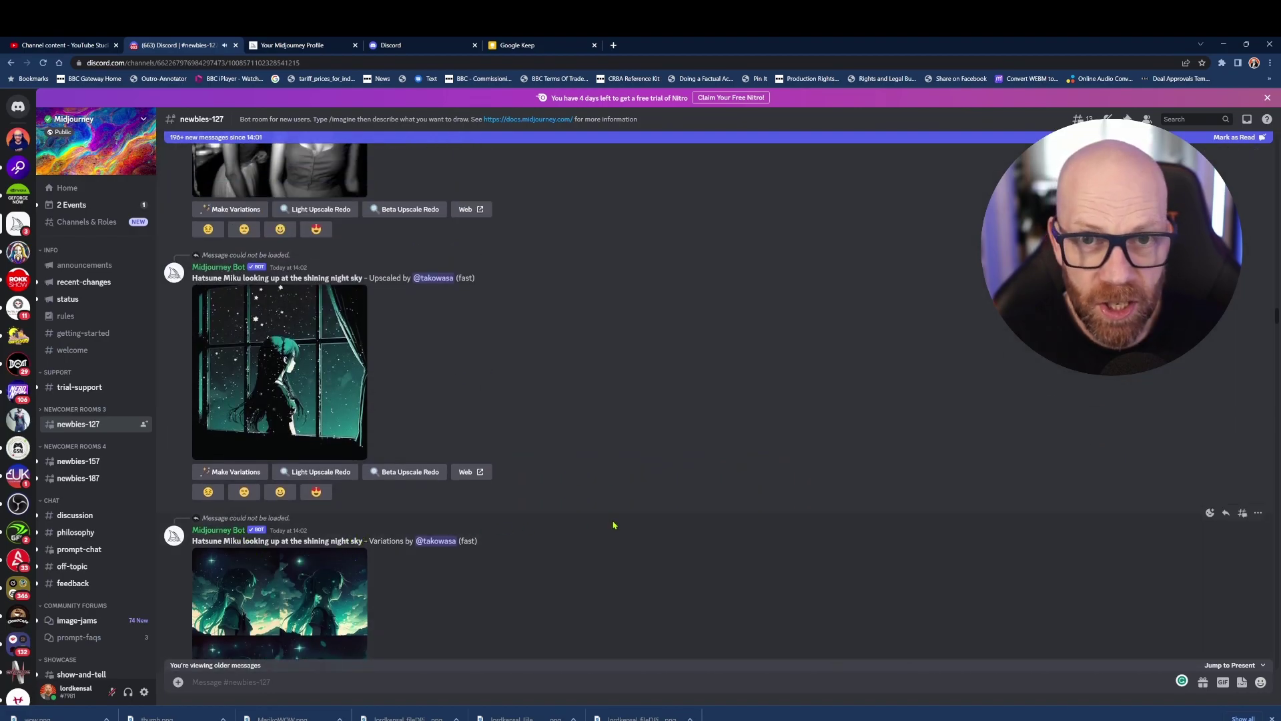
{"action": "scroll", "coordinate": [608, 517], "scroll_direction": "down", "scroll_amount": 2}
{"action": "scroll", "coordinate": [604, 502], "scroll_direction": "down", "scroll_amount": 13}
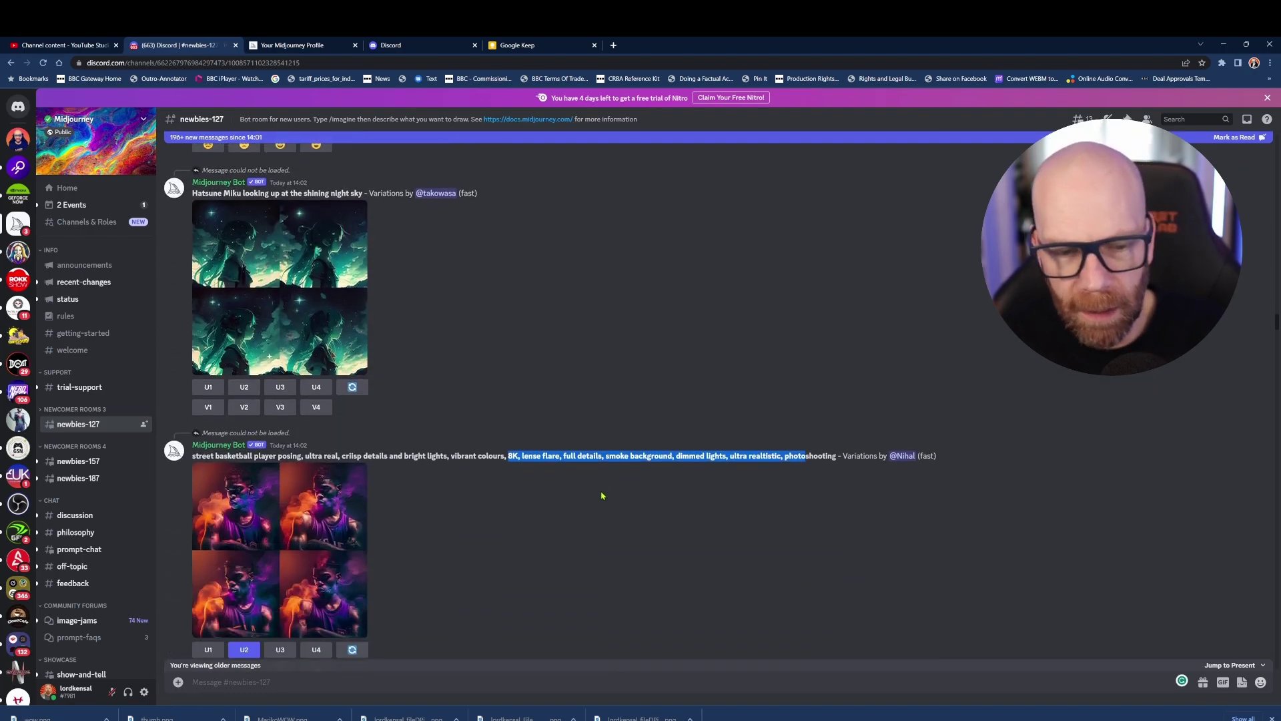
{"action": "scroll", "coordinate": [676, 485], "scroll_direction": "down", "scroll_amount": 20}
{"action": "scroll", "coordinate": [677, 494], "scroll_direction": "down", "scroll_amount": 12}
{"action": "scroll", "coordinate": [676, 490], "scroll_direction": "down", "scroll_amount": 12}
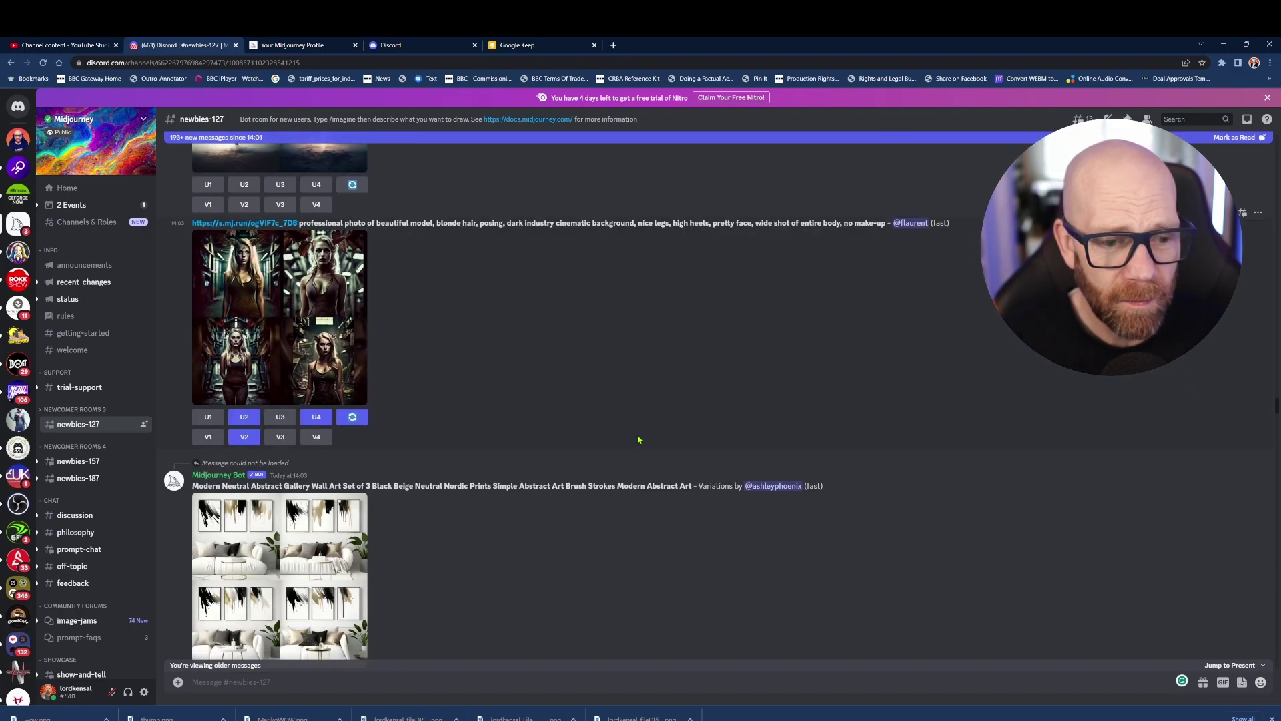
{"action": "scroll", "coordinate": [646, 419], "scroll_direction": "down", "scroll_amount": 12}
{"action": "scroll", "coordinate": [645, 424], "scroll_direction": "down", "scroll_amount": 10}
{"action": "scroll", "coordinate": [645, 427], "scroll_direction": "down", "scroll_amount": 2}
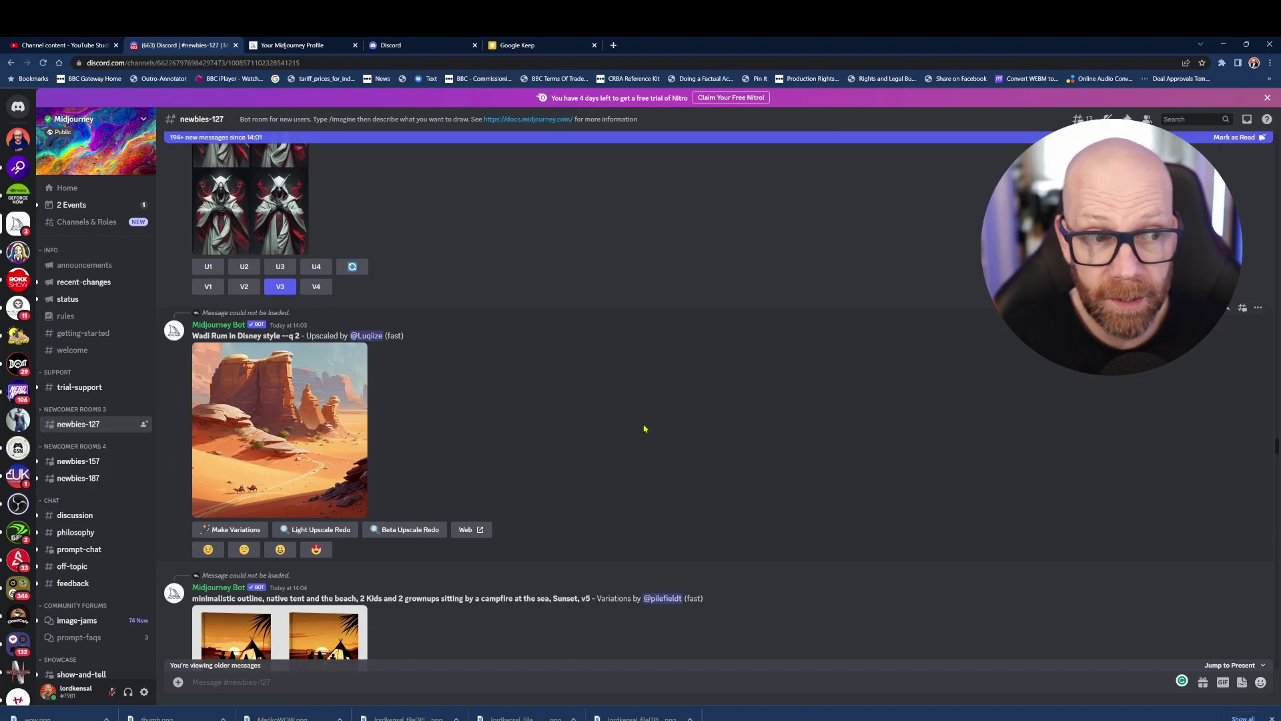
{"action": "scroll", "coordinate": [646, 429], "scroll_direction": "down", "scroll_amount": 12}
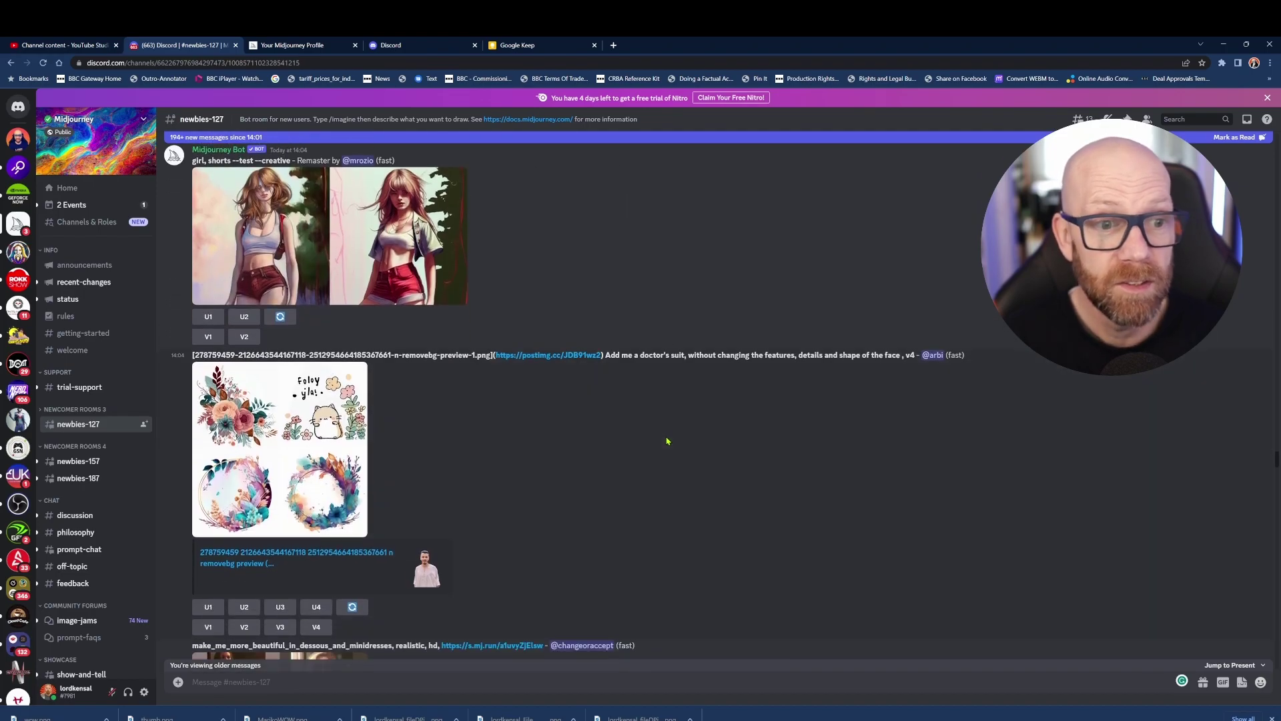
{"action": "scroll", "coordinate": [666, 441], "scroll_direction": "down", "scroll_amount": 6}
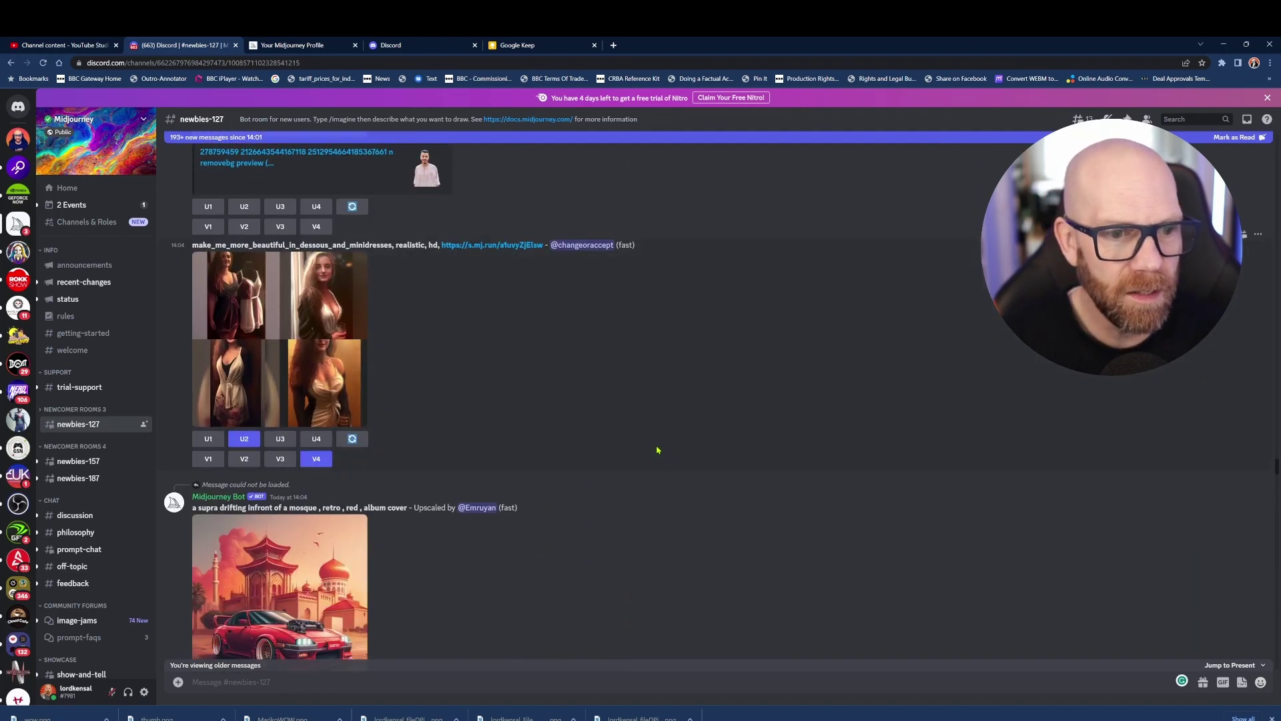
{"action": "scroll", "coordinate": [652, 451], "scroll_direction": "down", "scroll_amount": 7}
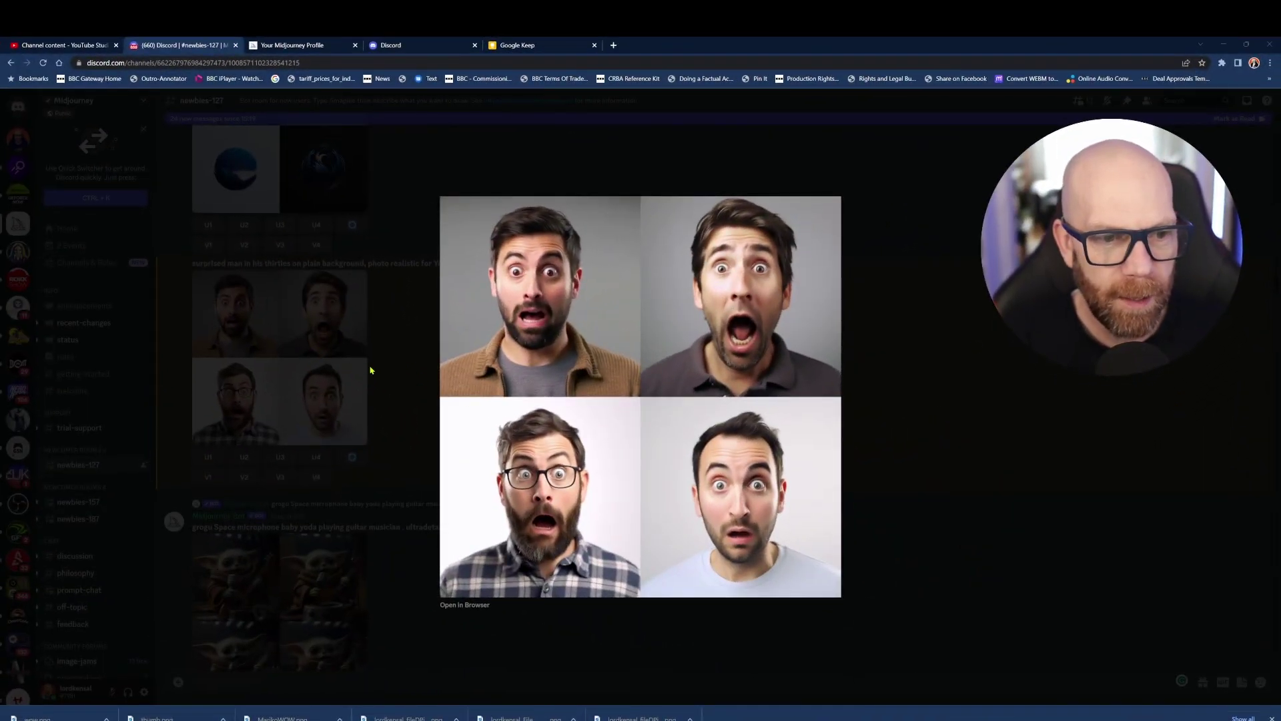
View the surprised-man grid enlarged, then switch to the 'Your Midjourney Profile' page
{"action": "left_click", "coordinate": [403, 375]}
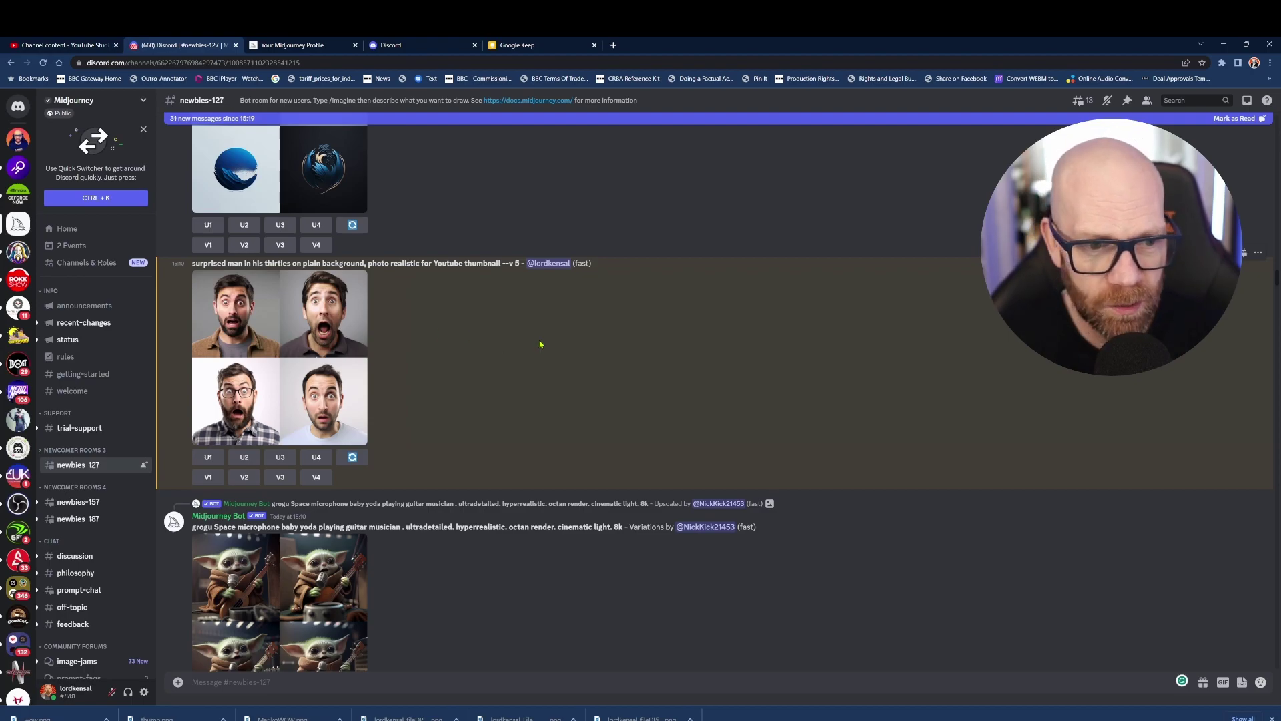
{"action": "left_click", "coordinate": [327, 377]}
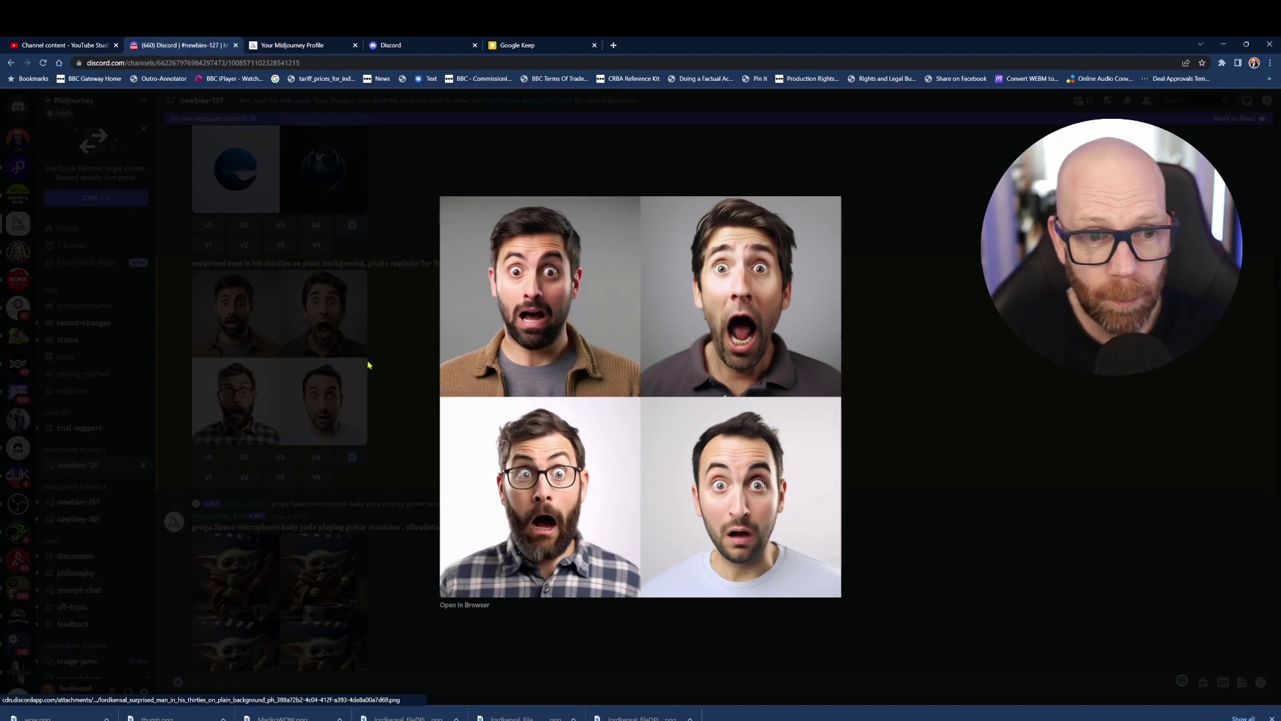
{"action": "left_click", "coordinate": [370, 365]}
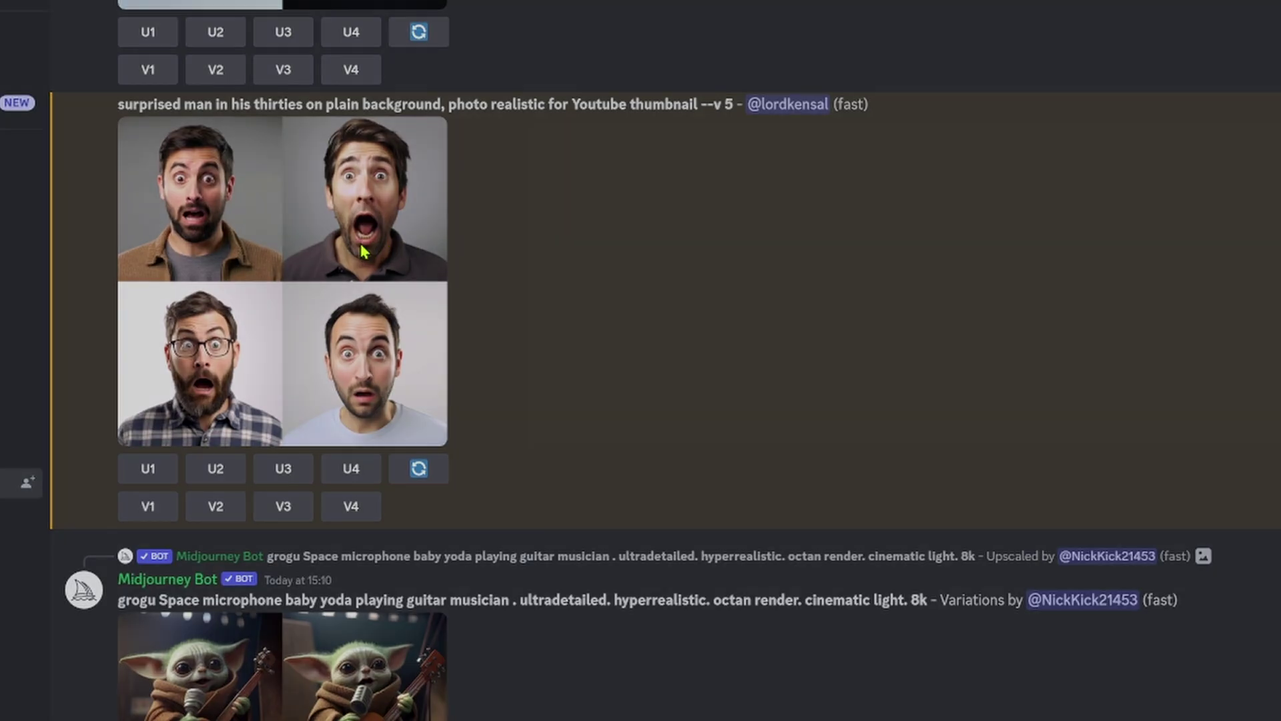
{"action": "left_click", "coordinate": [363, 246]}
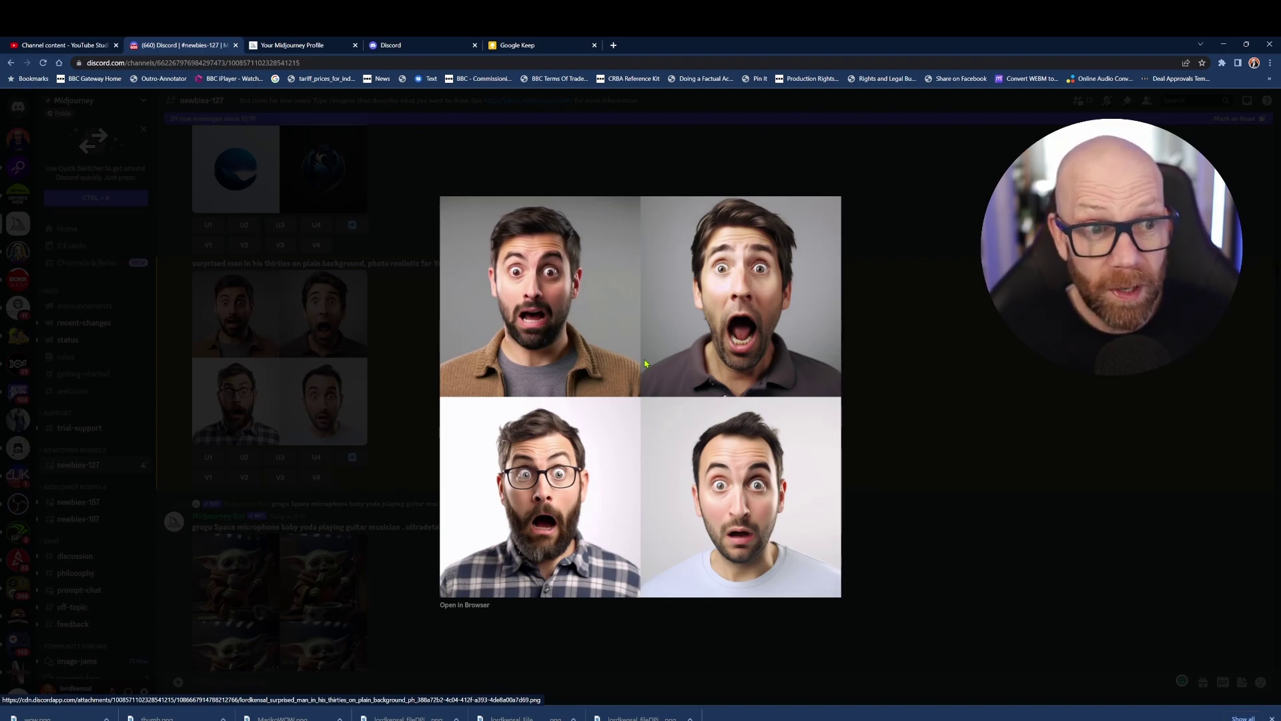
{"action": "left_click", "coordinate": [307, 44]}
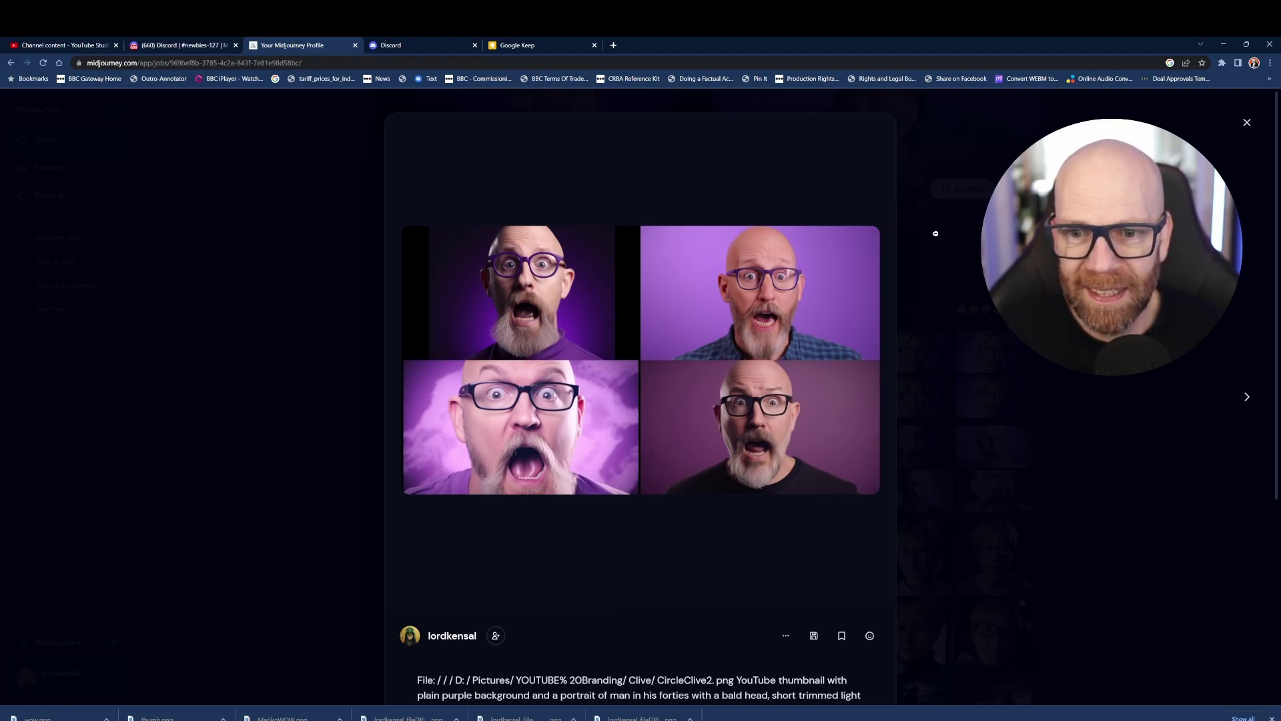
Leave the bald-man job and open the blond Japanese woman portrait job from the gallery
{"action": "left_click", "coordinate": [935, 235]}
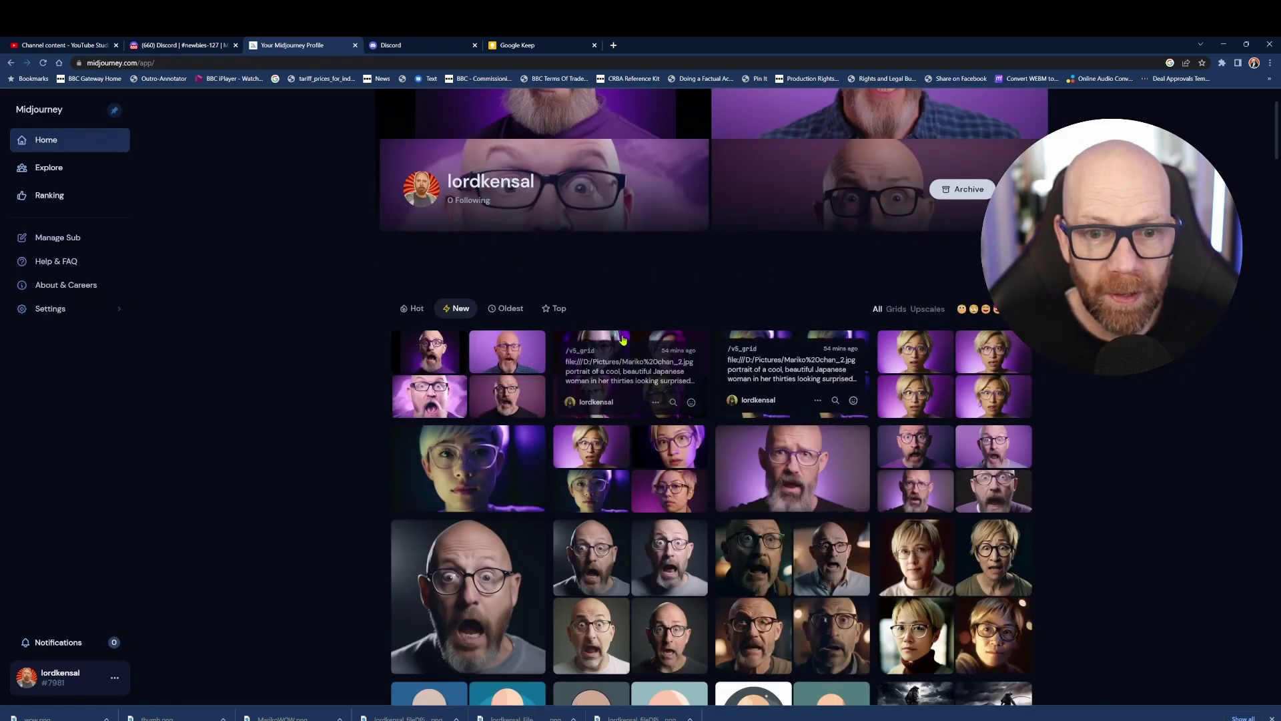
{"action": "mouse_move", "coordinate": [767, 342]}
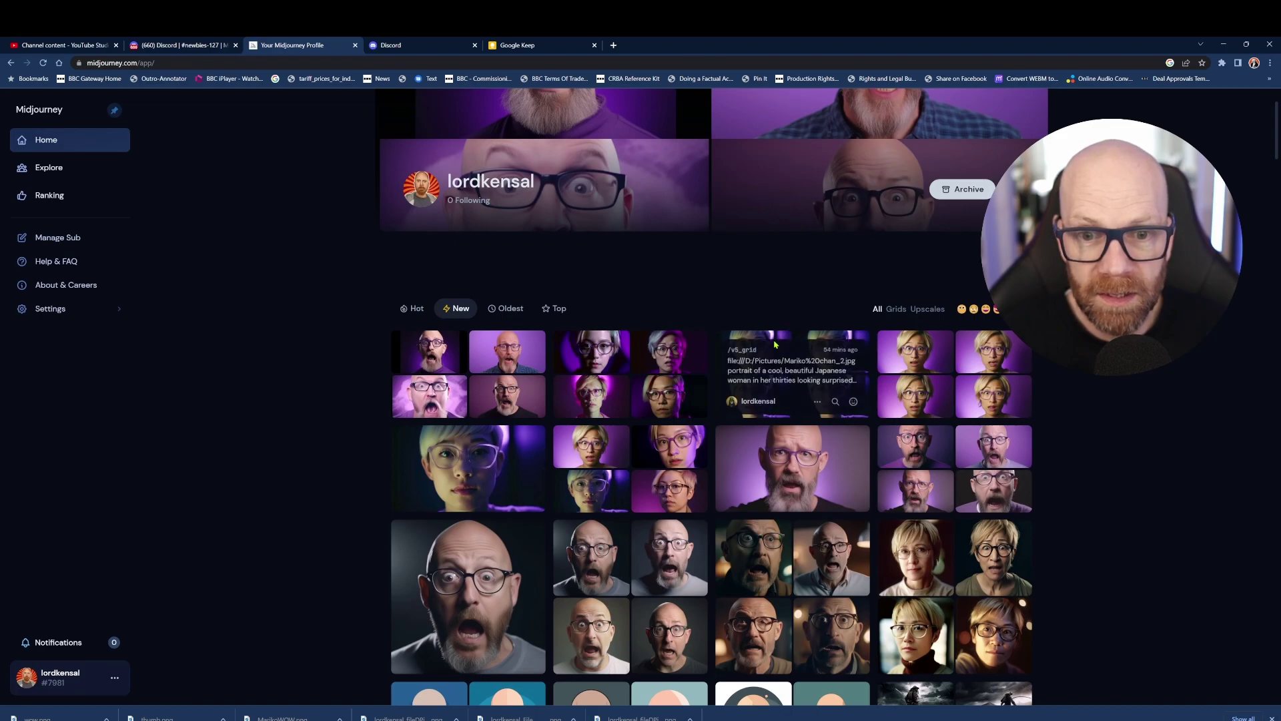
{"action": "left_click", "coordinate": [767, 342]}
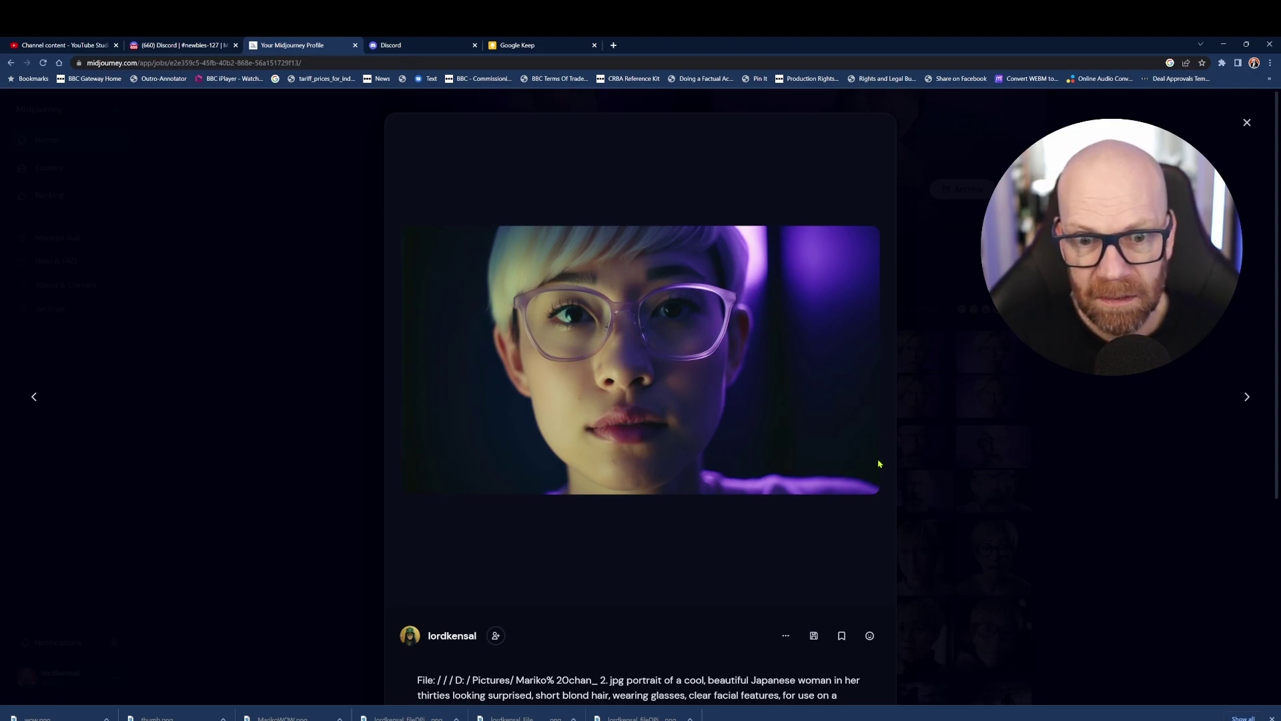
Select 'Cinematic, 35mm lens, f/1.8, accent lighting' in the portrait's prompt
{"action": "scroll", "coordinate": [635, 578], "scroll_direction": "down", "scroll_amount": 2}
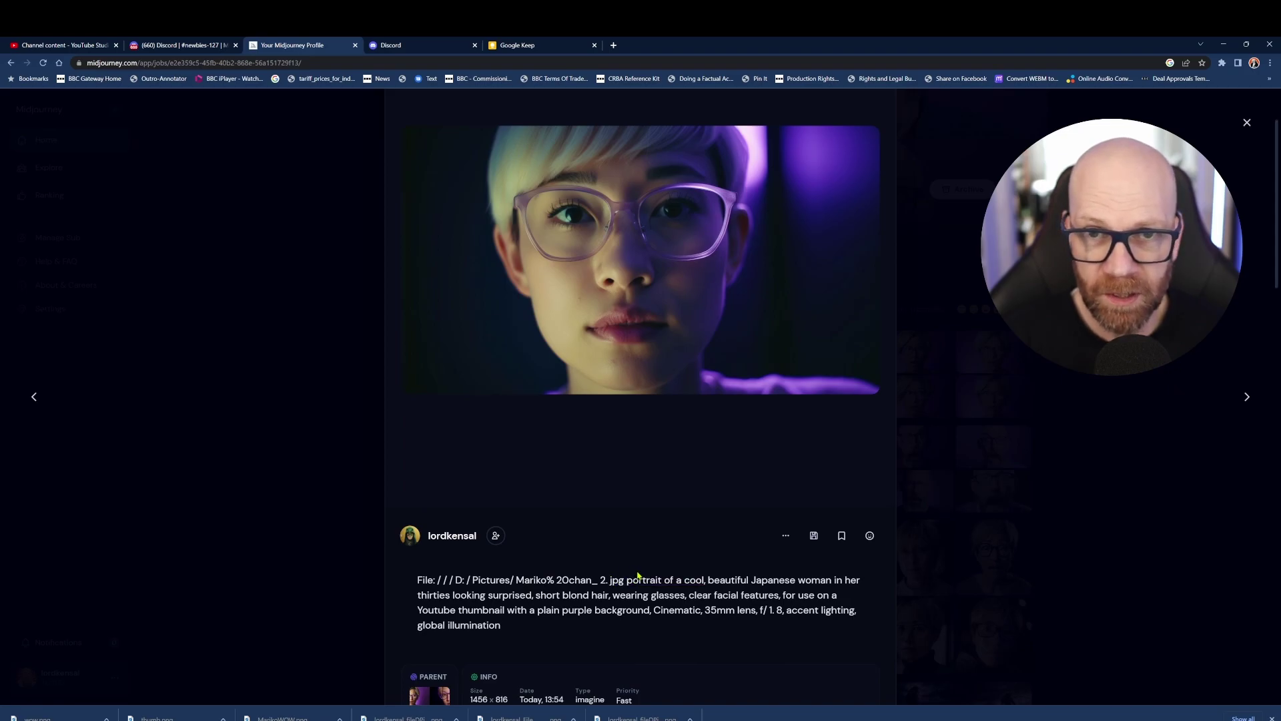
{"action": "scroll", "coordinate": [638, 574], "scroll_direction": "up", "scroll_amount": 1}
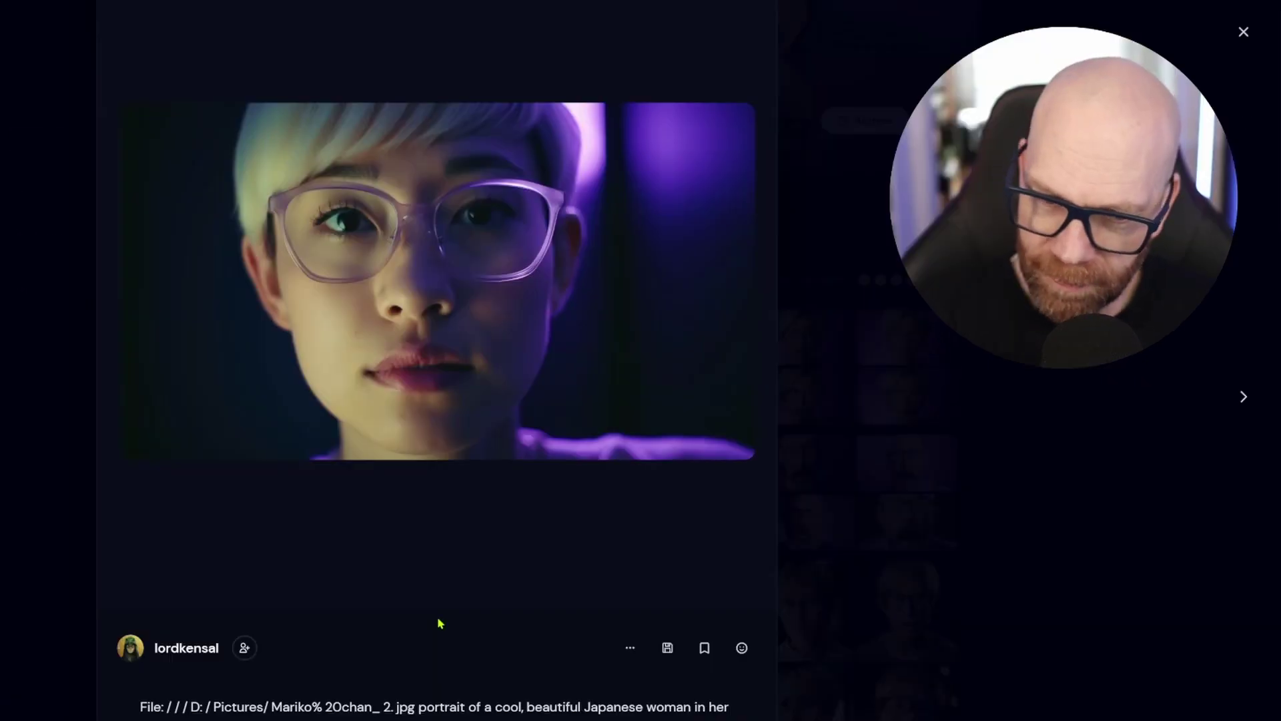
{"action": "scroll", "coordinate": [438, 624], "scroll_direction": "down", "scroll_amount": 1}
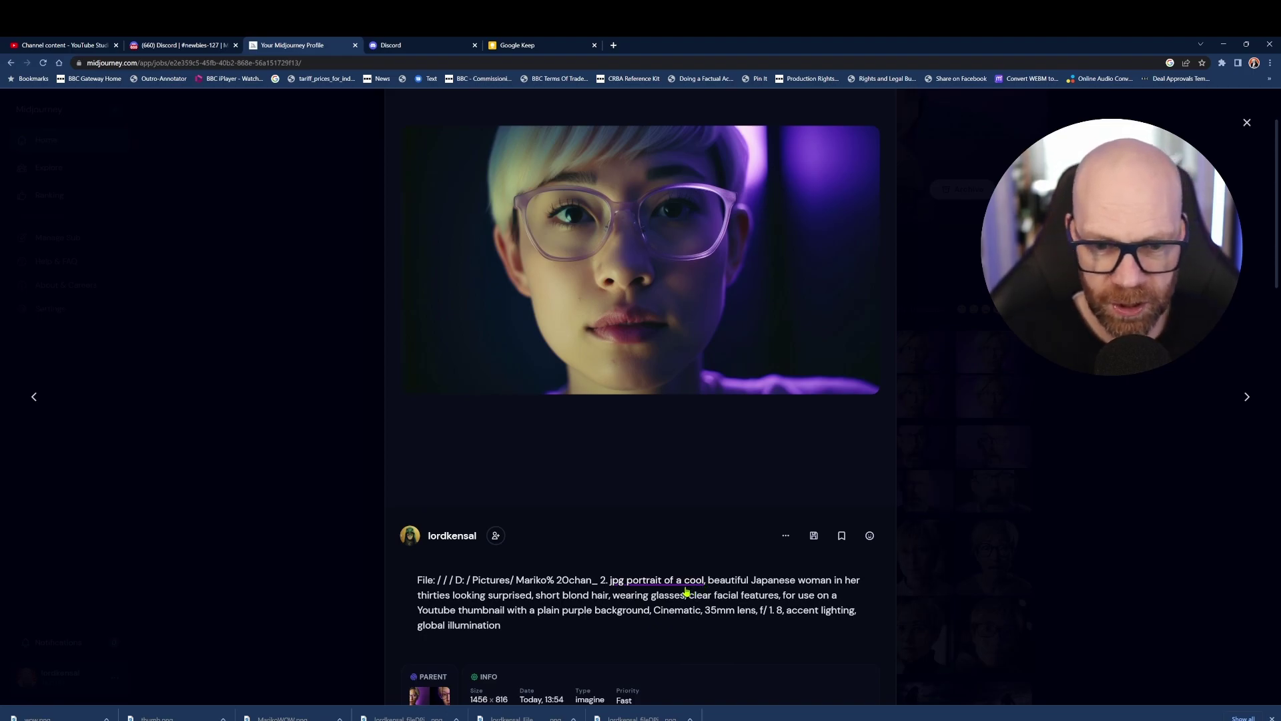
{"action": "scroll", "coordinate": [641, 534], "scroll_direction": "down", "scroll_amount": 2}
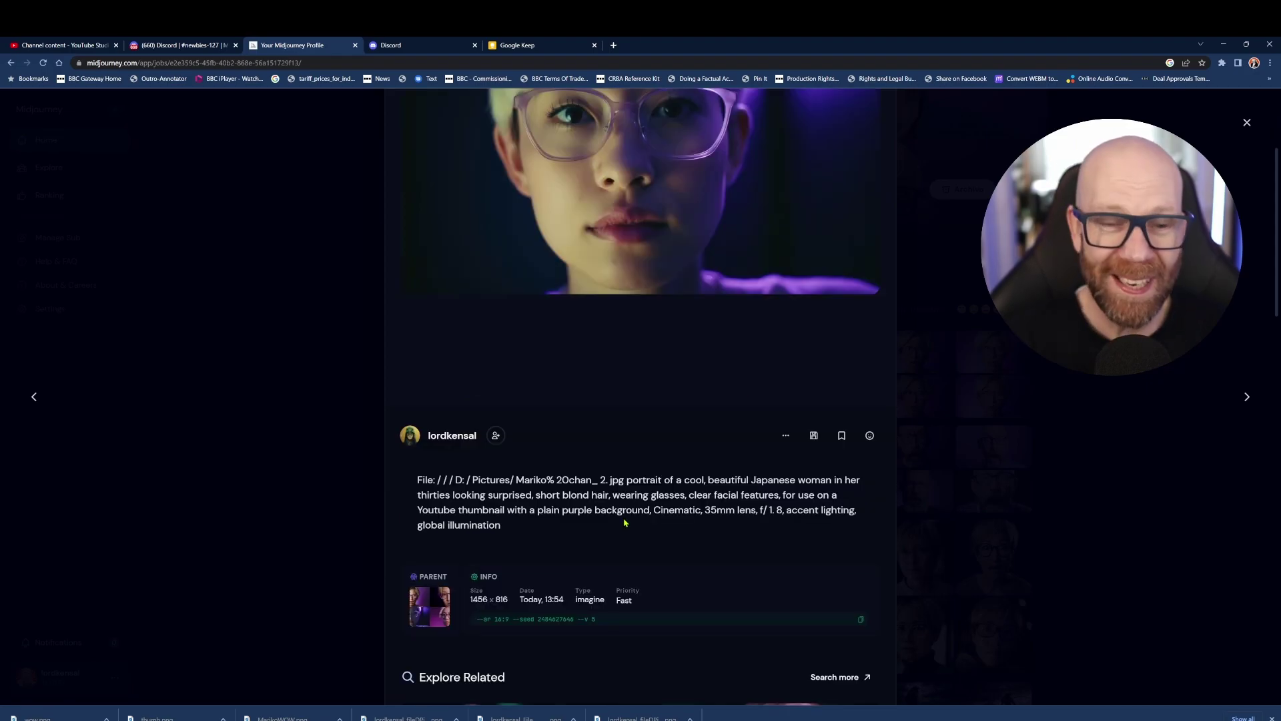
{"action": "scroll", "coordinate": [624, 521], "scroll_direction": "up", "scroll_amount": 1}
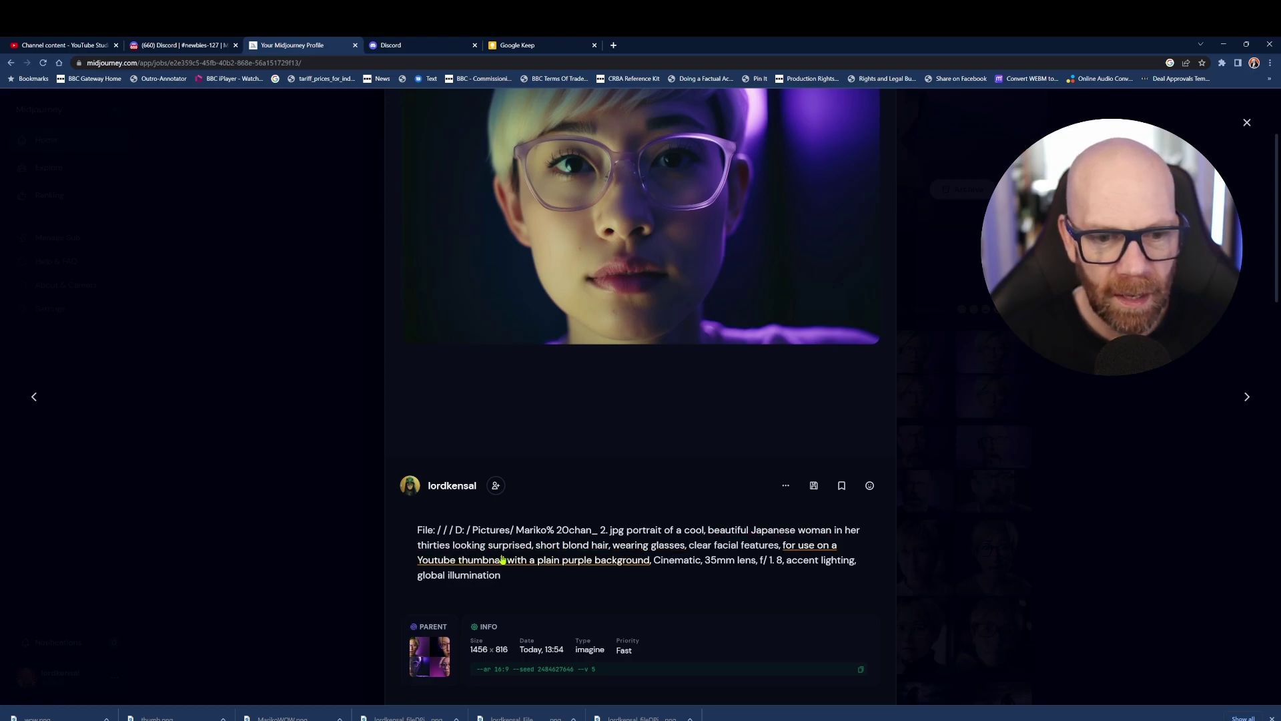
{"action": "scroll", "coordinate": [502, 559], "scroll_direction": "down", "scroll_amount": 1}
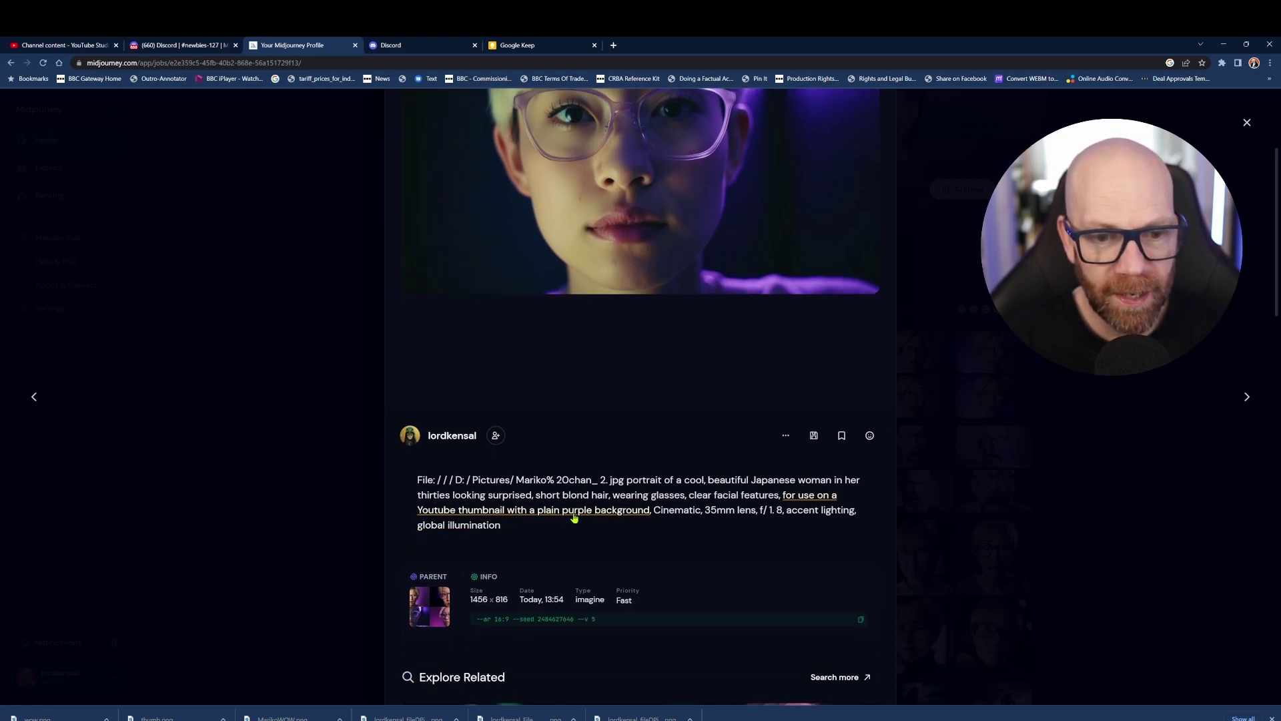
{"action": "scroll", "coordinate": [643, 514], "scroll_direction": "up", "scroll_amount": 3}
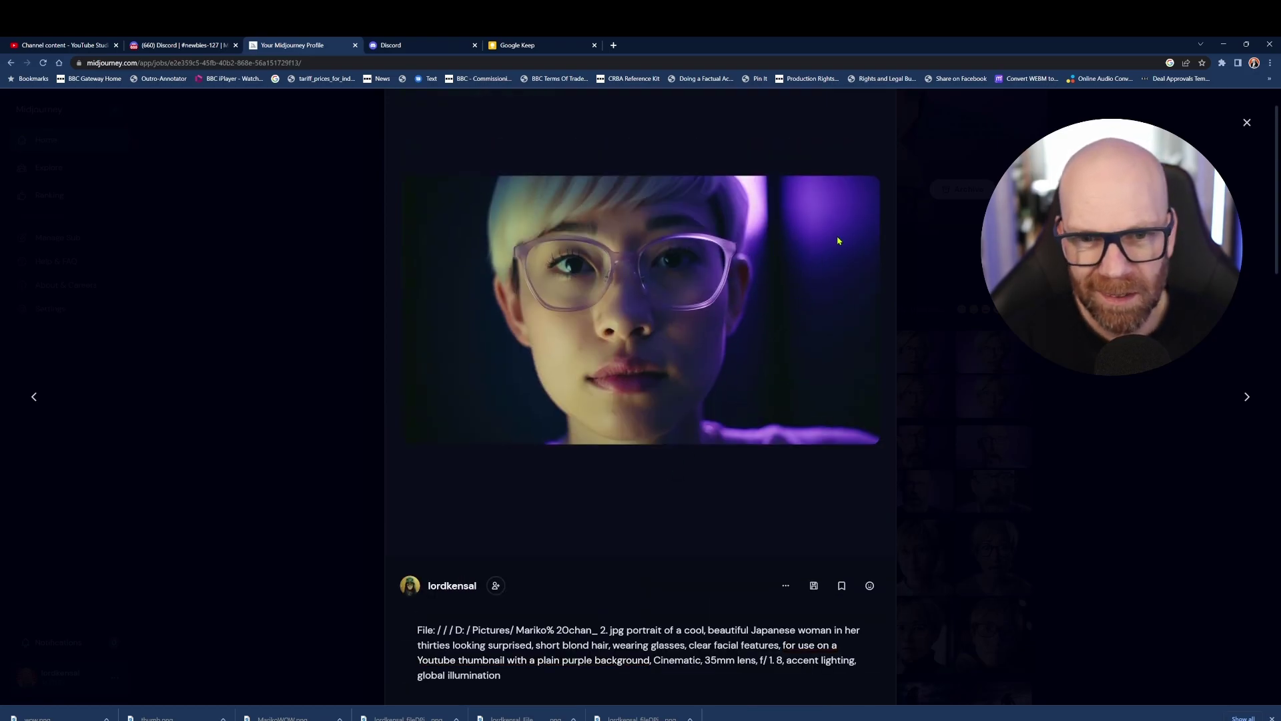
{"action": "scroll", "coordinate": [710, 463], "scroll_direction": "down", "scroll_amount": 2}
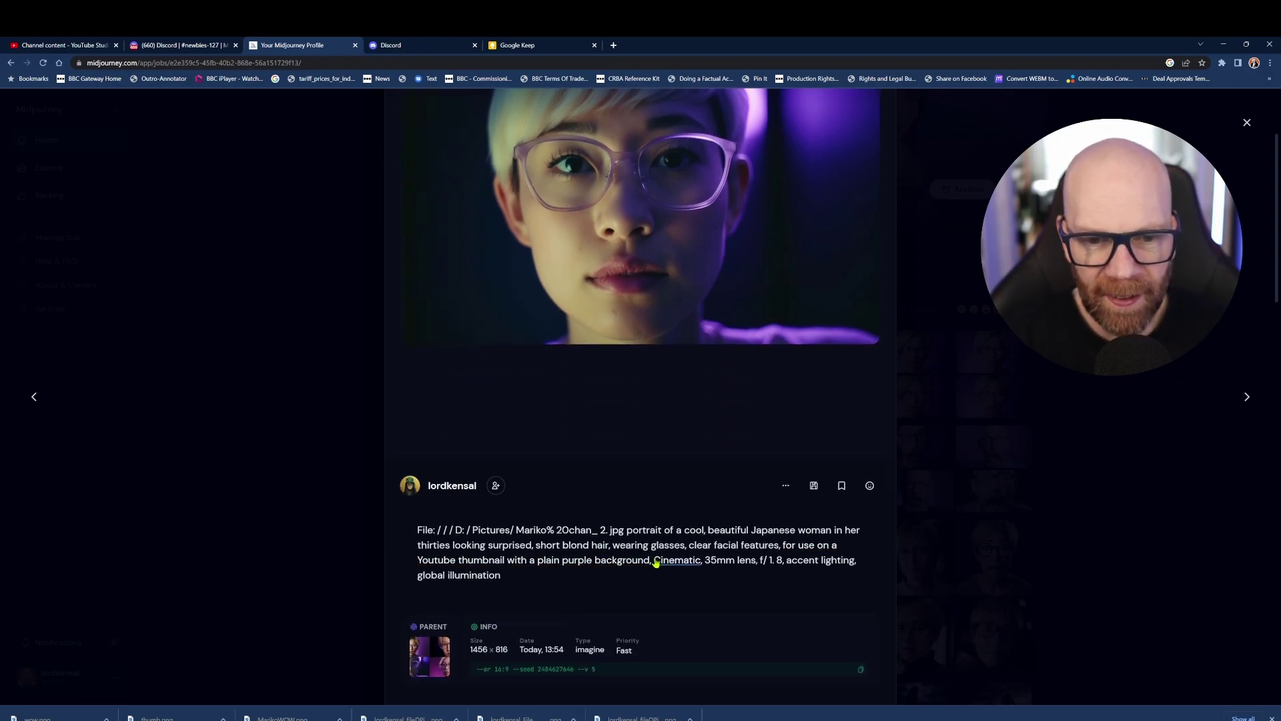
{"action": "left_click_drag", "start_coordinate": [654, 568], "coordinate": [853, 565]}
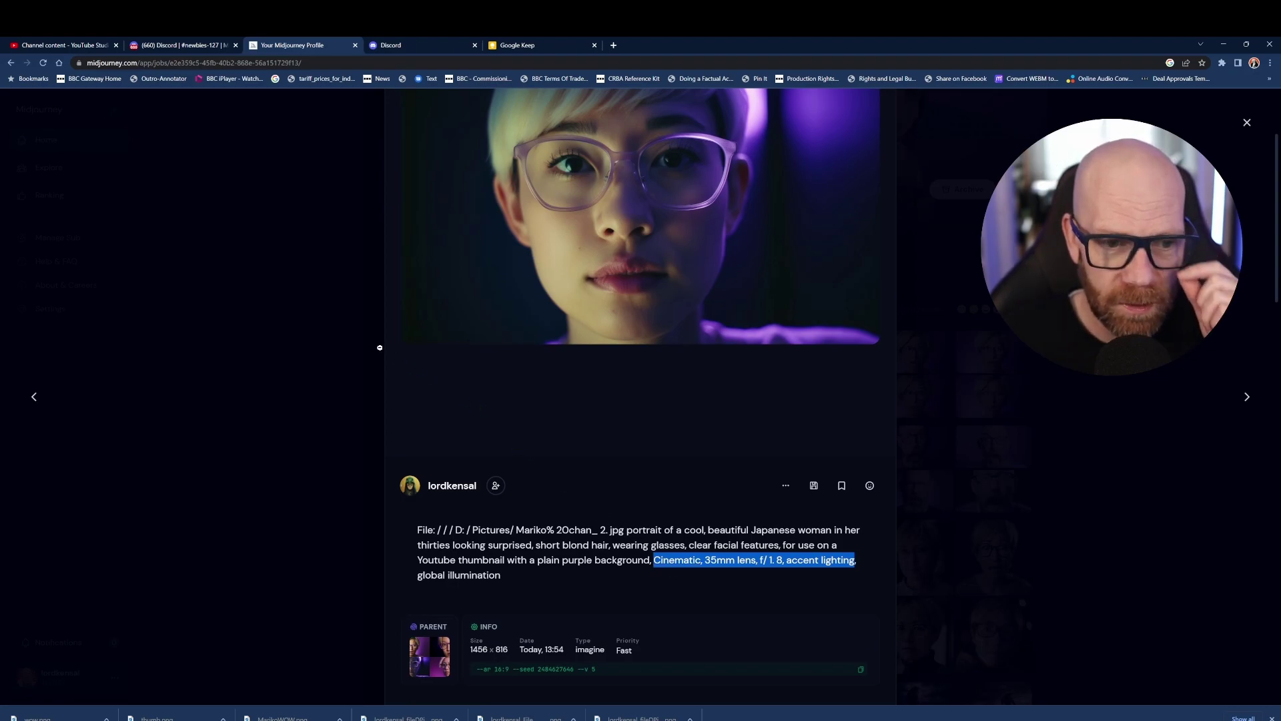
Return to the gallery and open the blue bald-avatar grid's job details
{"action": "left_click", "coordinate": [358, 343]}
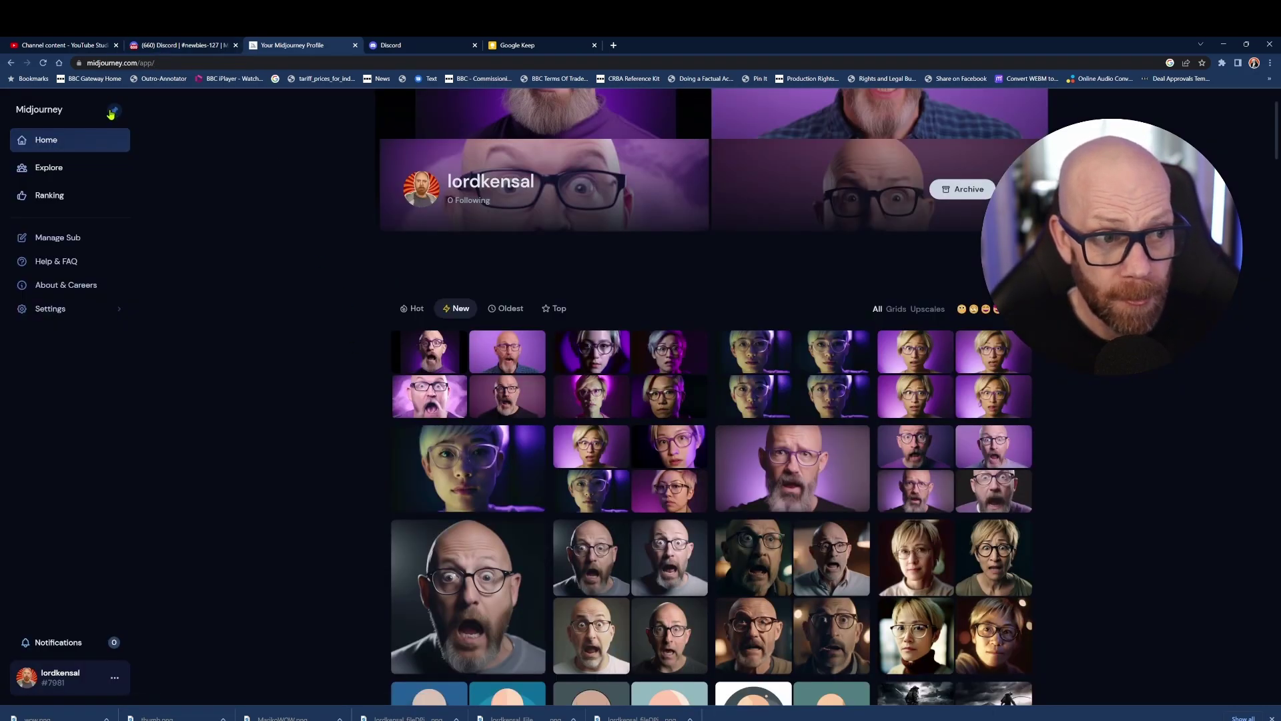
{"action": "scroll", "coordinate": [357, 229], "scroll_direction": "up", "scroll_amount": 2}
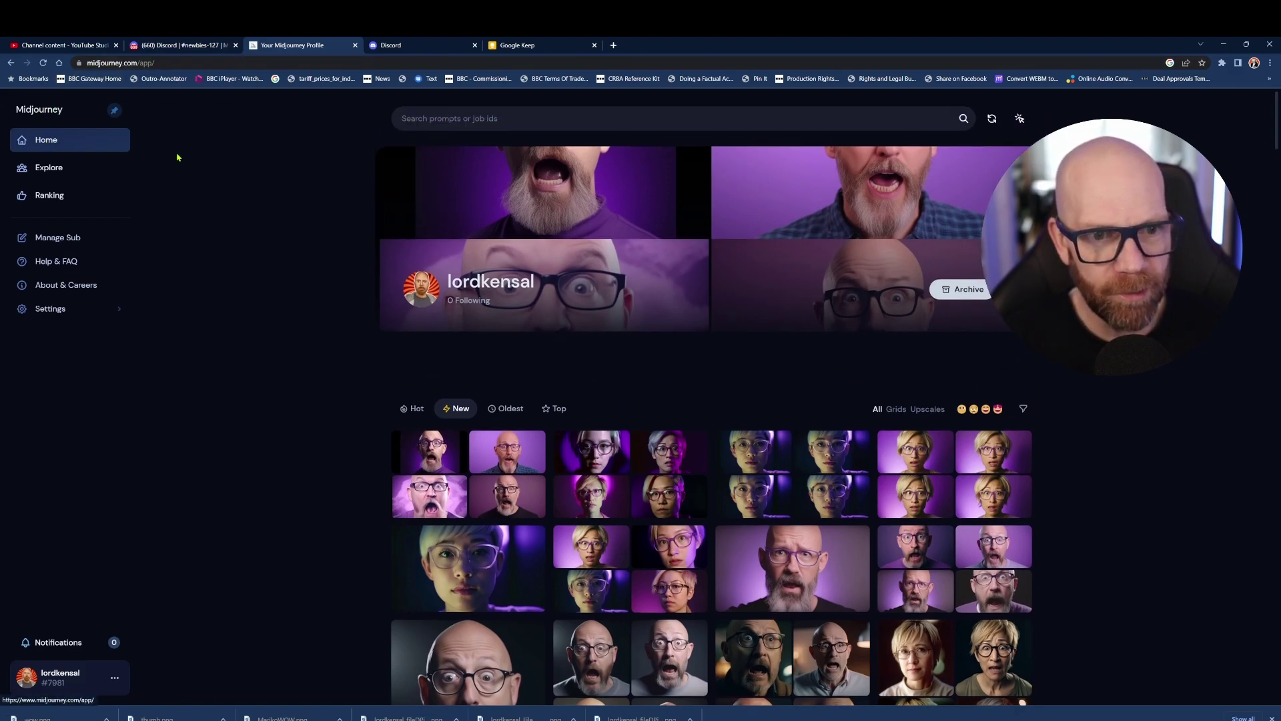
{"action": "scroll", "coordinate": [532, 384], "scroll_direction": "down", "scroll_amount": 5}
{"action": "scroll", "coordinate": [588, 267], "scroll_direction": "up", "scroll_amount": 2}
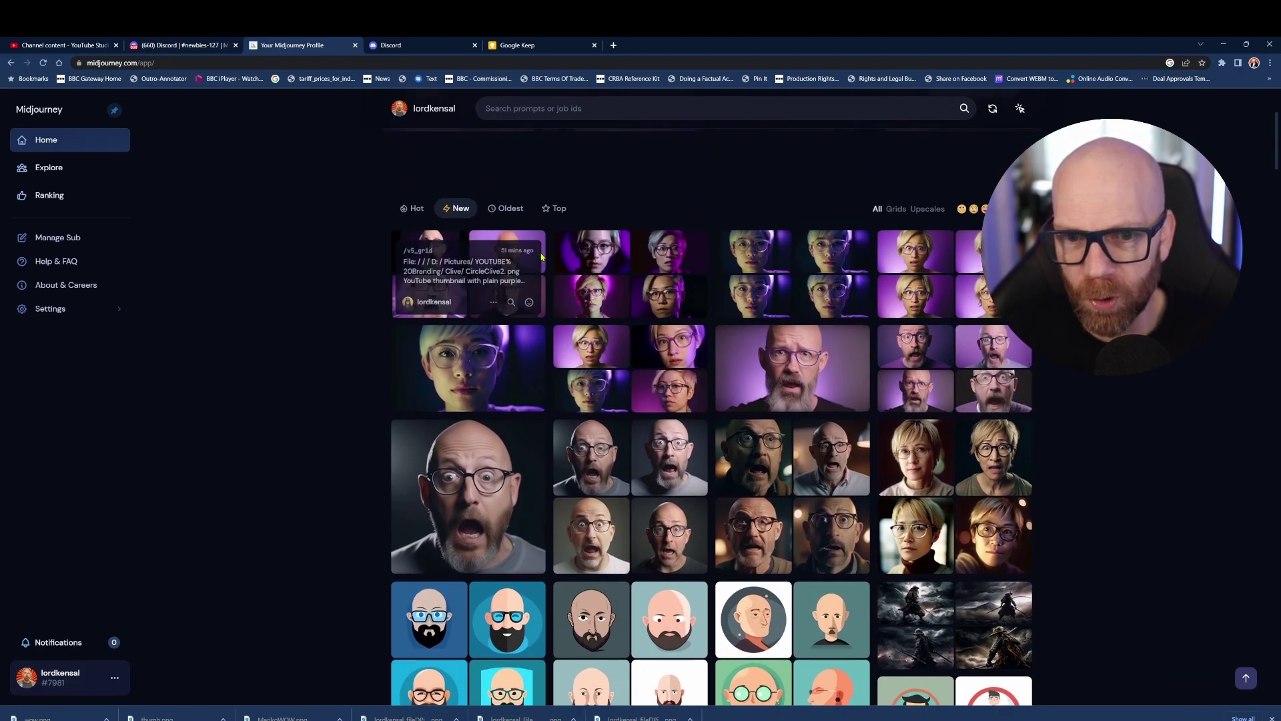
{"action": "scroll", "coordinate": [633, 313], "scroll_direction": "down", "scroll_amount": 6}
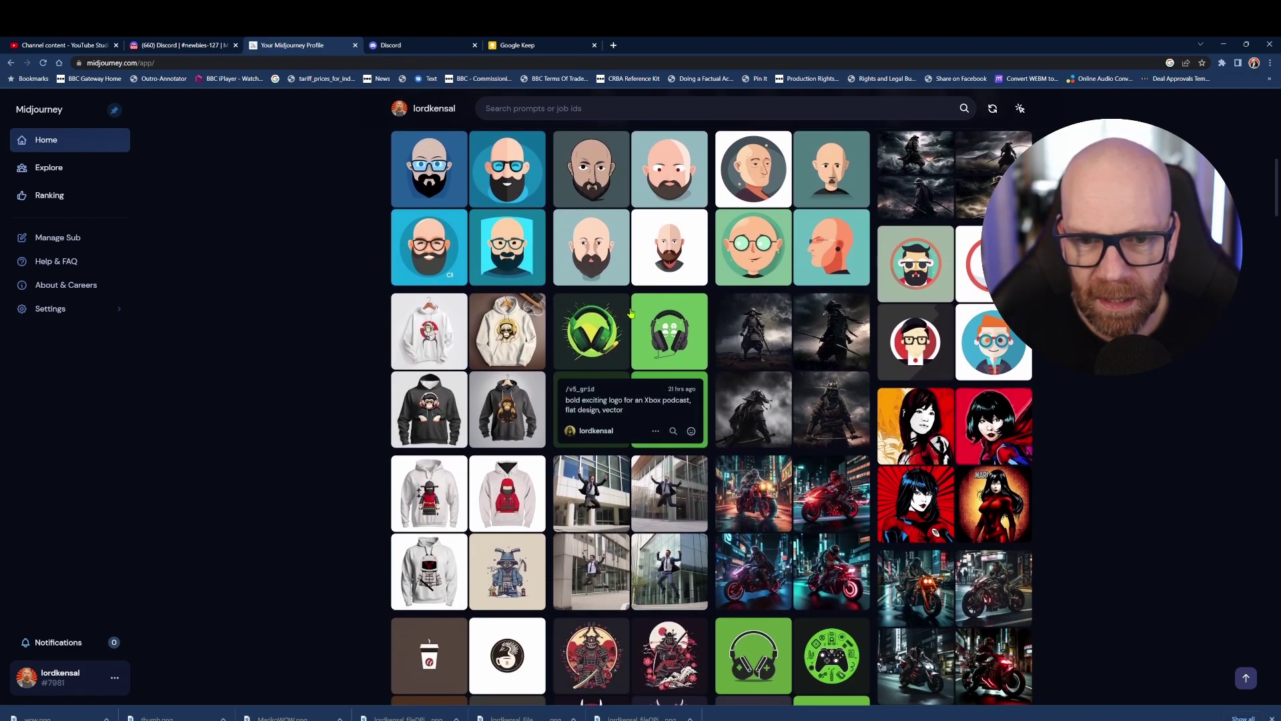
{"action": "scroll", "coordinate": [601, 327], "scroll_direction": "up", "scroll_amount": 3}
{"action": "scroll", "coordinate": [567, 341], "scroll_direction": "down", "scroll_amount": 1}
{"action": "scroll", "coordinate": [540, 350], "scroll_direction": "up", "scroll_amount": 1}
{"action": "left_click", "coordinate": [534, 355]}
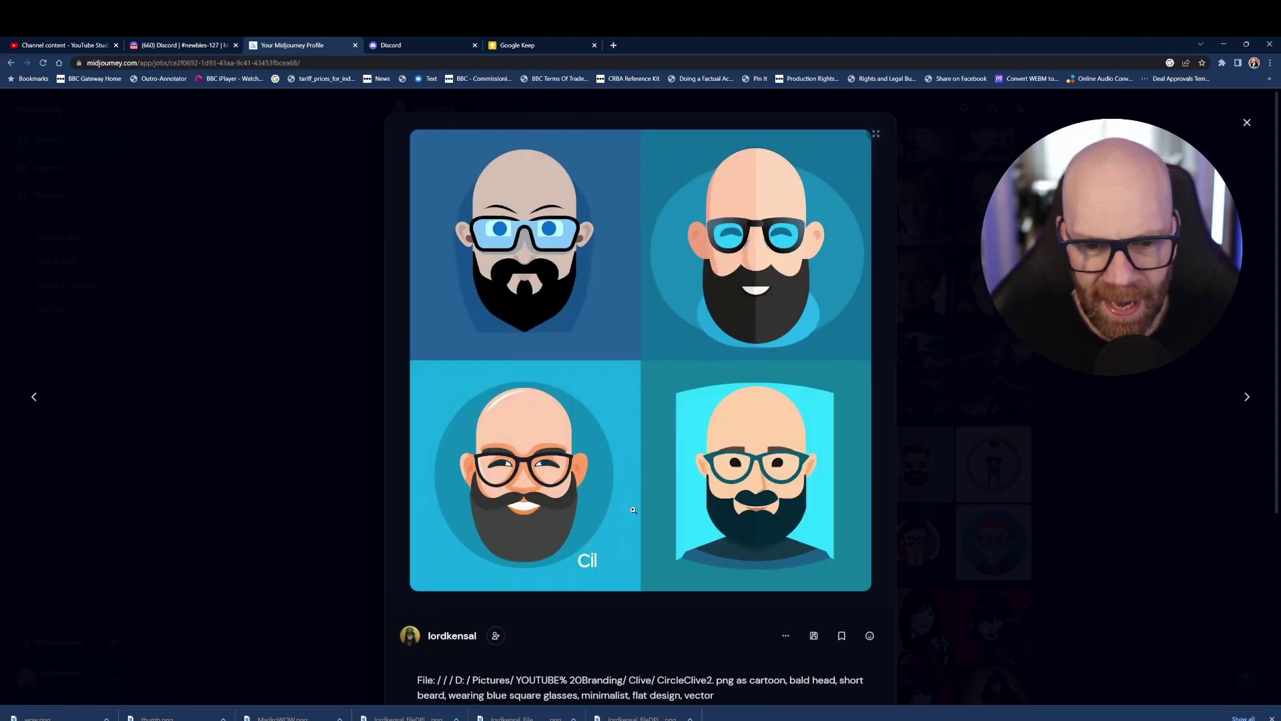
Review the bald-avatar job, then open the red-circle cartoon avatar grid
{"action": "scroll", "coordinate": [626, 578], "scroll_direction": "down", "scroll_amount": 2}
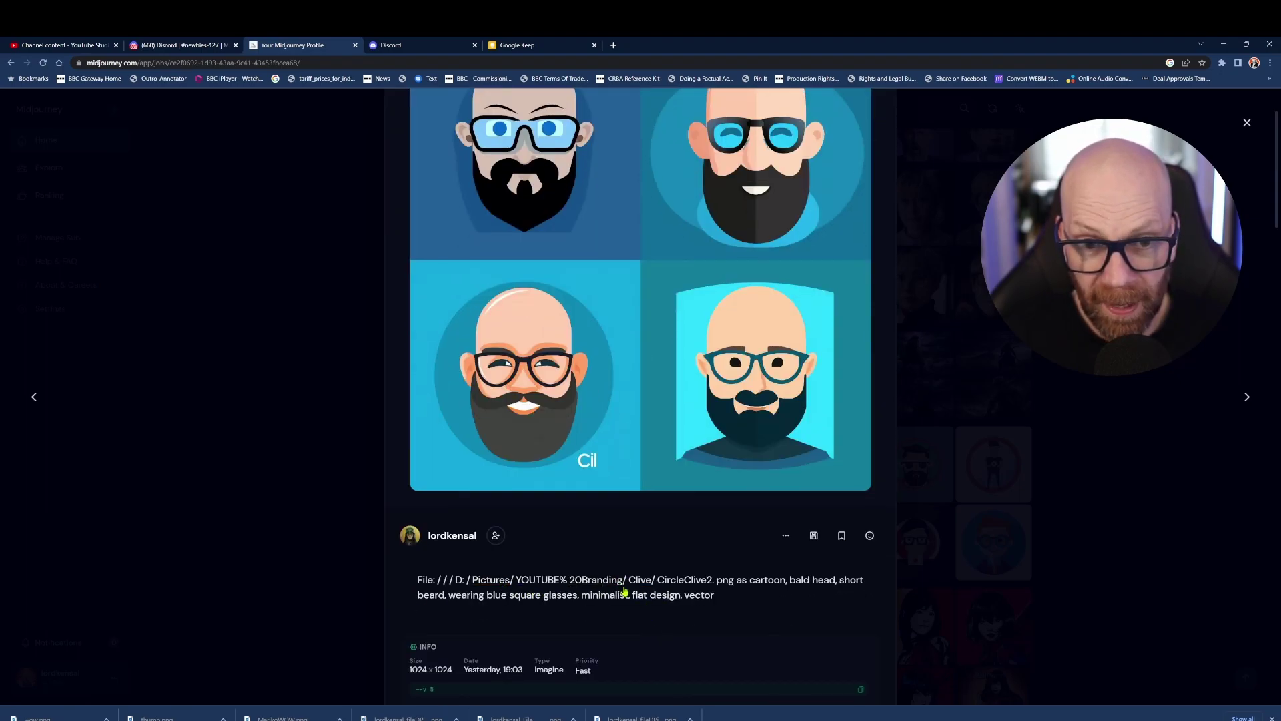
{"action": "scroll", "coordinate": [804, 594], "scroll_direction": "up", "scroll_amount": 1}
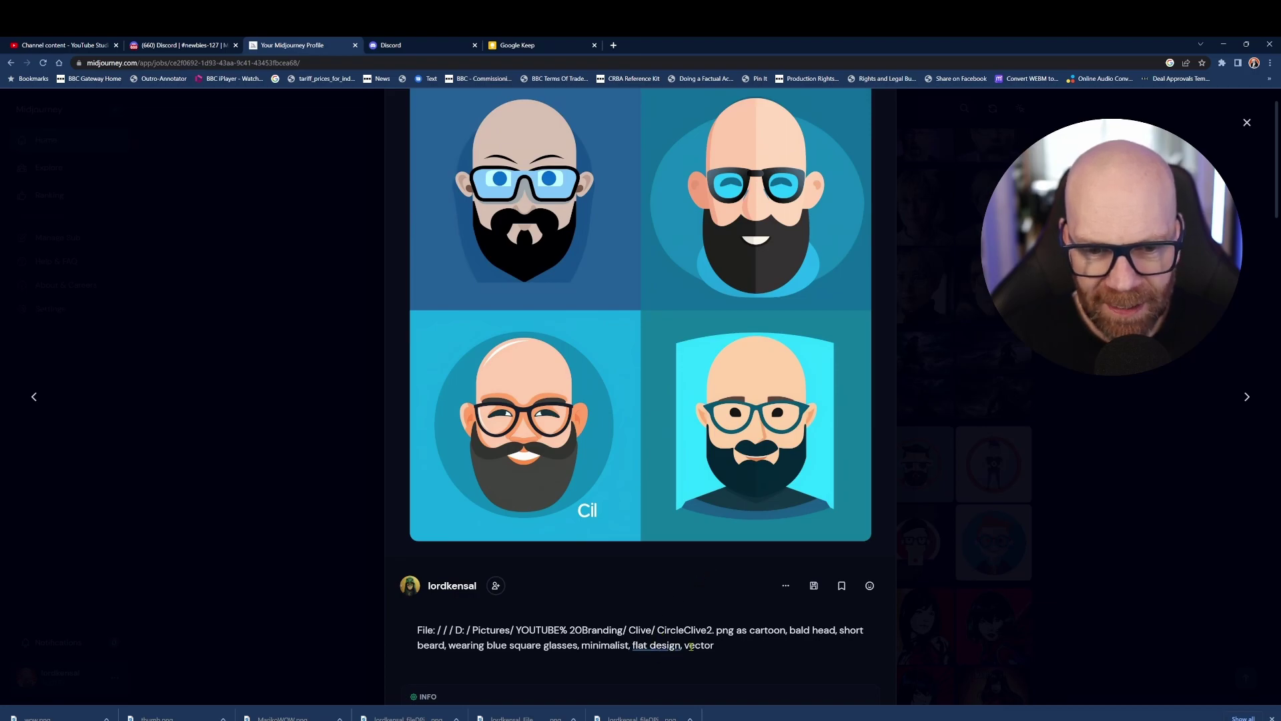
{"action": "scroll", "coordinate": [627, 321], "scroll_direction": "up", "scroll_amount": 1}
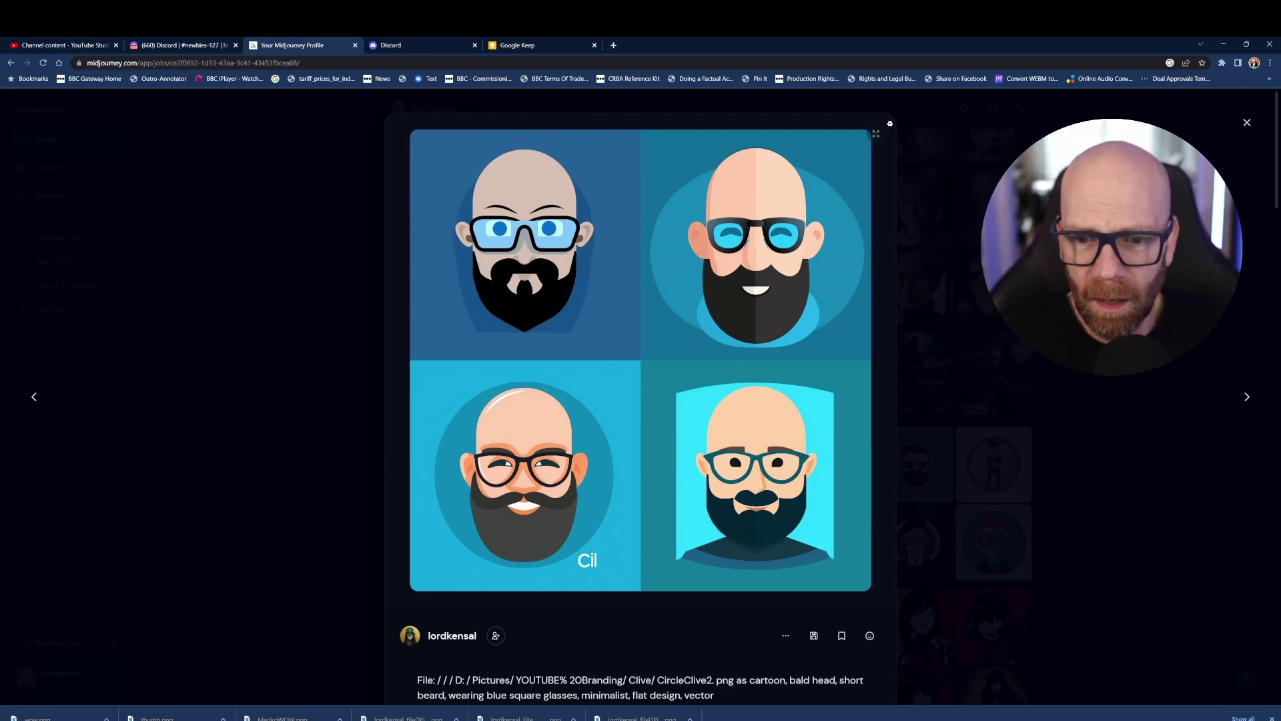
{"action": "left_click", "coordinate": [1053, 488]}
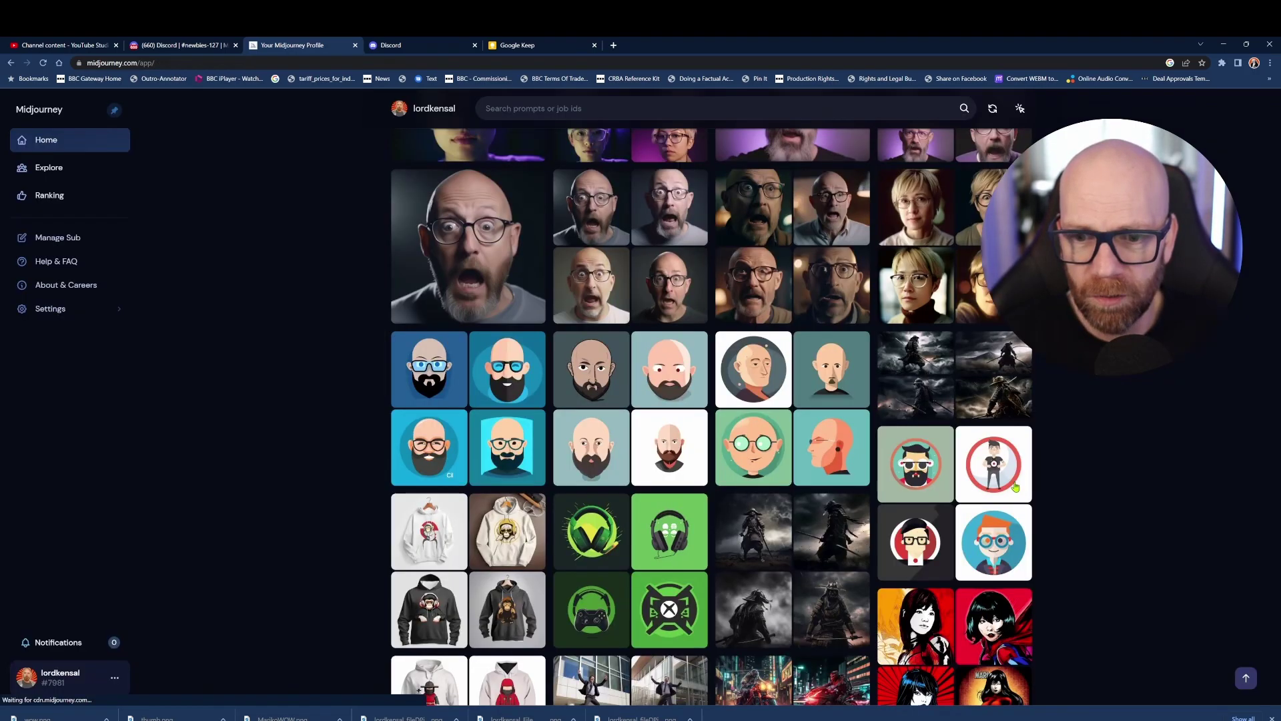
{"action": "left_click", "coordinate": [935, 463]}
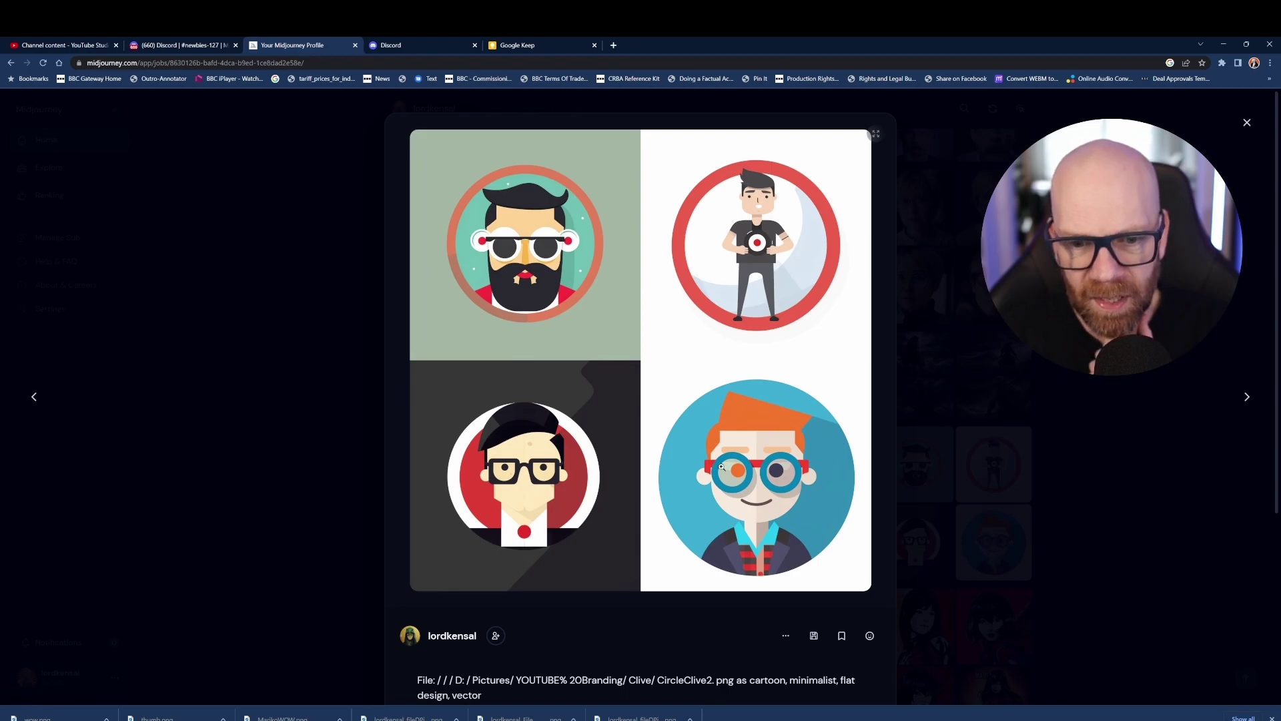
Back in Discord's newbies-127, view the grogu guitar grid enlarged and close it
{"action": "key", "text": "ctrl+shift+Tab"}
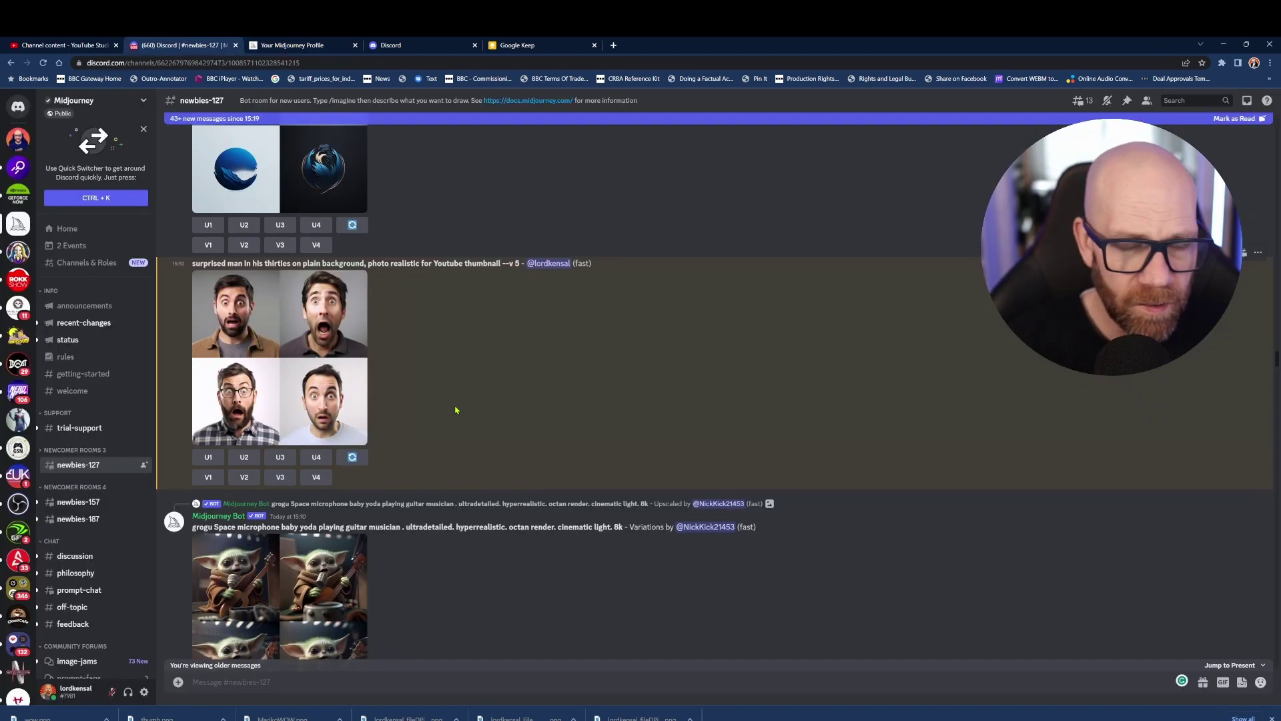
{"action": "scroll", "coordinate": [457, 410], "scroll_direction": "down", "scroll_amount": 3}
{"action": "left_click", "coordinate": [271, 481]}
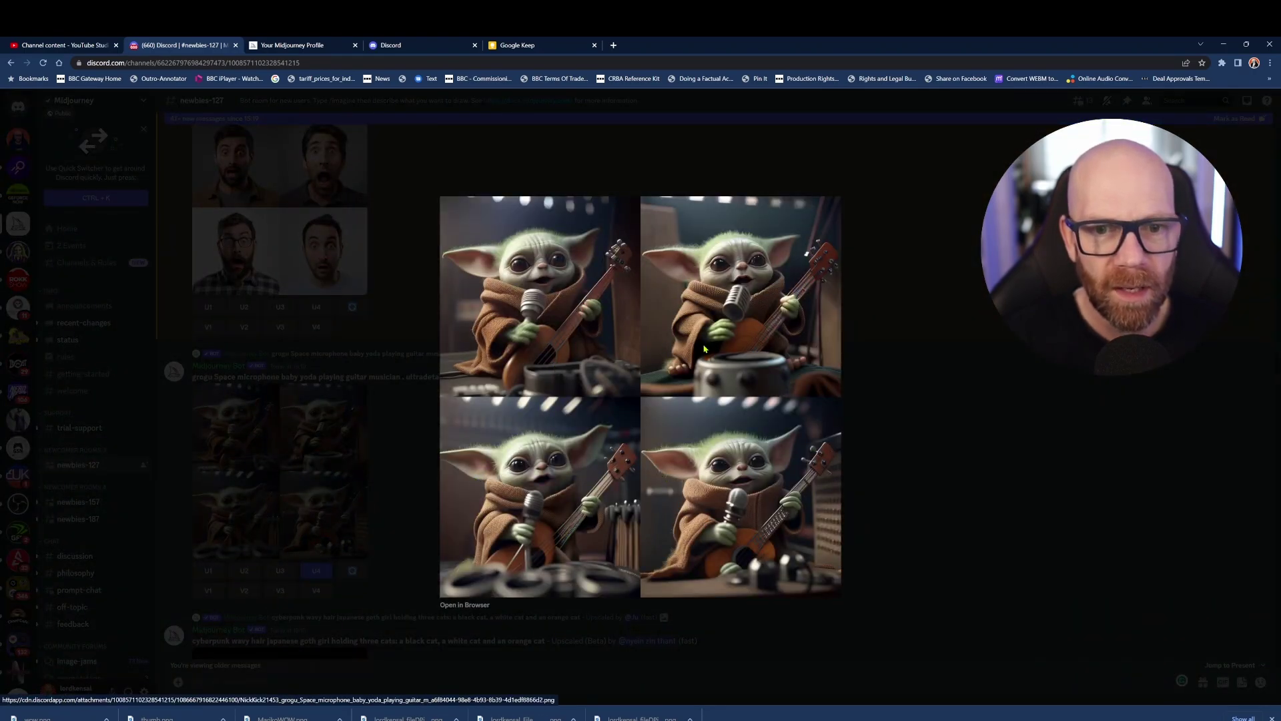
{"action": "left_click", "coordinate": [417, 452]}
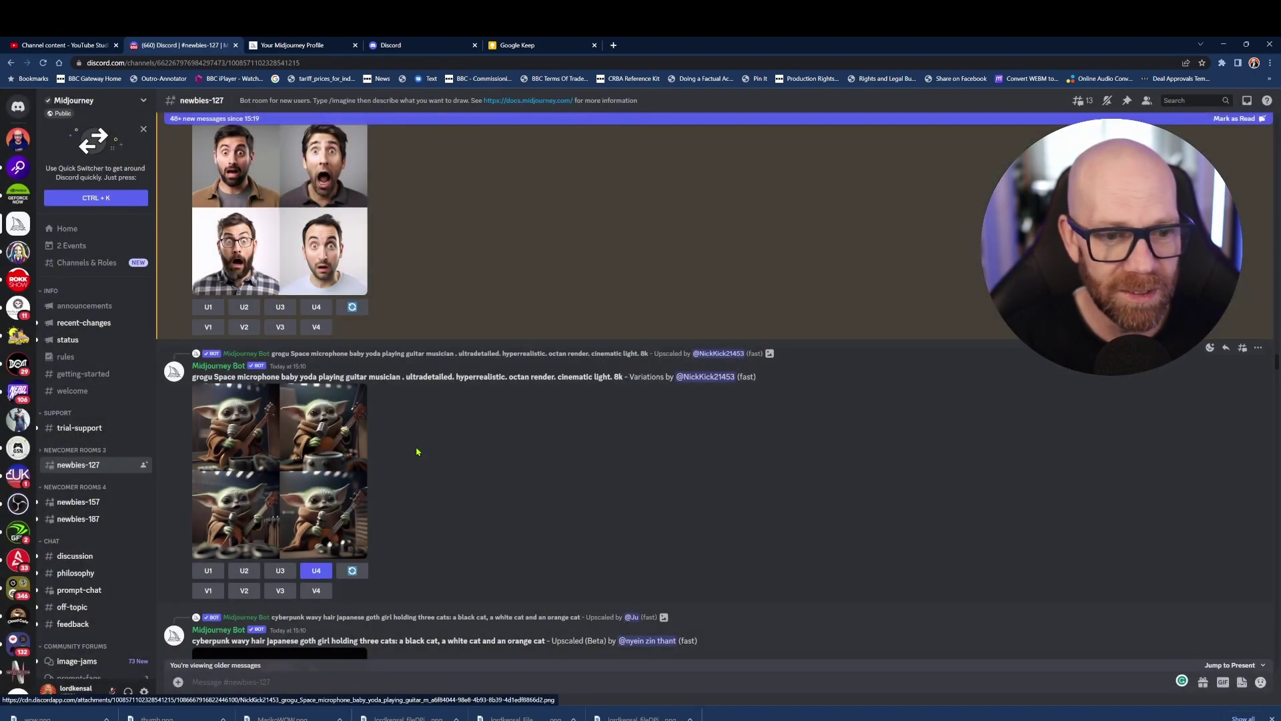
Enlarge the yellow-and-purple cartoon boy logo image, then close it
{"action": "scroll", "coordinate": [415, 449], "scroll_direction": "down", "scroll_amount": 2}
{"action": "scroll", "coordinate": [421, 447], "scroll_direction": "down", "scroll_amount": 5}
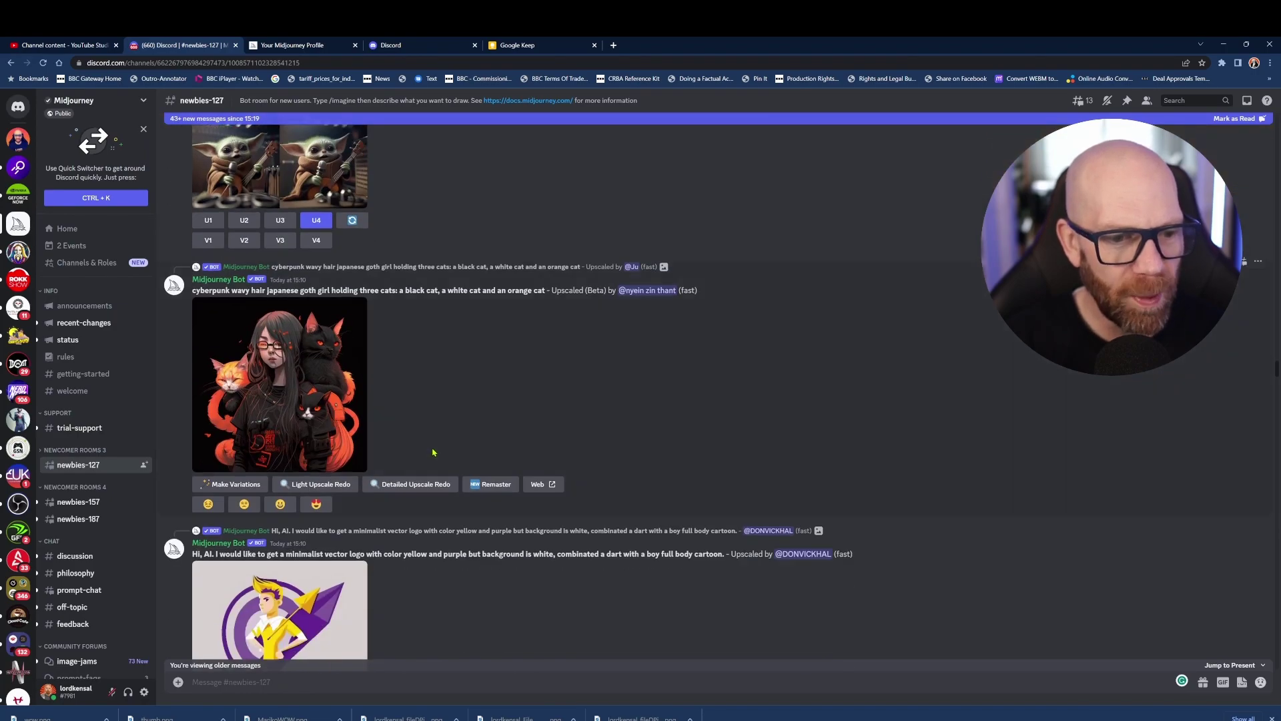
{"action": "left_click", "coordinate": [347, 494]}
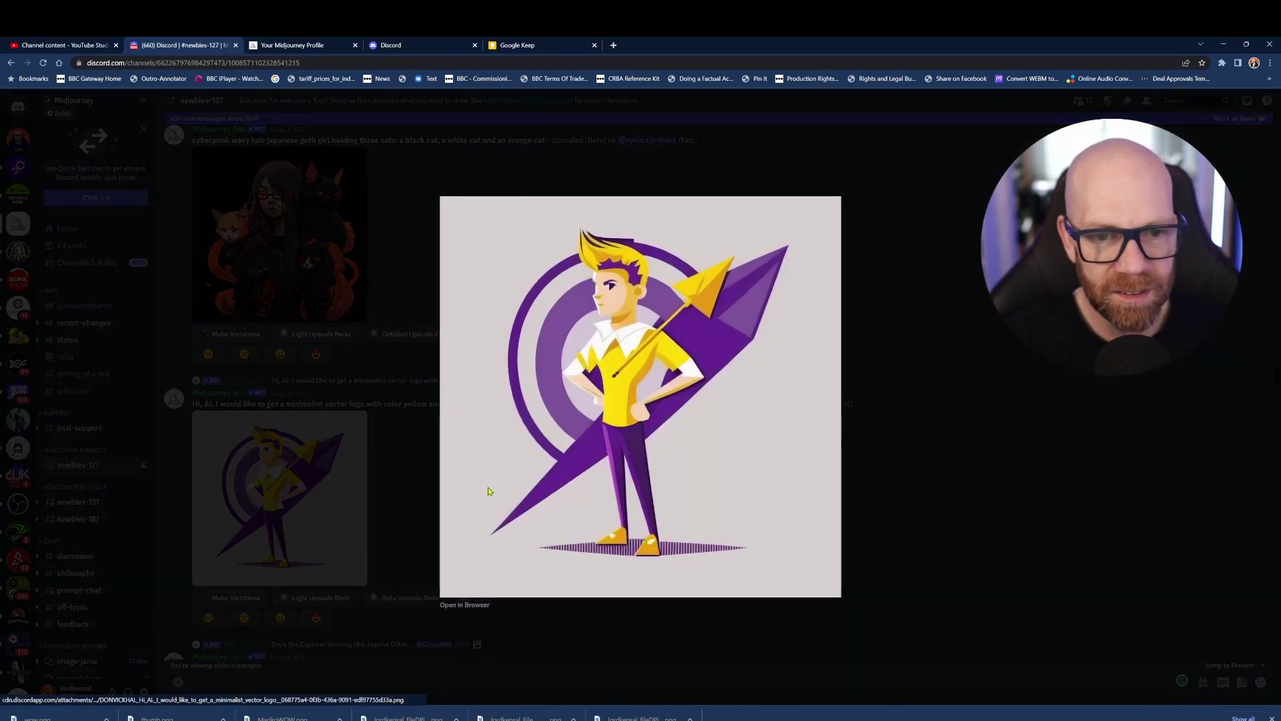
{"action": "left_click", "coordinate": [421, 482]}
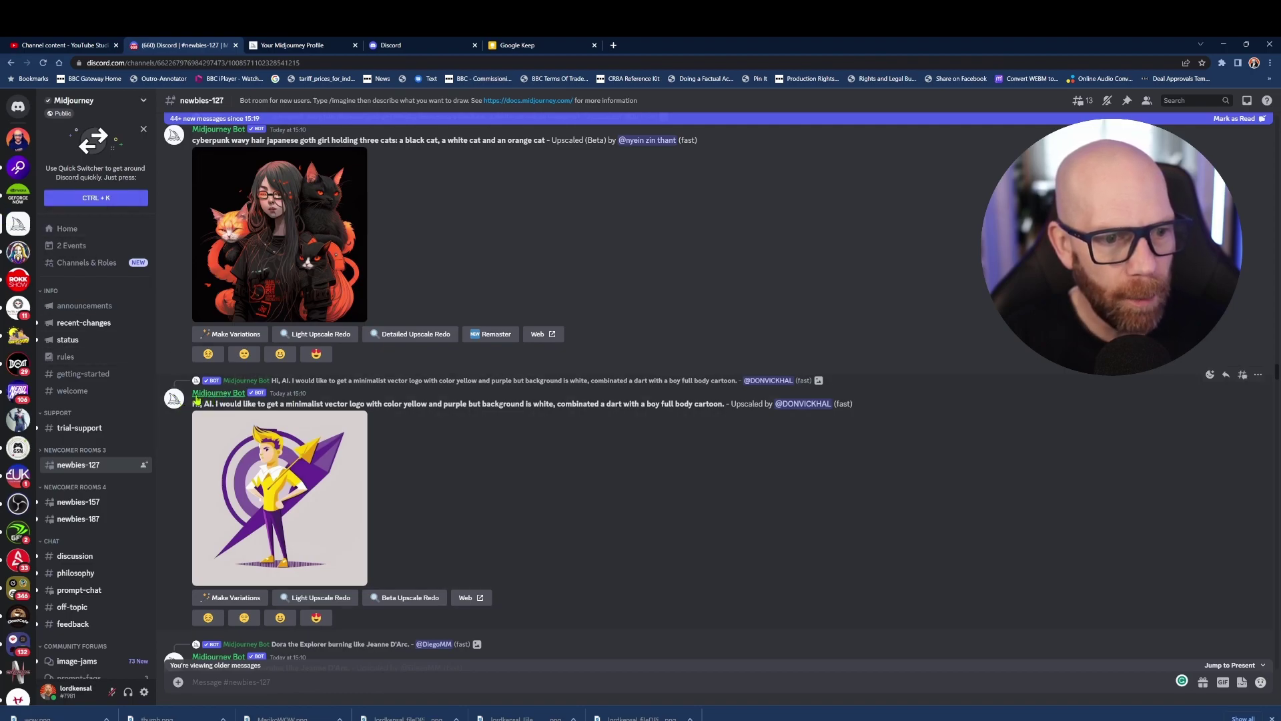
Add the Midjourney Bot to your own server from its profile card, then open ai-art
{"action": "left_click", "coordinate": [124, 388]}
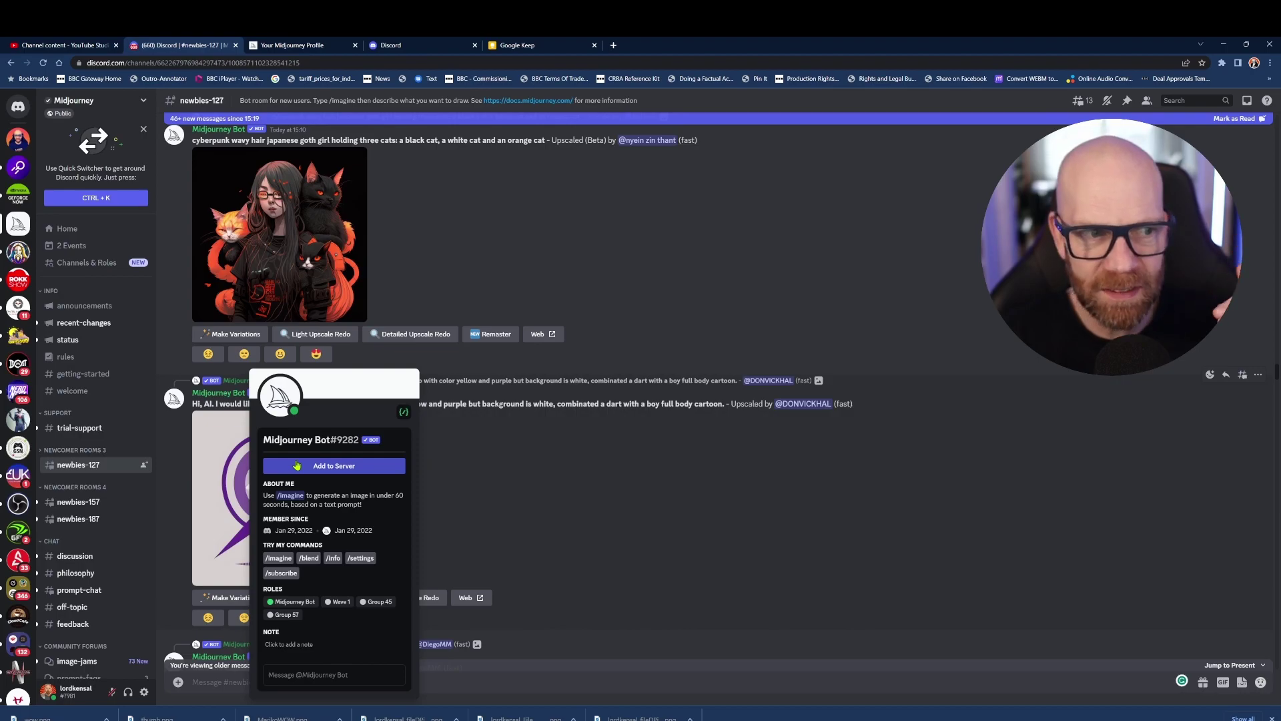
{"action": "left_click", "coordinate": [297, 465]}
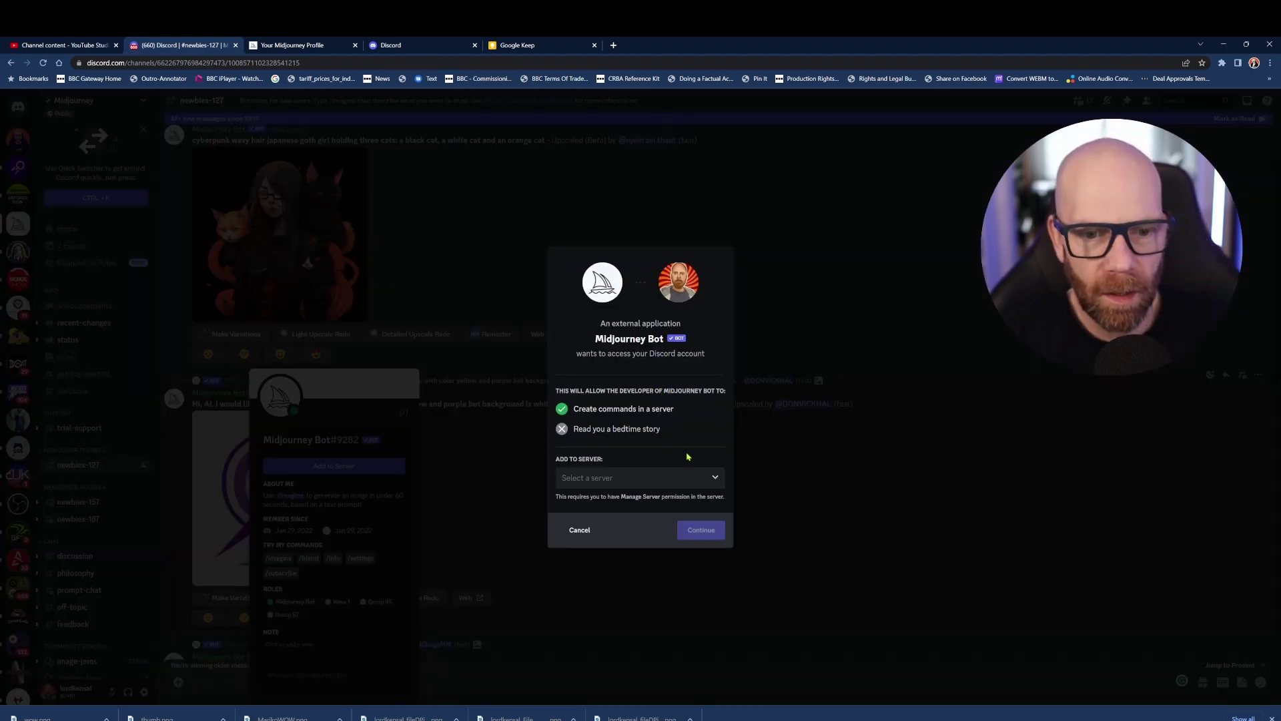
{"action": "left_click", "coordinate": [712, 481]}
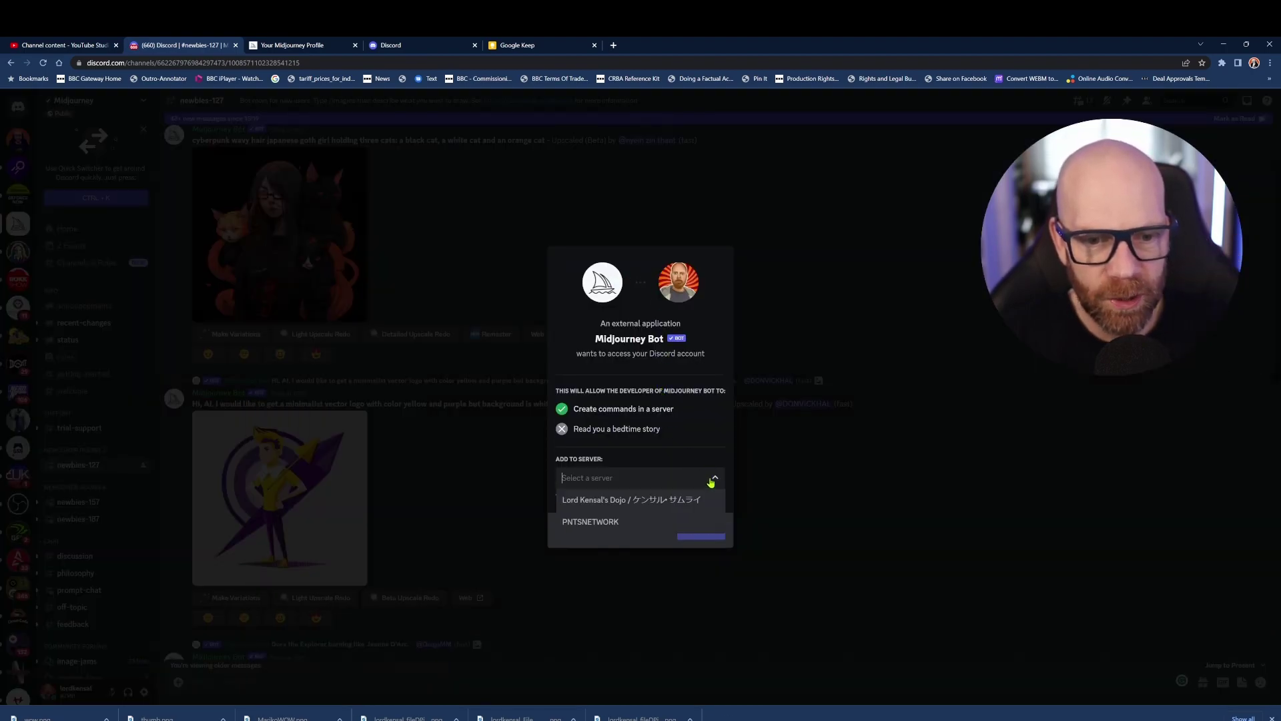
{"action": "left_click", "coordinate": [669, 502]}
{"action": "left_click", "coordinate": [812, 491]}
{"action": "left_click", "coordinate": [18, 141]}
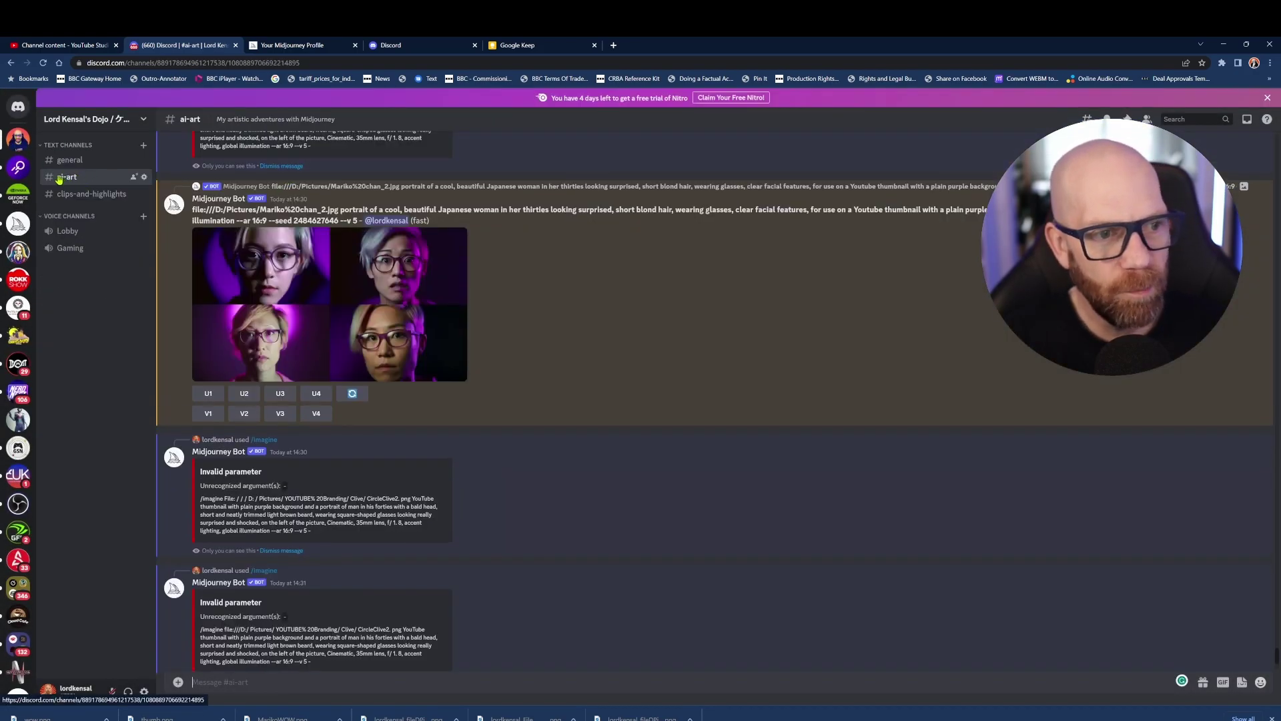
Scroll through the earlier Midjourney grids in the ai-art channel
{"action": "scroll", "coordinate": [514, 331], "scroll_direction": "down", "scroll_amount": 5}
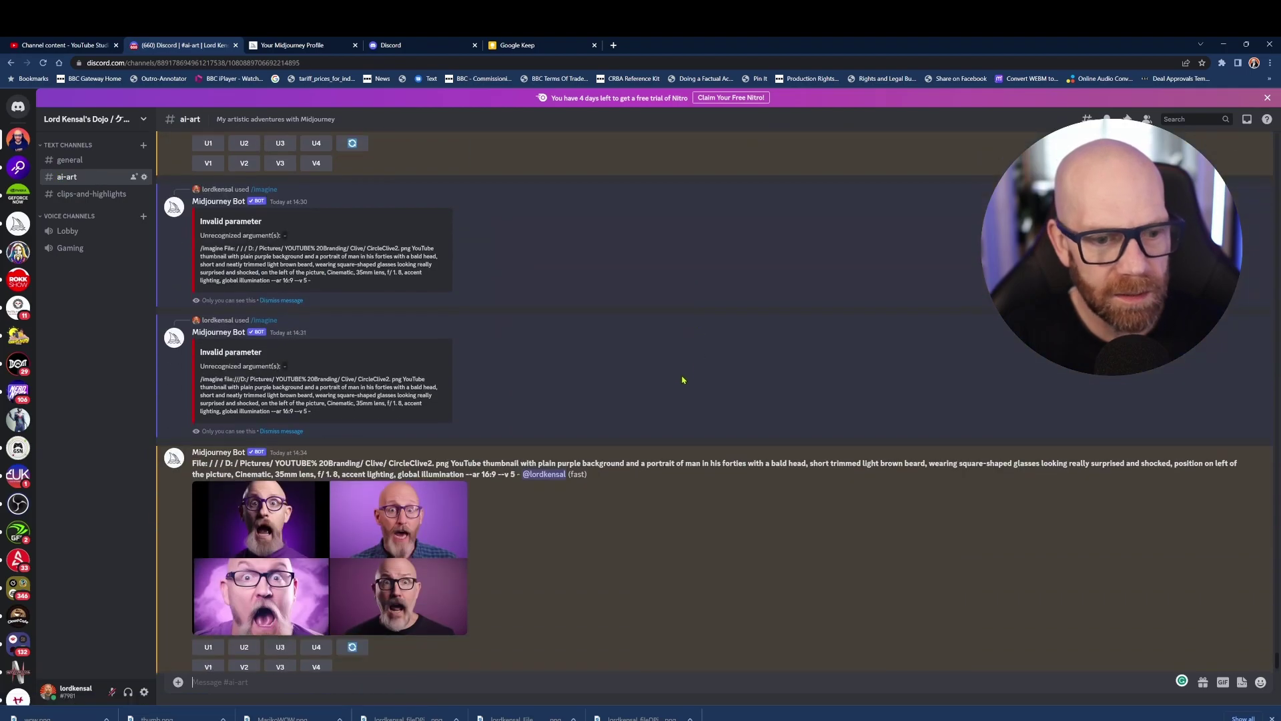
{"action": "scroll", "coordinate": [615, 424], "scroll_direction": "down", "scroll_amount": 10}
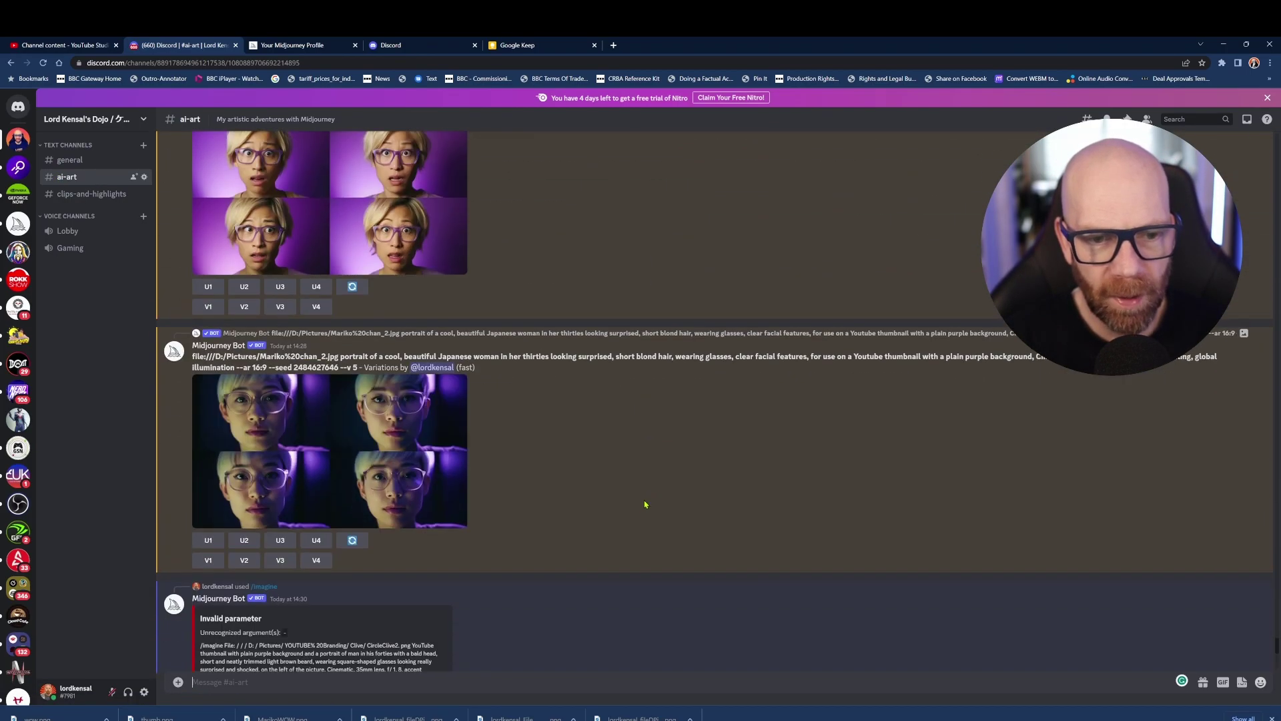
{"action": "scroll", "coordinate": [641, 517], "scroll_direction": "down", "scroll_amount": 3}
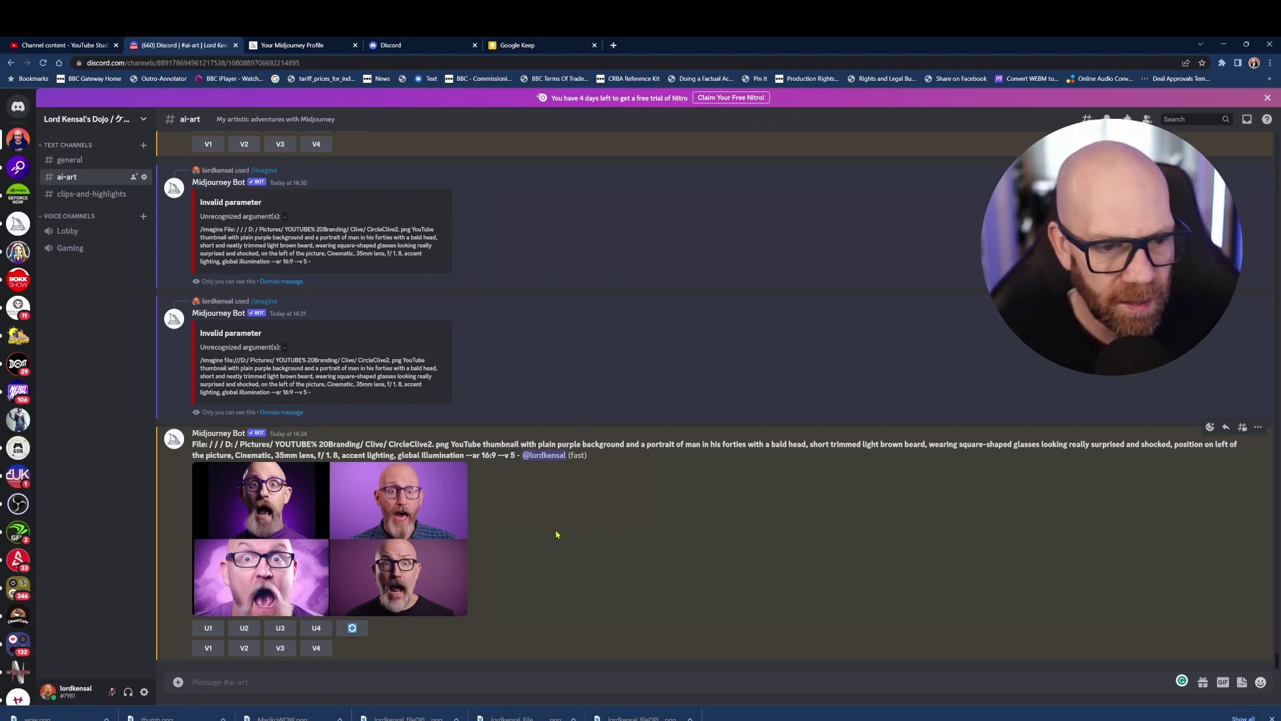
{"action": "scroll", "coordinate": [582, 534], "scroll_direction": "up", "scroll_amount": 20}
{"action": "scroll", "coordinate": [347, 494], "scroll_direction": "up", "scroll_amount": 20}
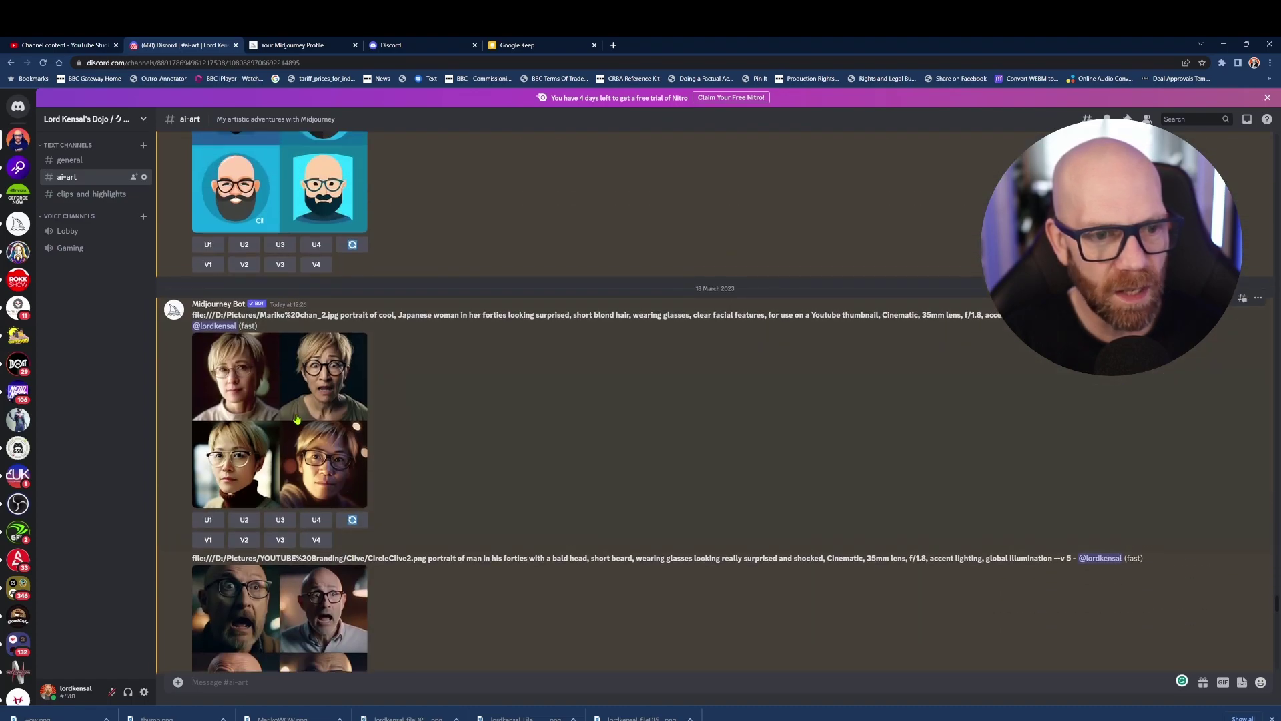
{"action": "scroll", "coordinate": [327, 468], "scroll_direction": "up", "scroll_amount": 1}
{"action": "scroll", "coordinate": [307, 457], "scroll_direction": "down", "scroll_amount": 1}
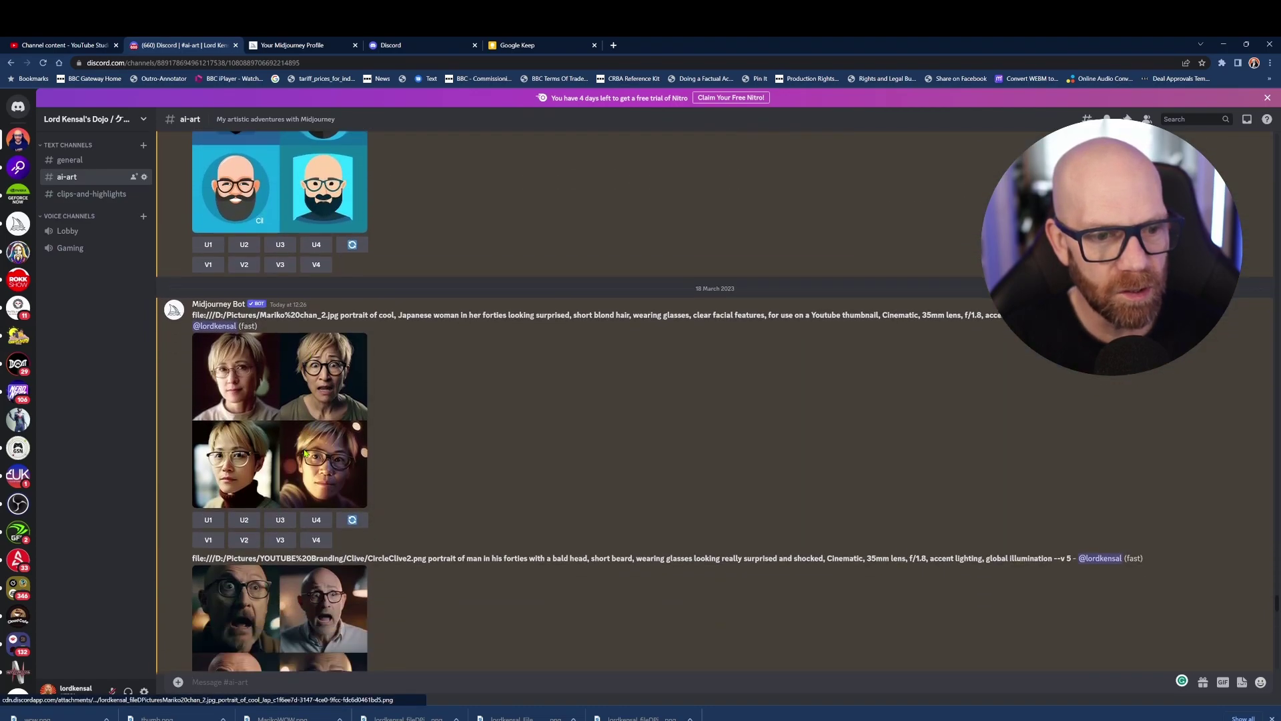
Enlarge the Japanese woman portrait grid, then close it with Esc
{"action": "left_click", "coordinate": [303, 403]}
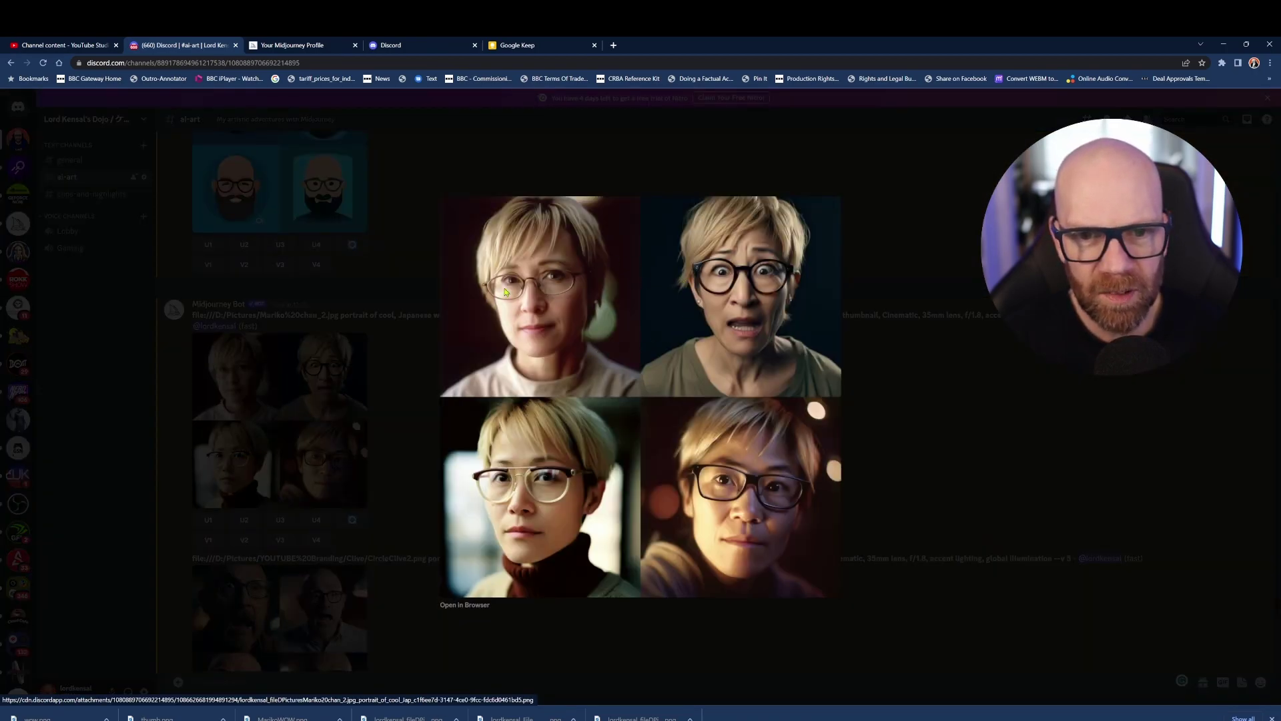
{"action": "key", "text": "Escape"}
{"action": "scroll", "coordinate": [686, 383], "scroll_direction": "up", "scroll_amount": 8}
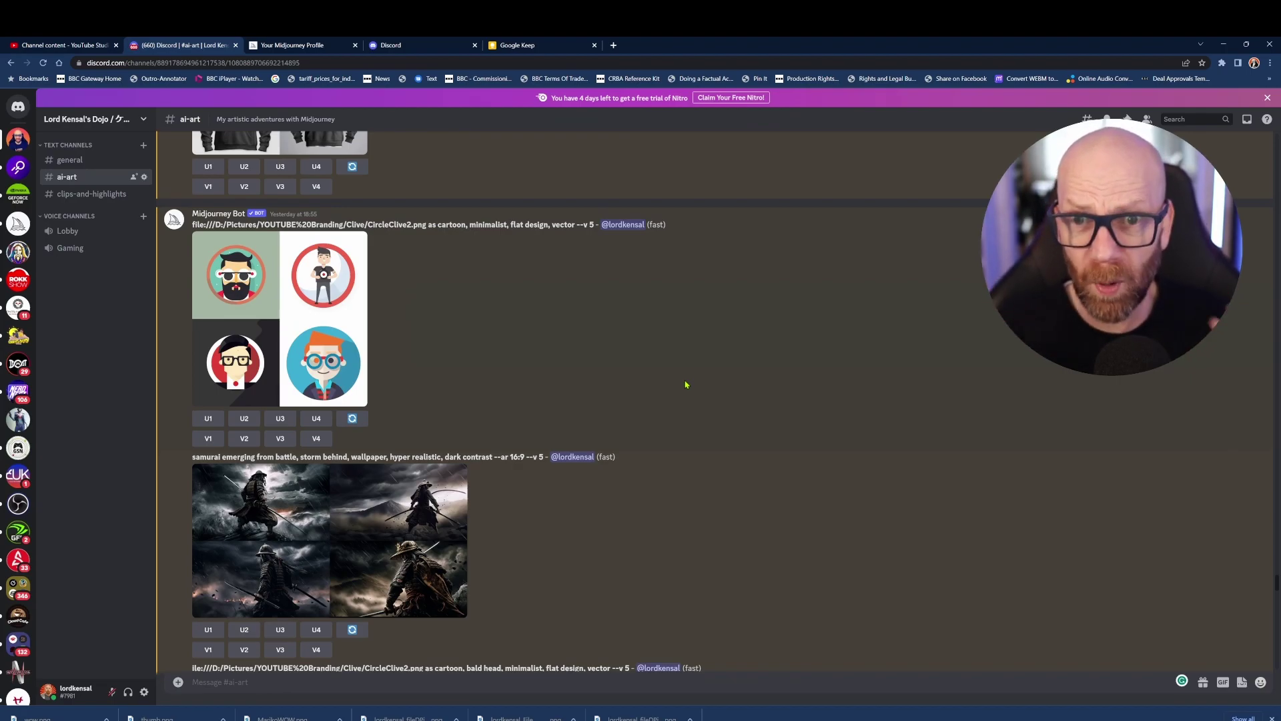
{"action": "scroll", "coordinate": [624, 374], "scroll_direction": "up", "scroll_amount": 3}
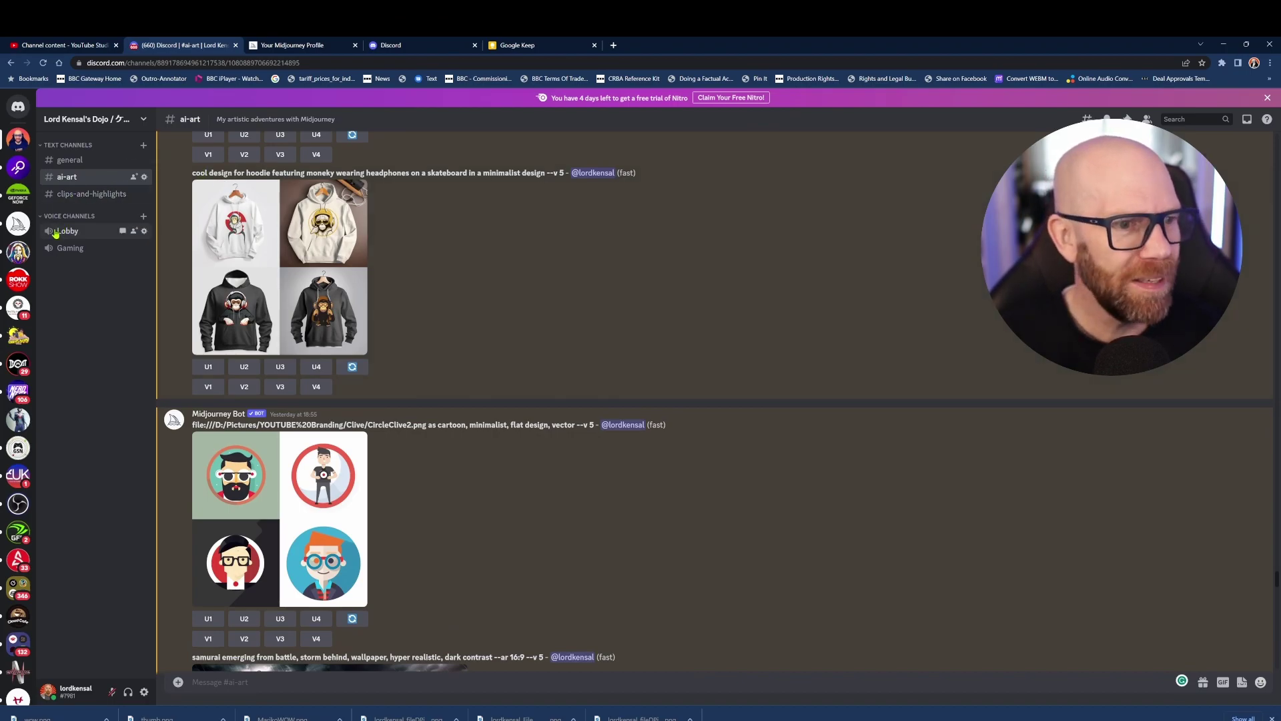
Switch to the Midjourney server and scroll its channel list to open the prompt-faqs forum
{"action": "left_click", "coordinate": [18, 224]}
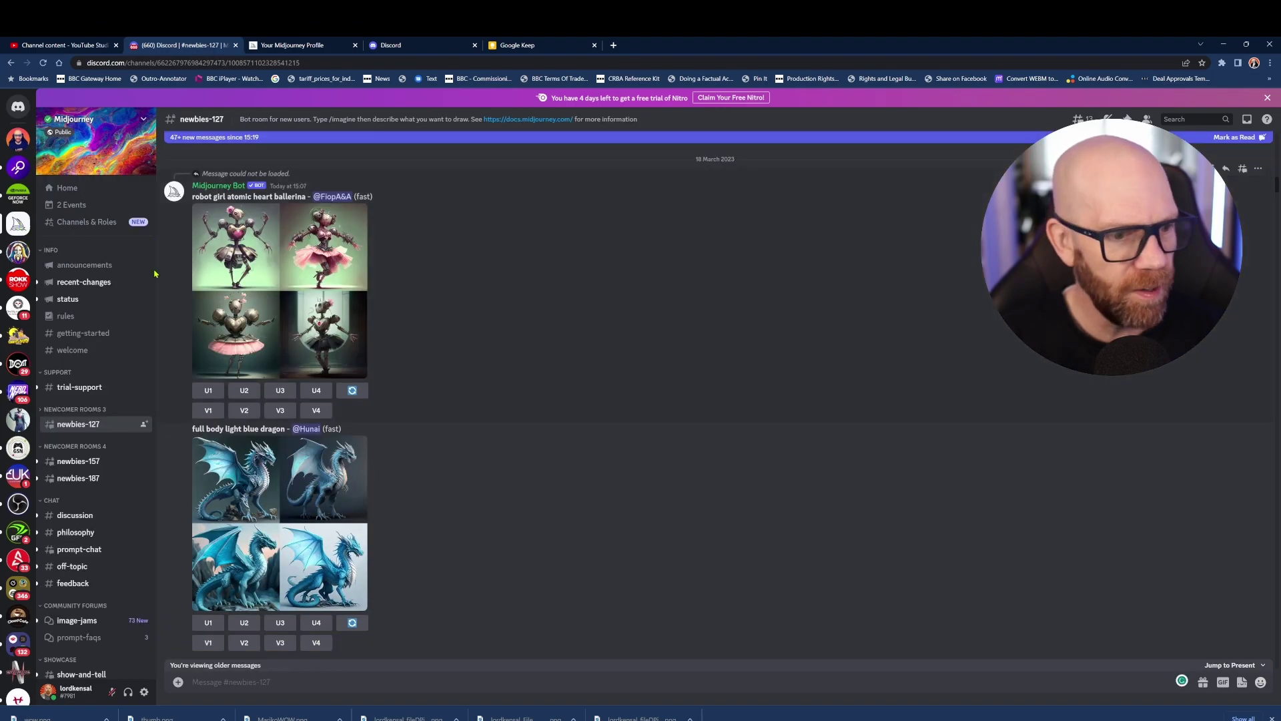
{"action": "scroll", "coordinate": [130, 324], "scroll_direction": "down", "scroll_amount": 3}
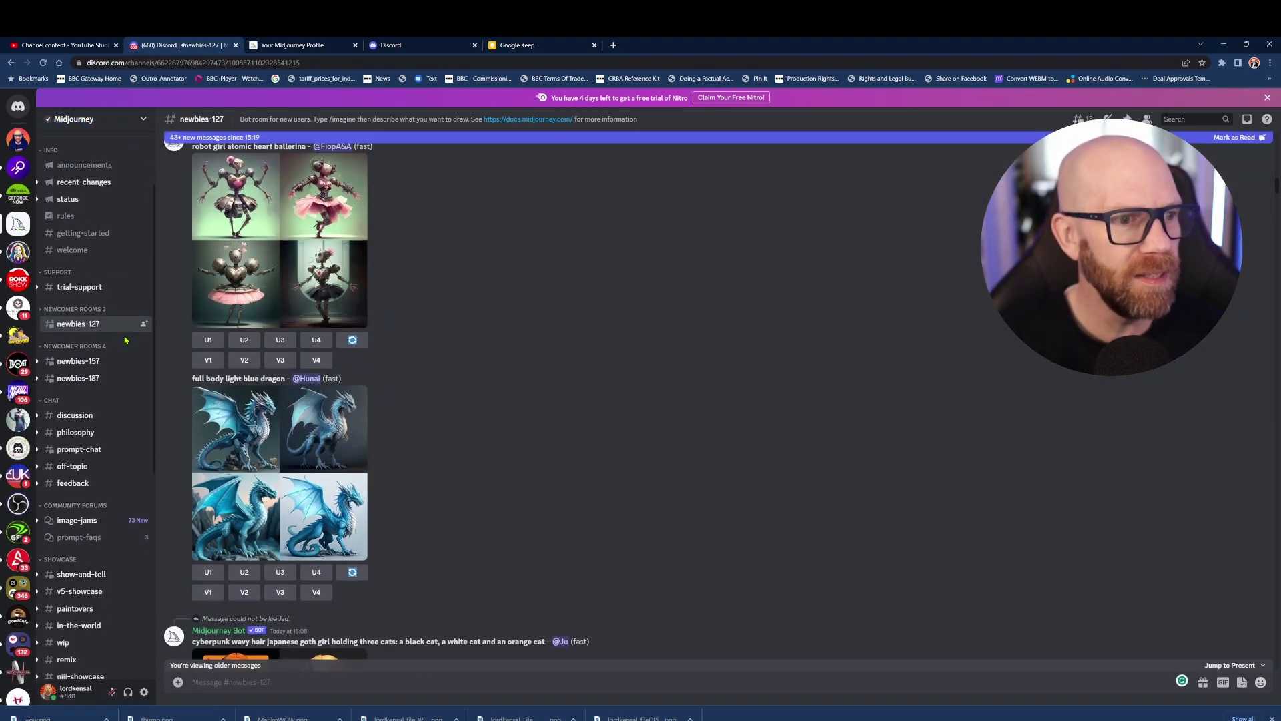
{"action": "scroll", "coordinate": [123, 340], "scroll_direction": "down", "scroll_amount": 5}
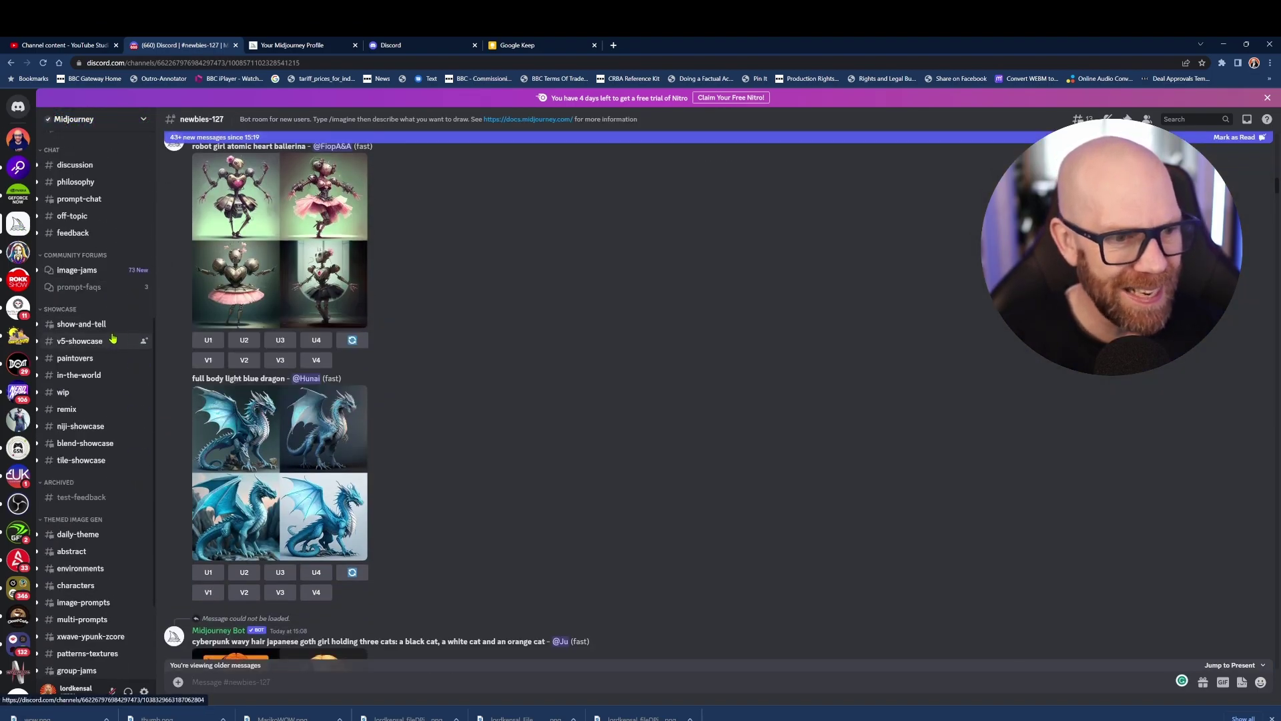
{"action": "scroll", "coordinate": [100, 333], "scroll_direction": "down", "scroll_amount": 3}
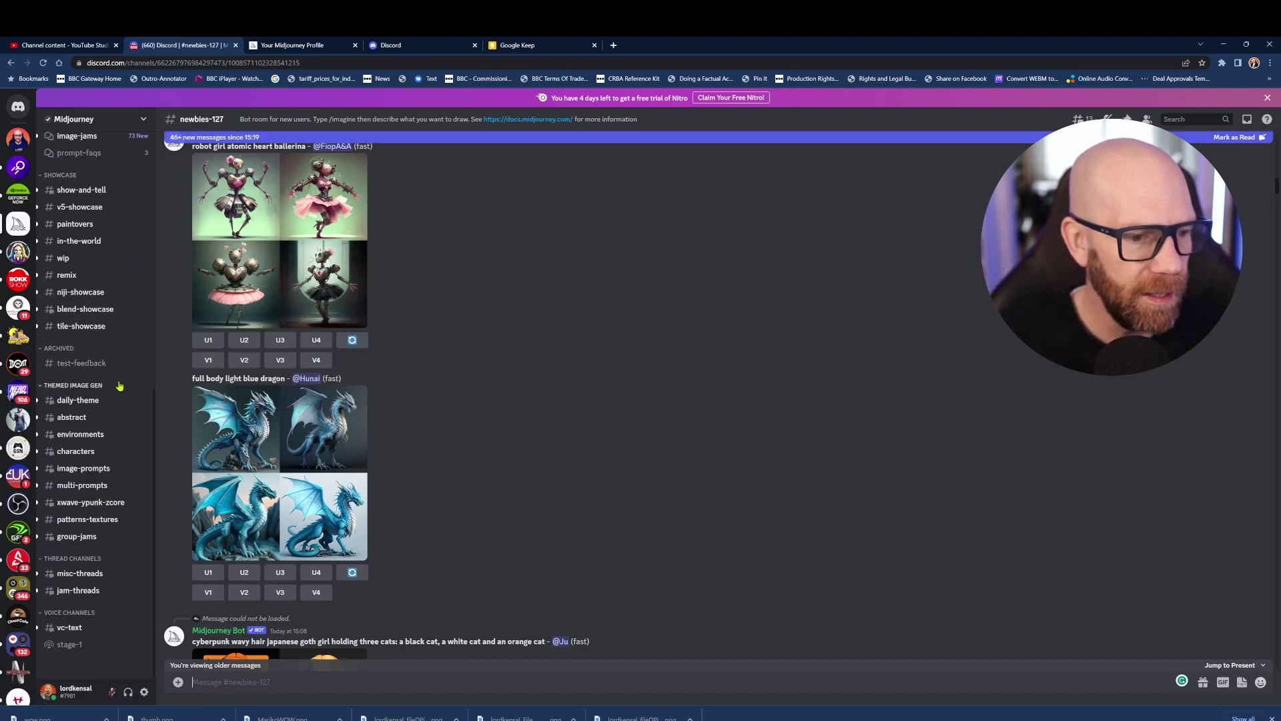
{"action": "scroll", "coordinate": [119, 401], "scroll_direction": "up", "scroll_amount": 5}
{"action": "left_click", "coordinate": [100, 403]}
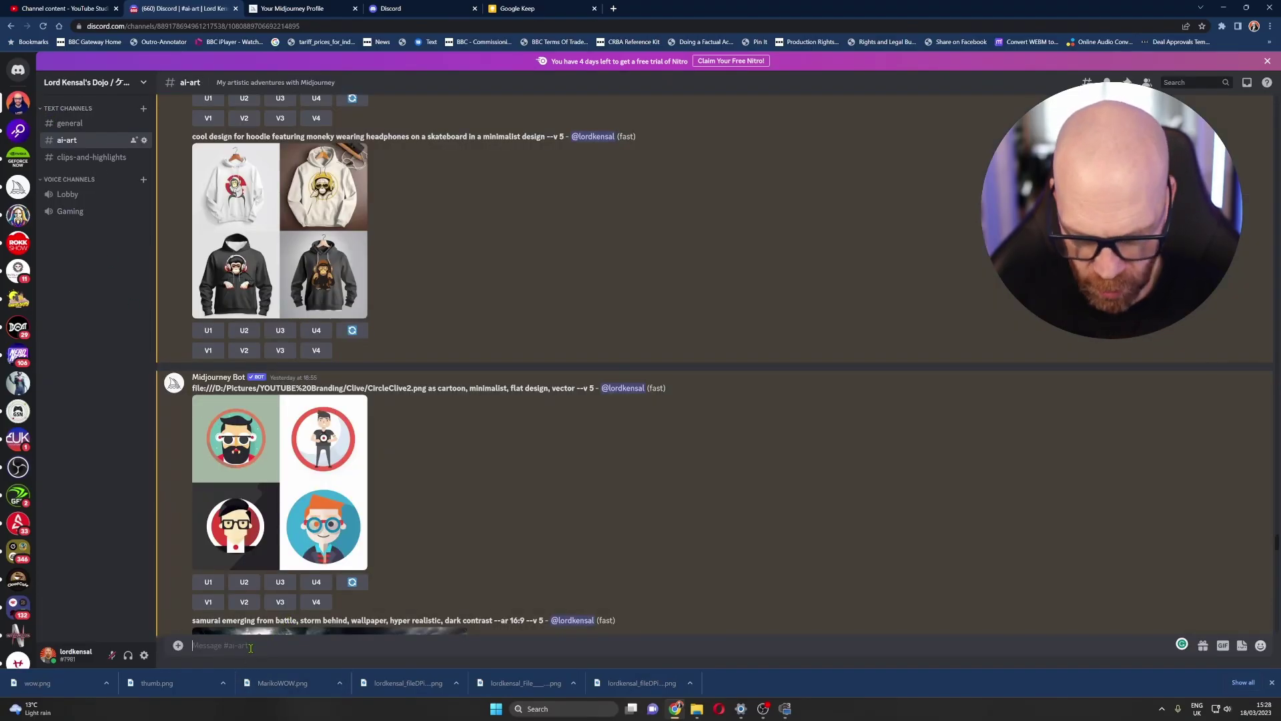
Send the /settings command to Midjourney Bot in the ai-art channel
{"action": "type", "text": "/sett"}
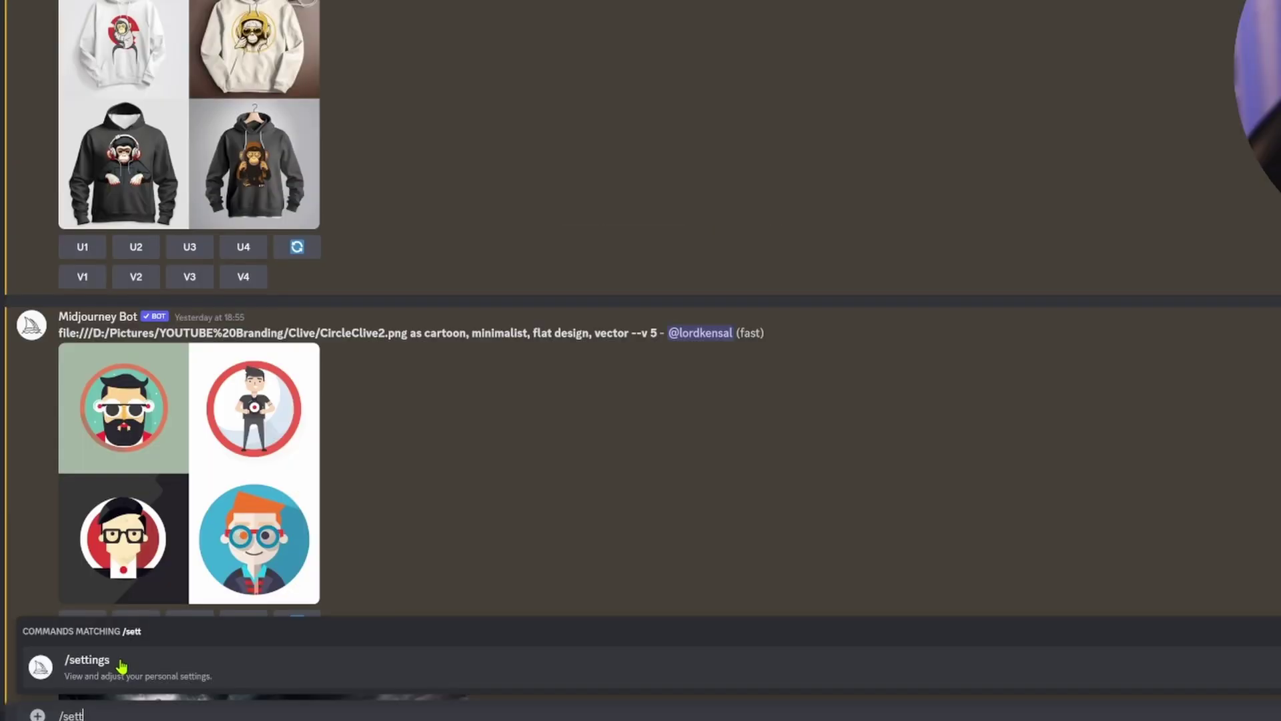
{"action": "left_click", "coordinate": [221, 606]}
{"action": "key", "text": "Return"}
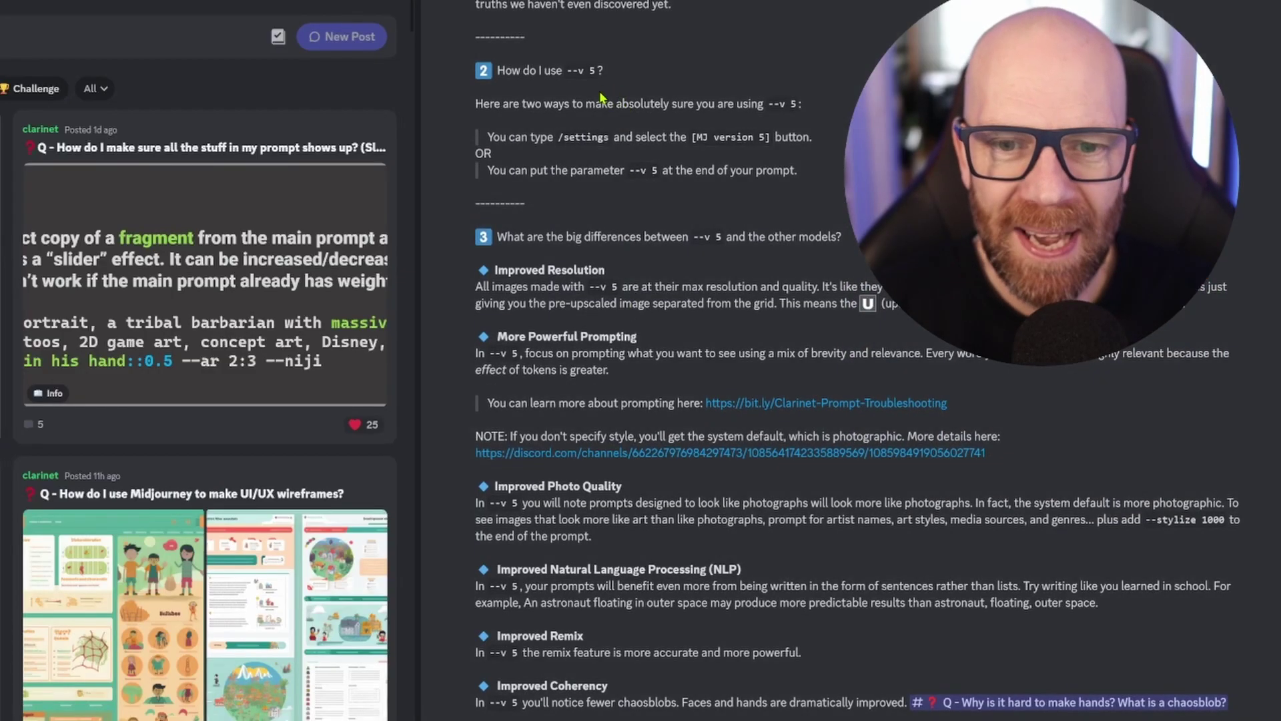
Scroll further down the --v 5 FAQ post
{"action": "scroll", "coordinate": [601, 99], "scroll_direction": "down", "scroll_amount": 2}
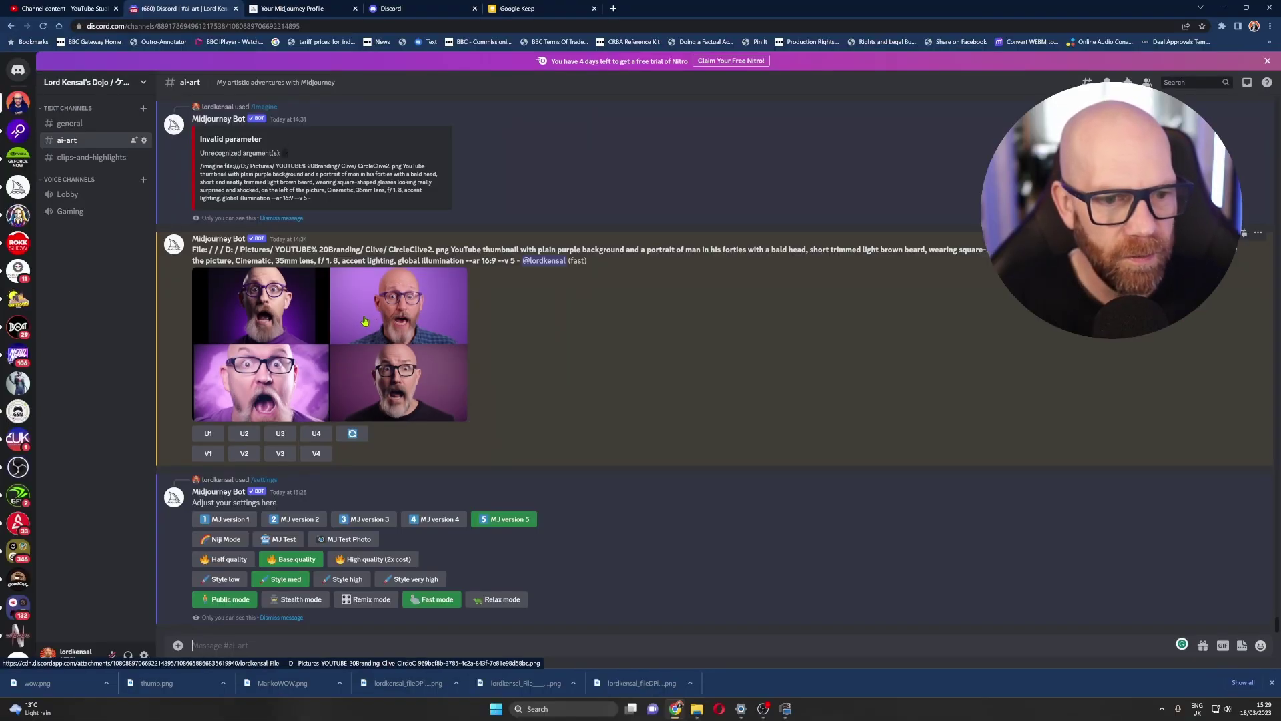
Preview the purple bald-man grid, then upscale its second image with U2
{"action": "left_click", "coordinate": [366, 337]}
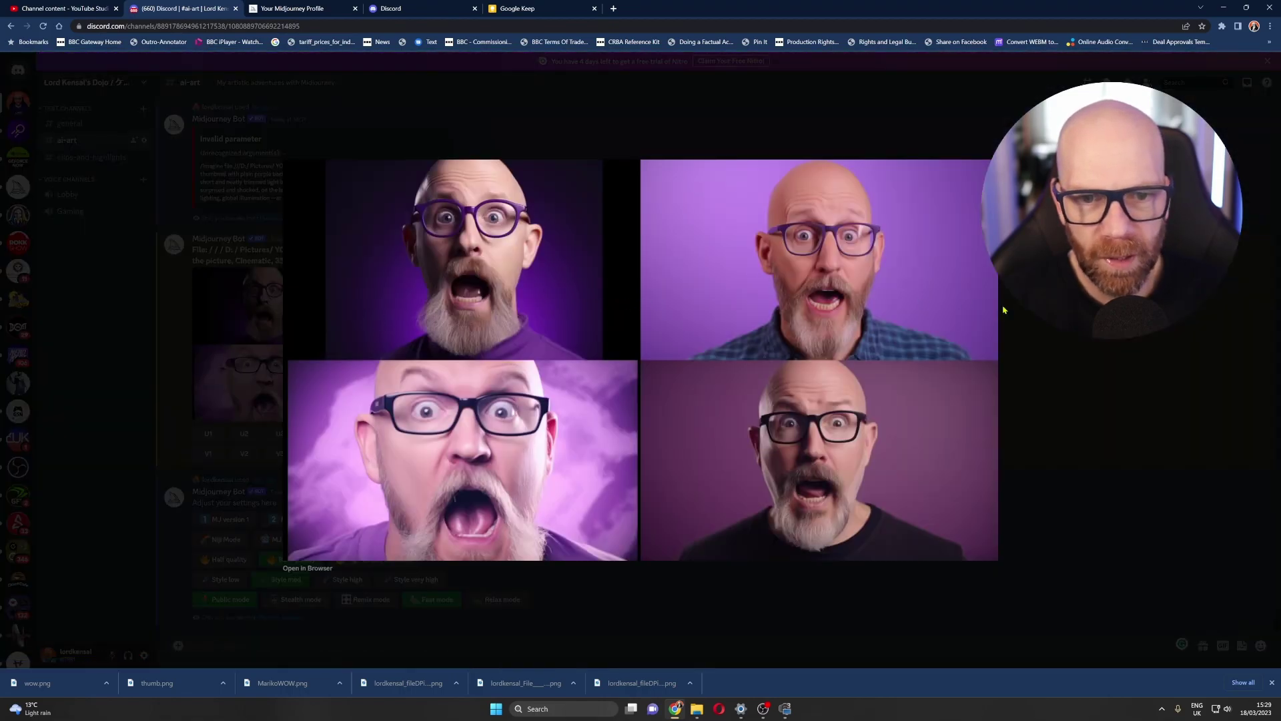
{"action": "key", "text": "Escape"}
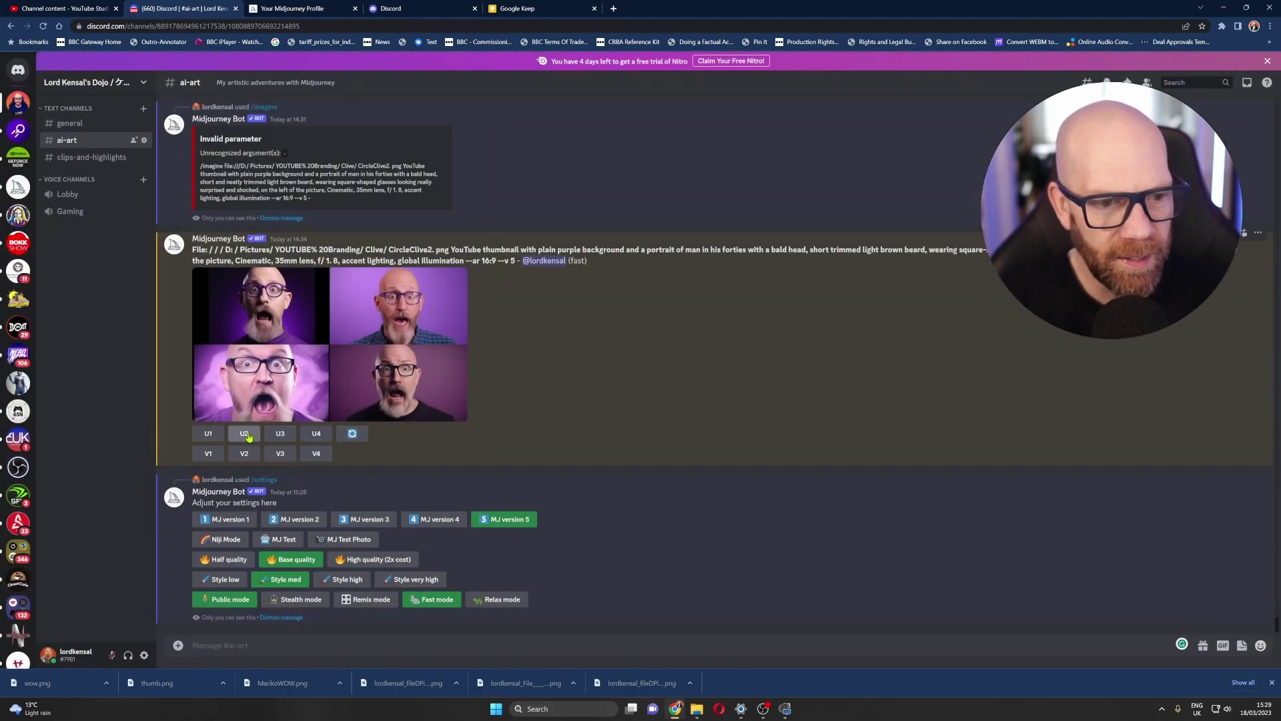
{"action": "left_click", "coordinate": [250, 436]}
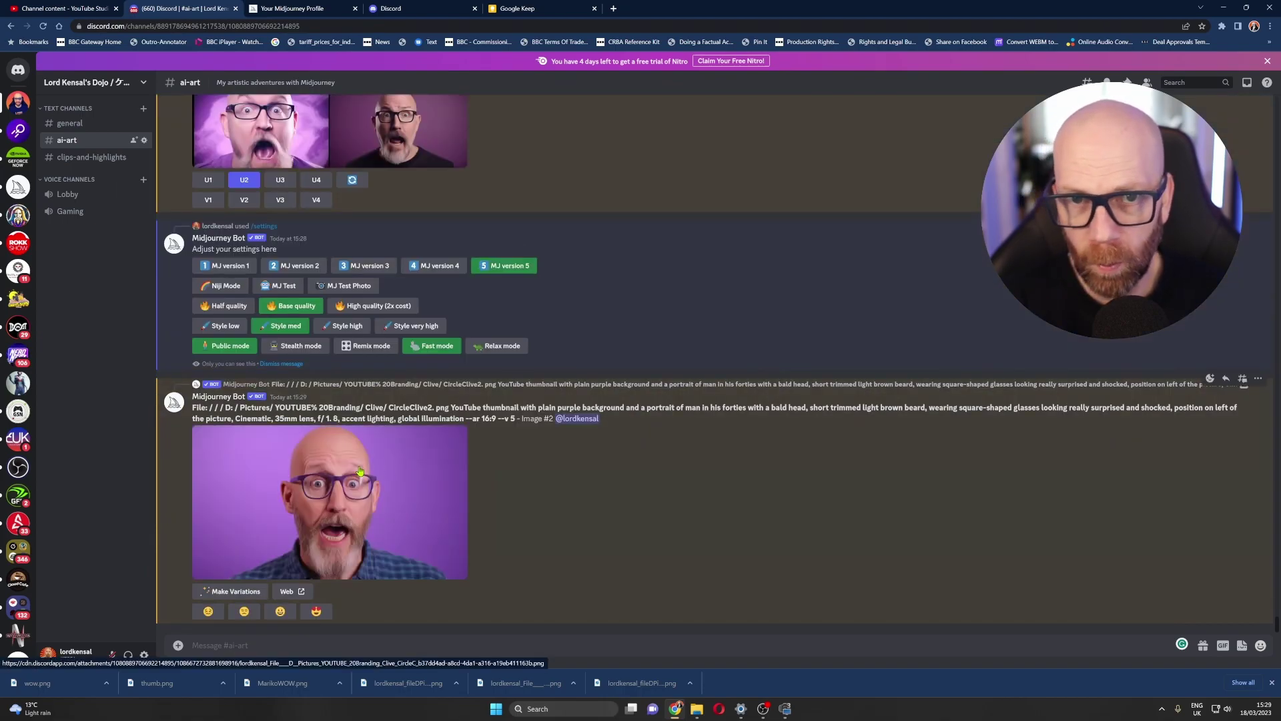
{"action": "scroll", "coordinate": [371, 471], "scroll_direction": "up", "scroll_amount": 1}
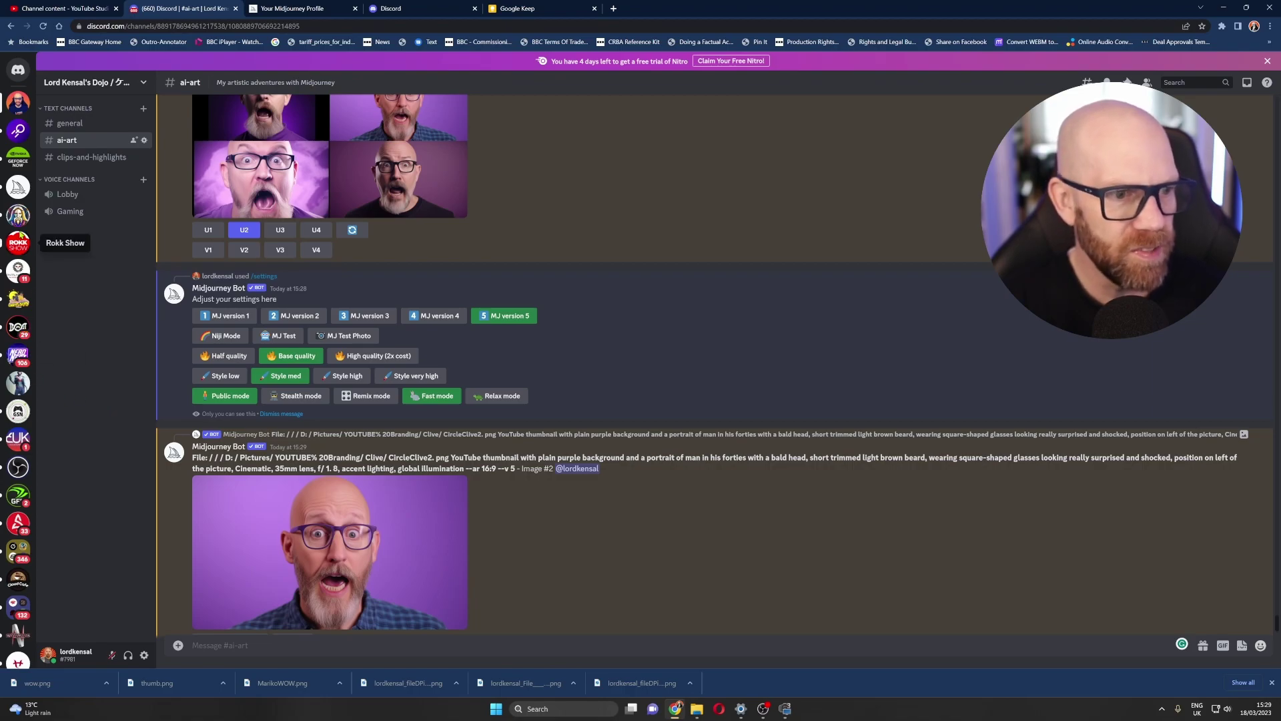
Return to the --v 5 FAQ and highlight the passage on mixing brevity and token effects
{"action": "left_click", "coordinate": [18, 188]}
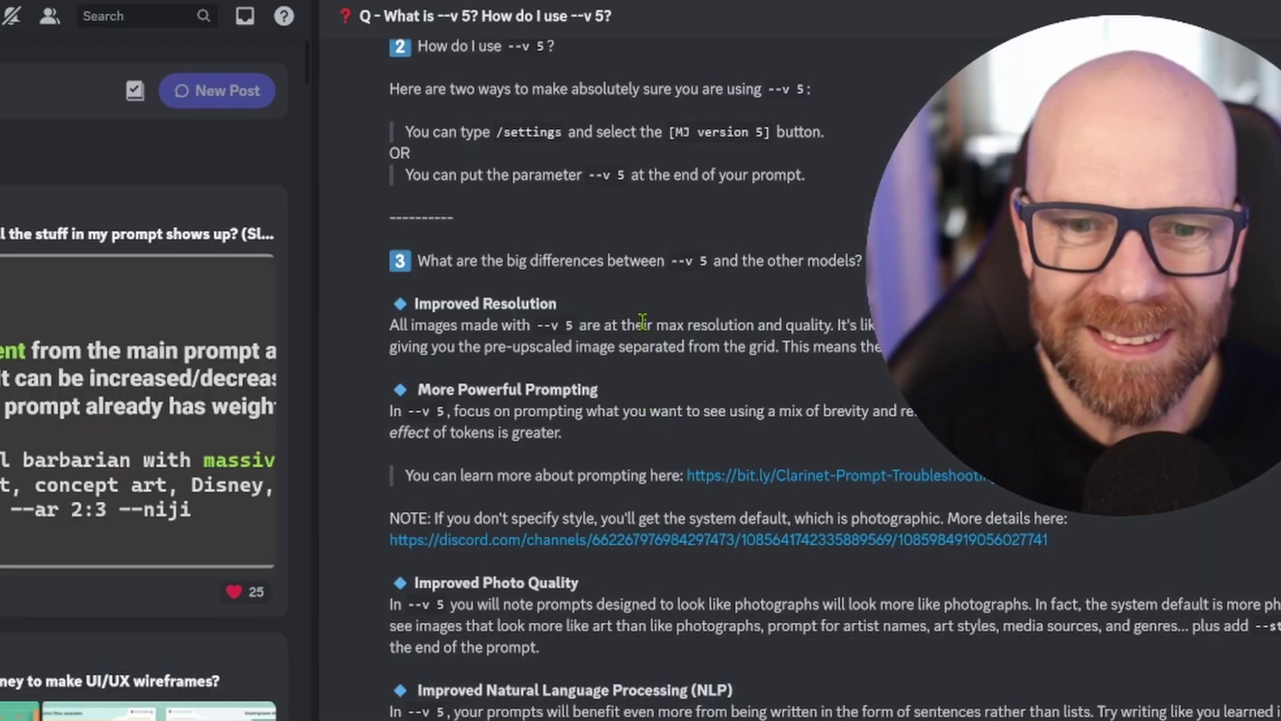
{"action": "scroll", "coordinate": [643, 323], "scroll_direction": "down", "scroll_amount": 2}
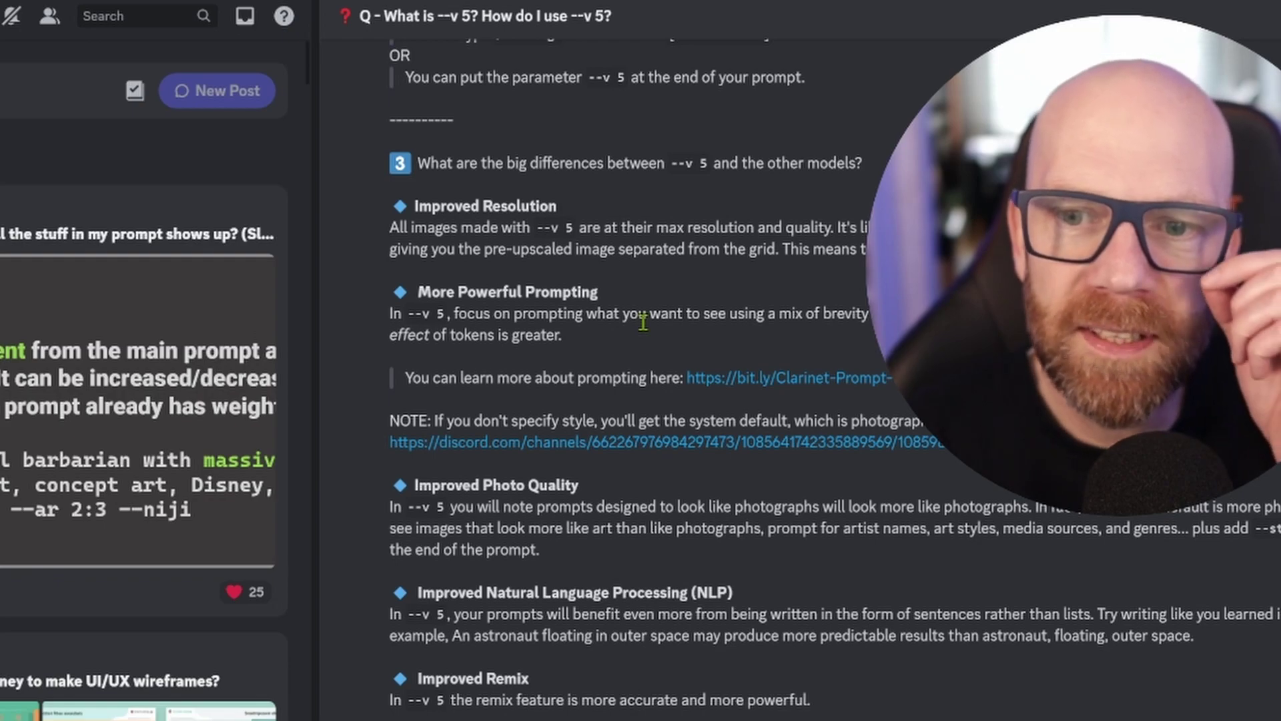
{"action": "scroll", "coordinate": [698, 228], "scroll_direction": "down", "scroll_amount": 2}
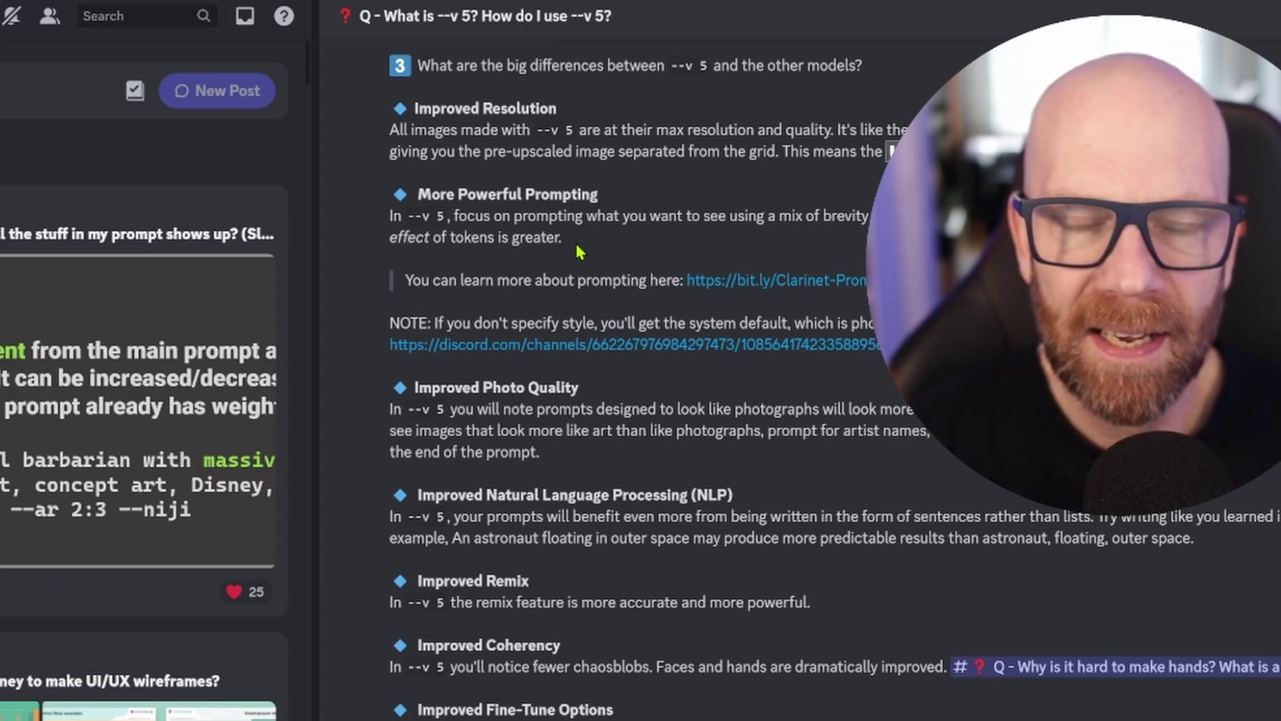
{"action": "left_click_drag", "start_coordinate": [726, 216], "coordinate": [872, 218]}
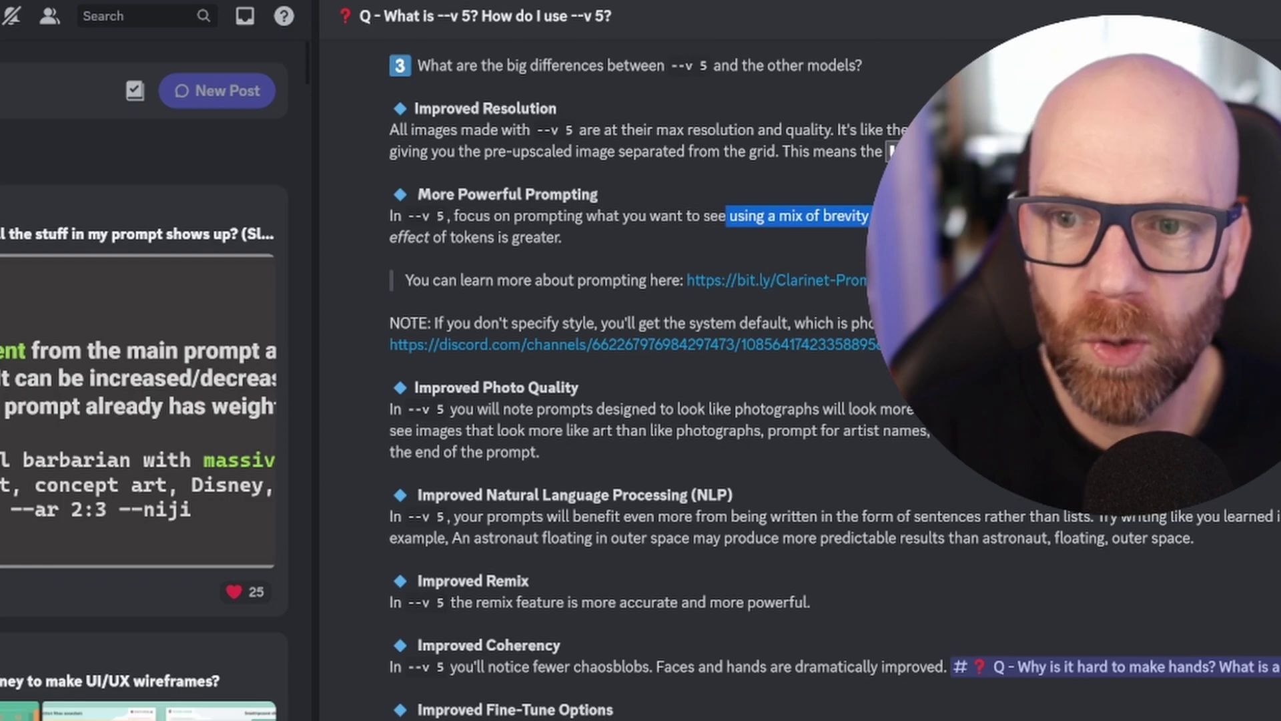
{"action": "left_click_drag", "start_coordinate": [872, 218], "coordinate": [614, 244]}
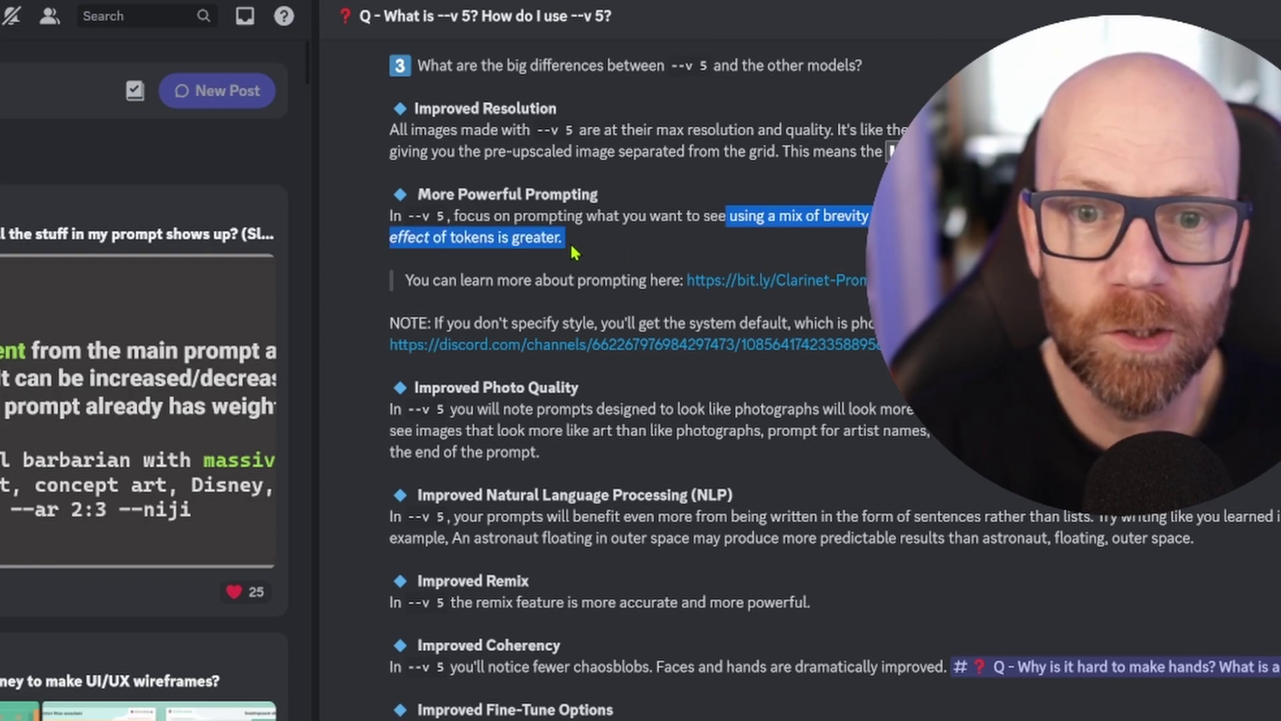
Highlight the FAQ sentence about more photographic results further down
{"action": "scroll", "coordinate": [722, 143], "scroll_direction": "down", "scroll_amount": 3}
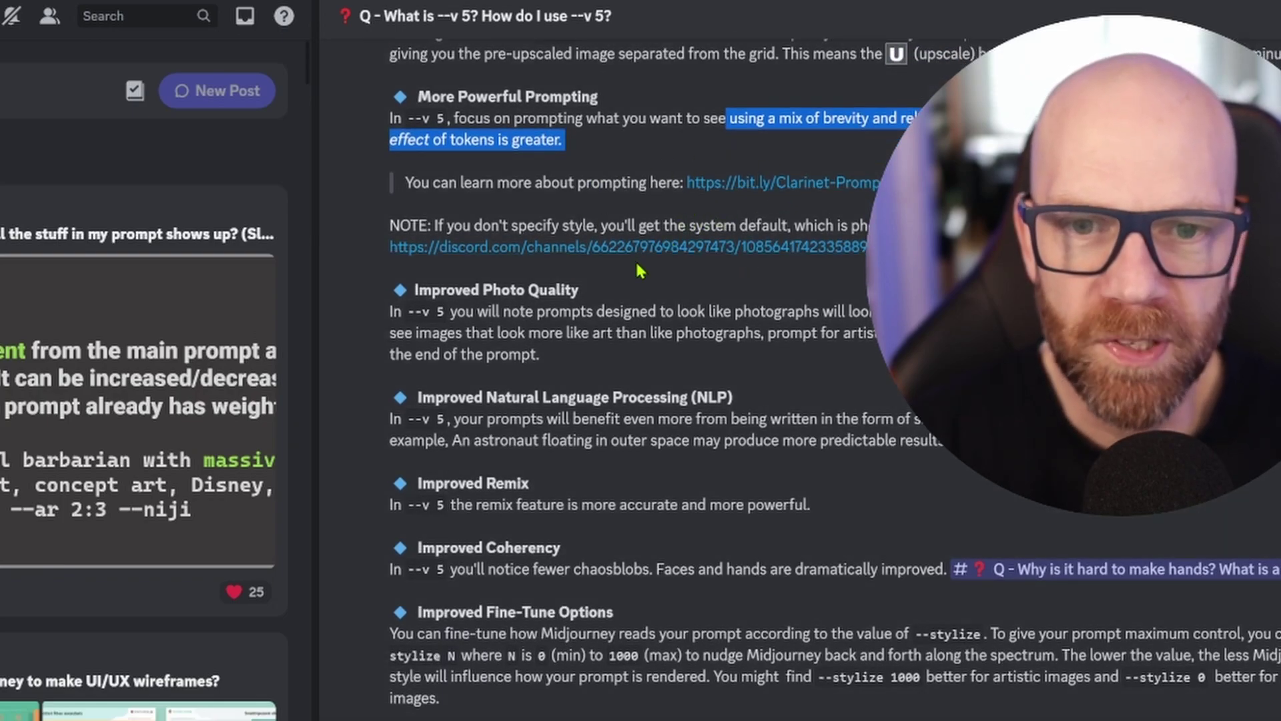
{"action": "scroll", "coordinate": [544, 319], "scroll_direction": "down", "scroll_amount": 3}
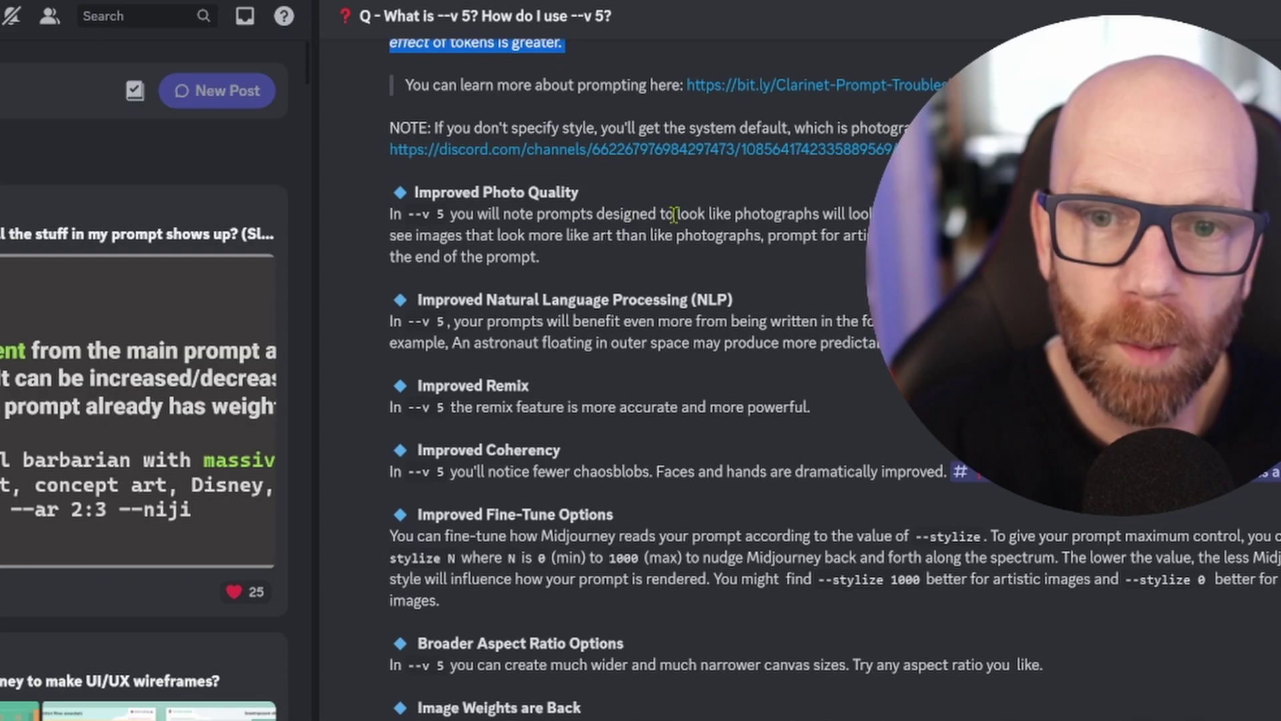
{"action": "left_click_drag", "start_coordinate": [676, 215], "coordinate": [874, 215]}
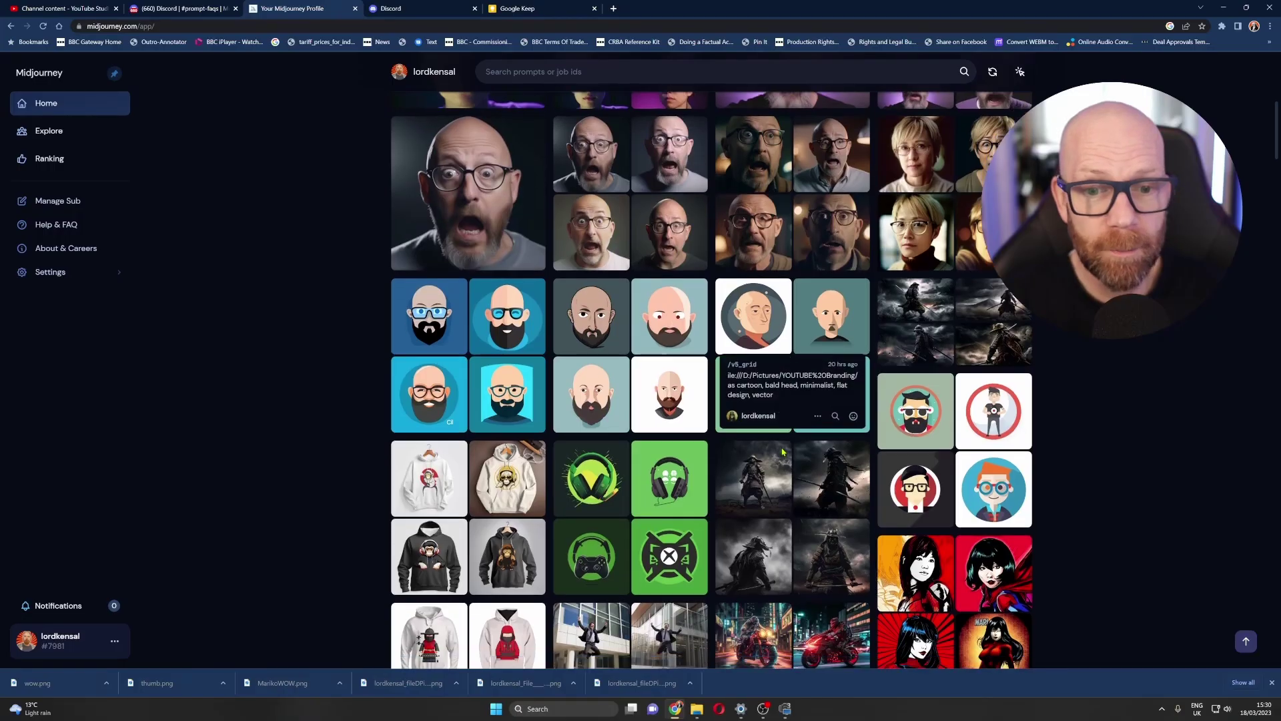
{"action": "scroll", "coordinate": [778, 457], "scroll_direction": "down", "scroll_amount": 5}
{"action": "scroll", "coordinate": [778, 457], "scroll_direction": "down", "scroll_amount": 5}
Open the blond Japanese woman portrait job, toggle its grid size twice, then return to Discord
{"action": "left_click", "coordinate": [598, 304]}
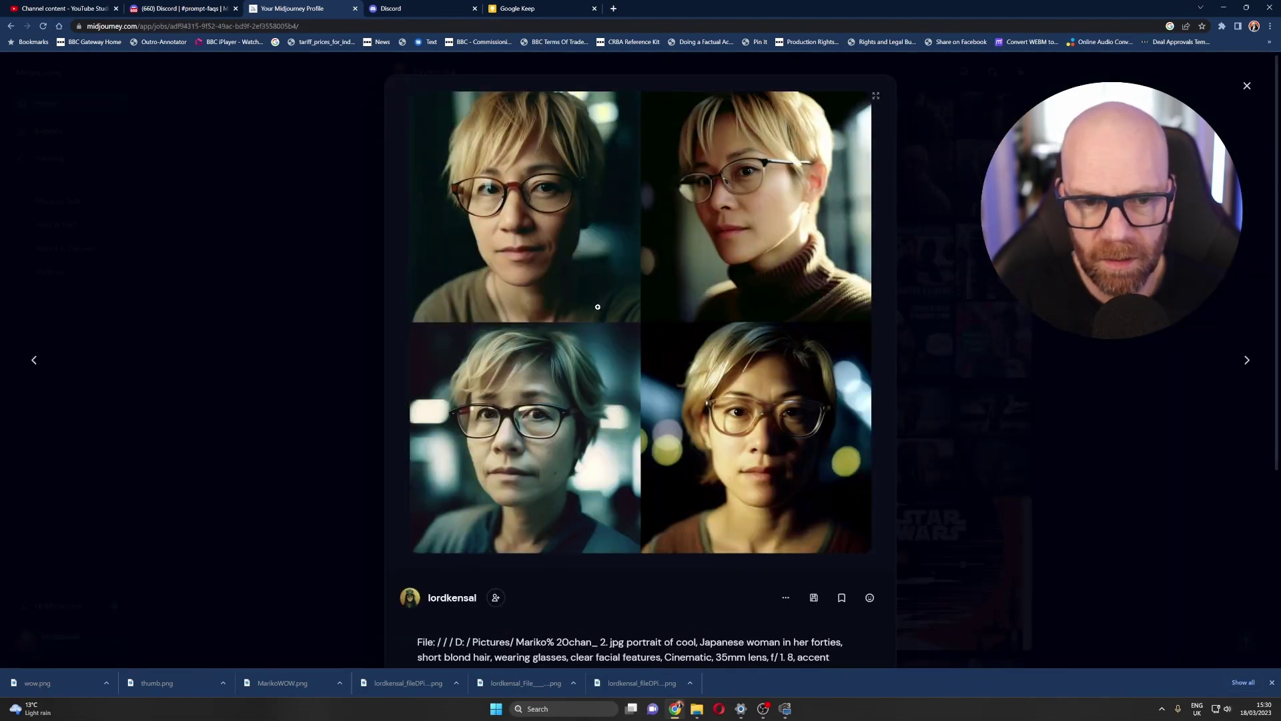
{"action": "scroll", "coordinate": [598, 304], "scroll_direction": "down", "scroll_amount": 2}
{"action": "scroll", "coordinate": [598, 302], "scroll_direction": "up", "scroll_amount": 2}
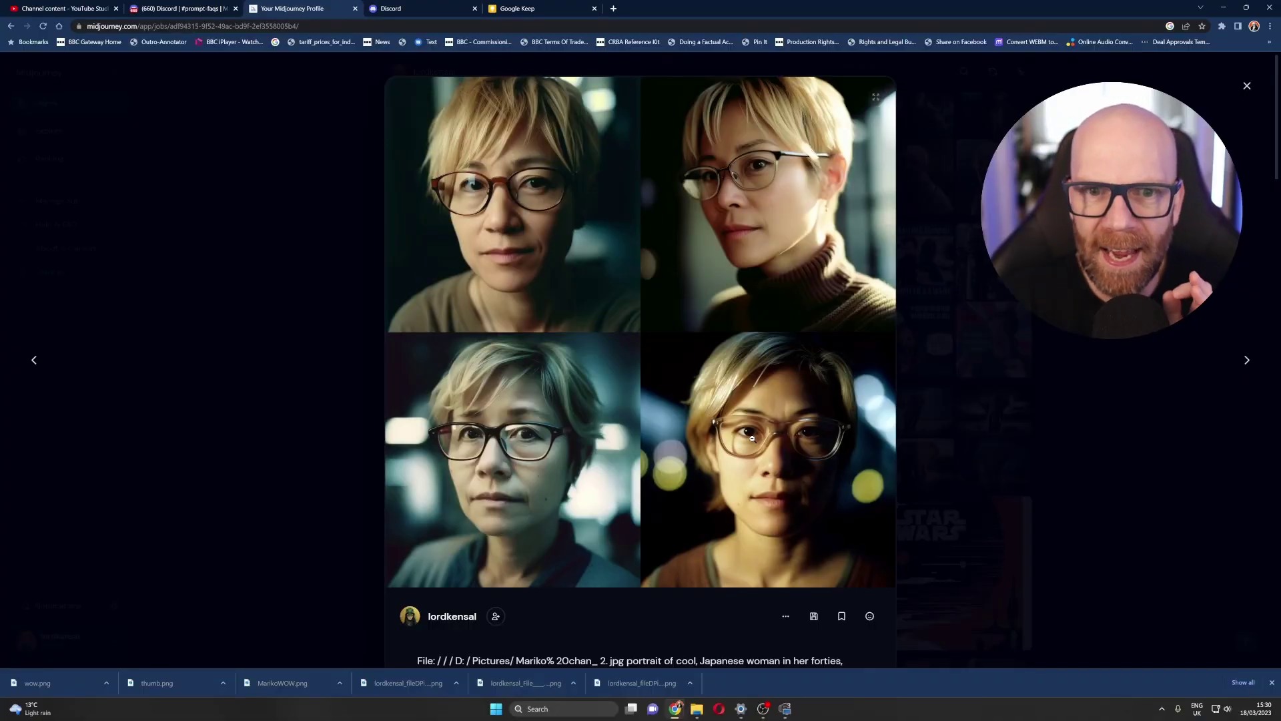
{"action": "left_click", "coordinate": [876, 97]}
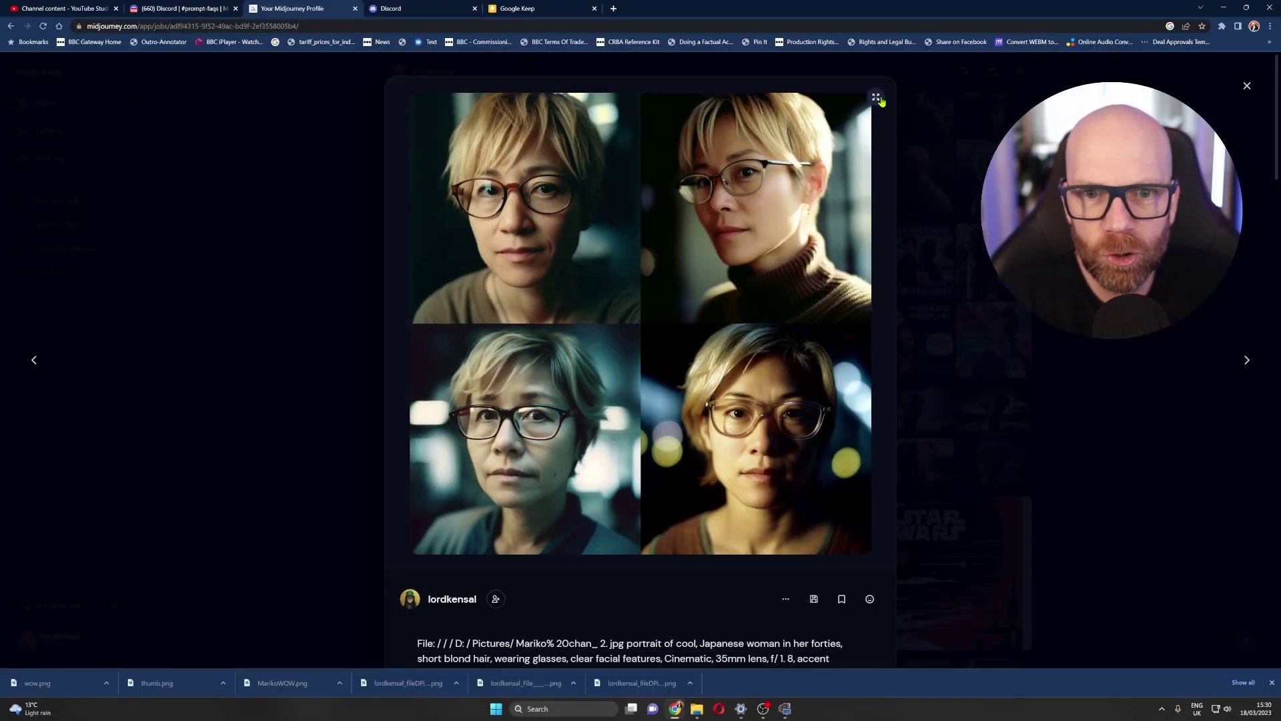
{"action": "left_click", "coordinate": [877, 98]}
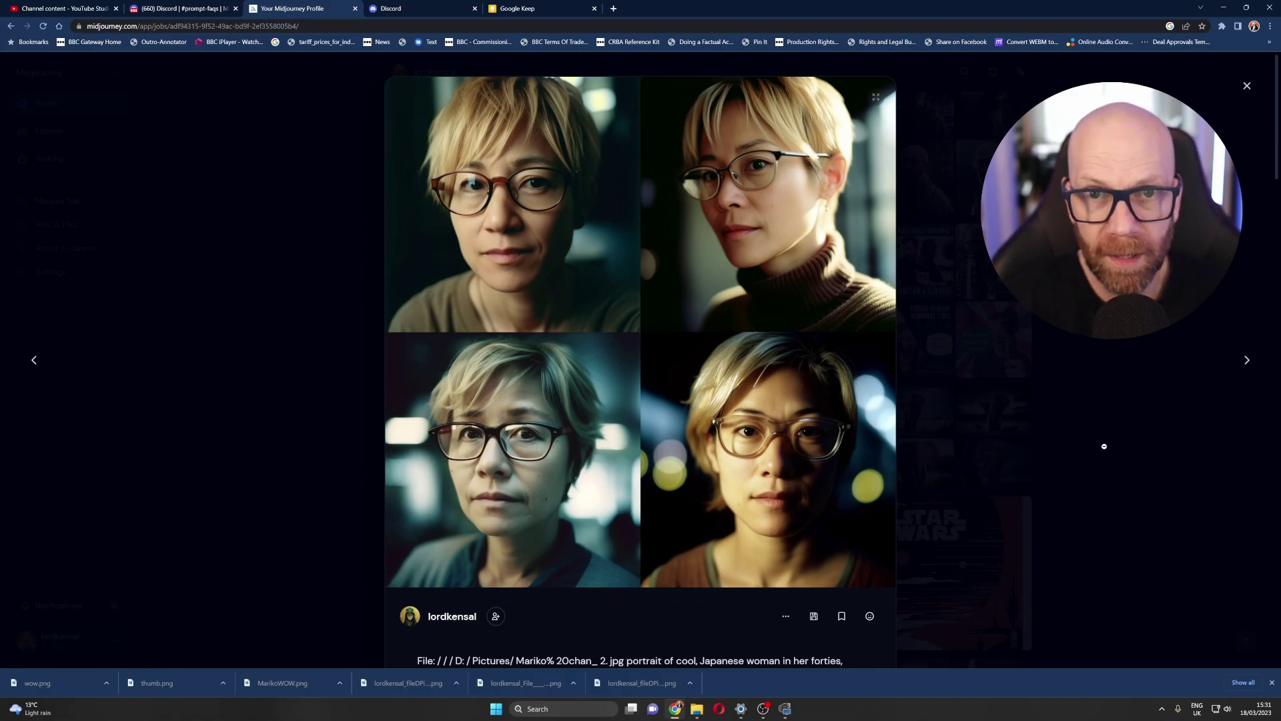
{"action": "left_click", "coordinate": [1060, 441]}
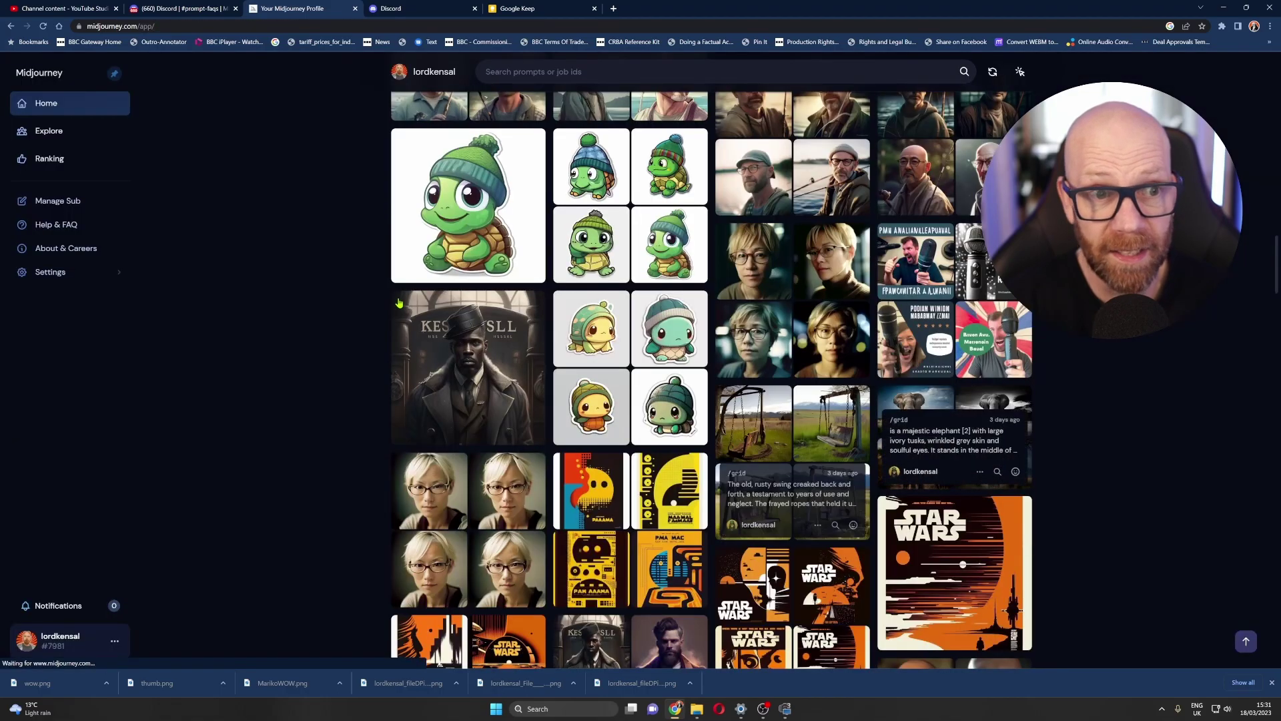
{"action": "left_click", "coordinate": [172, 8]}
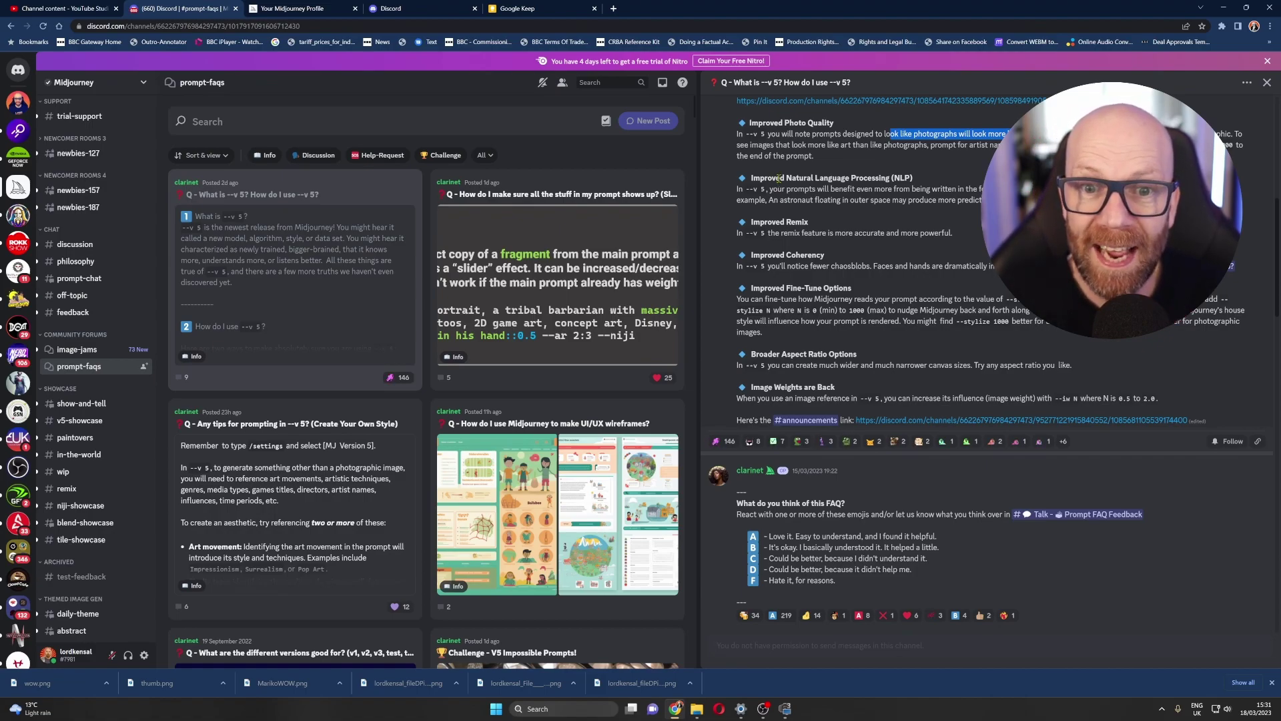
Highlight the natural-language prompting sentence, the astronaut example, and the improved Remix line
{"action": "left_click_drag", "start_coordinate": [772, 189], "coordinate": [988, 190]}
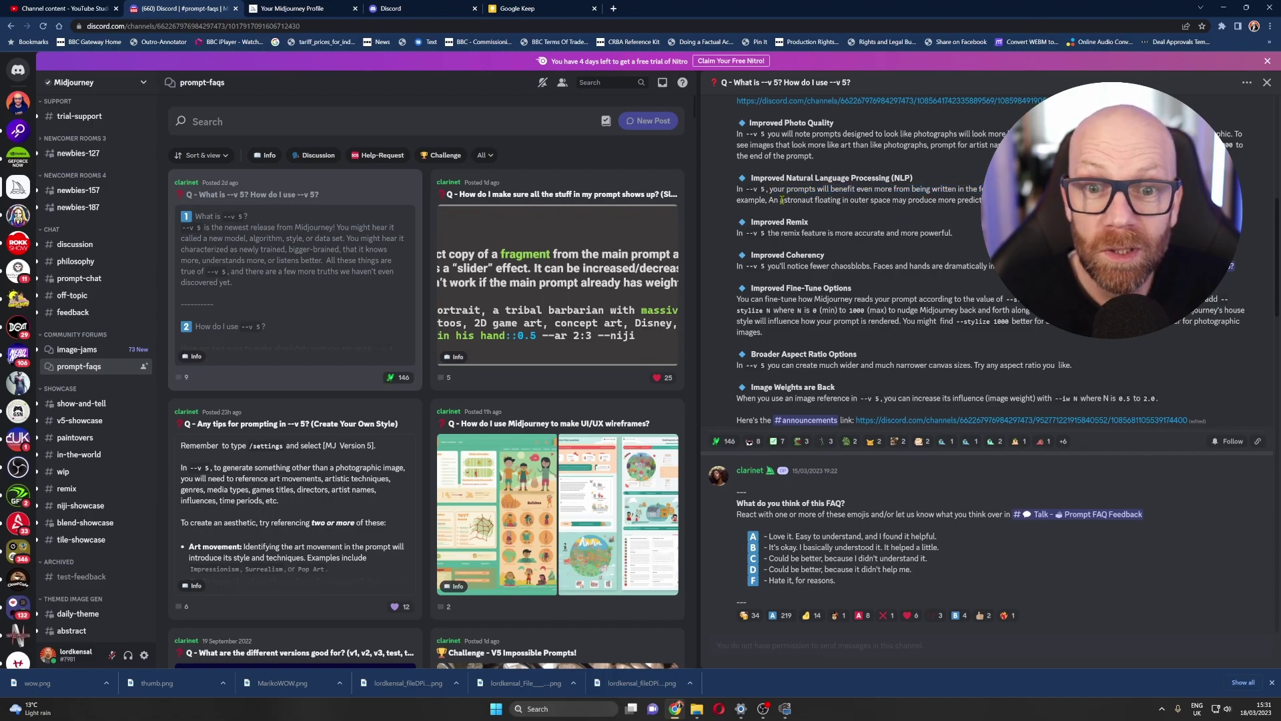
{"action": "left_click_drag", "start_coordinate": [770, 200], "coordinate": [984, 200]}
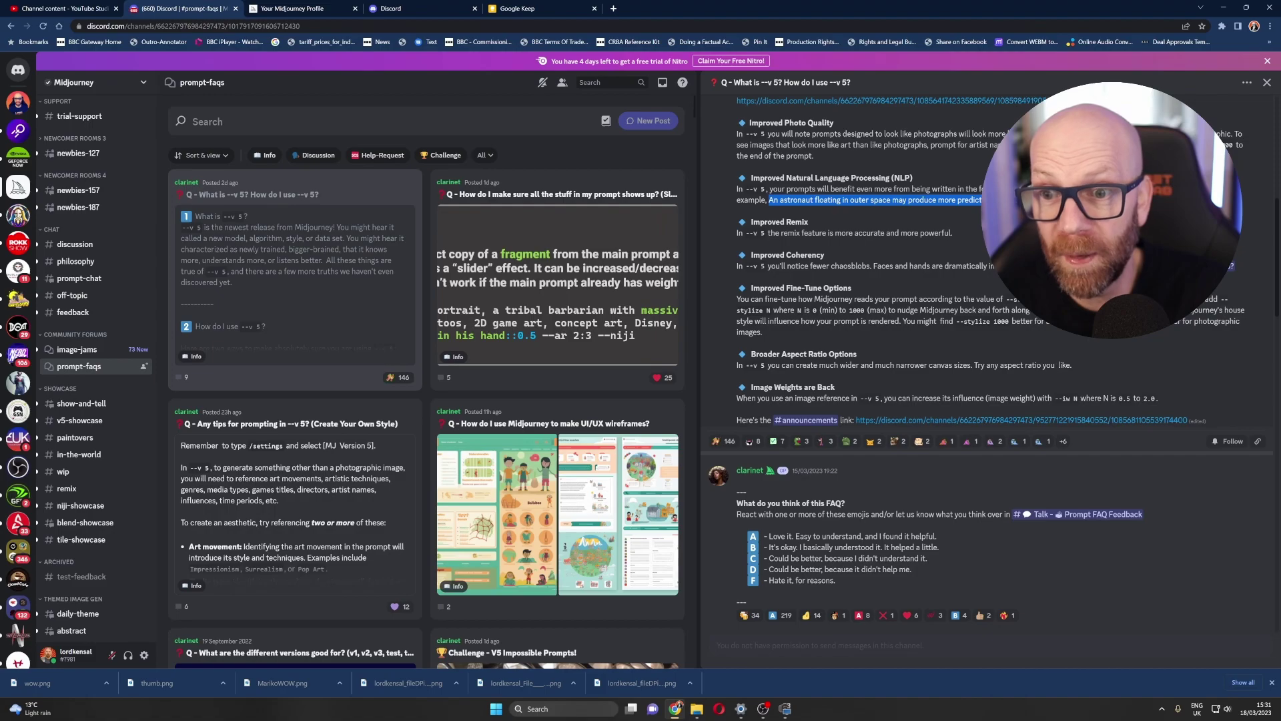
{"action": "left_click", "coordinate": [985, 200]}
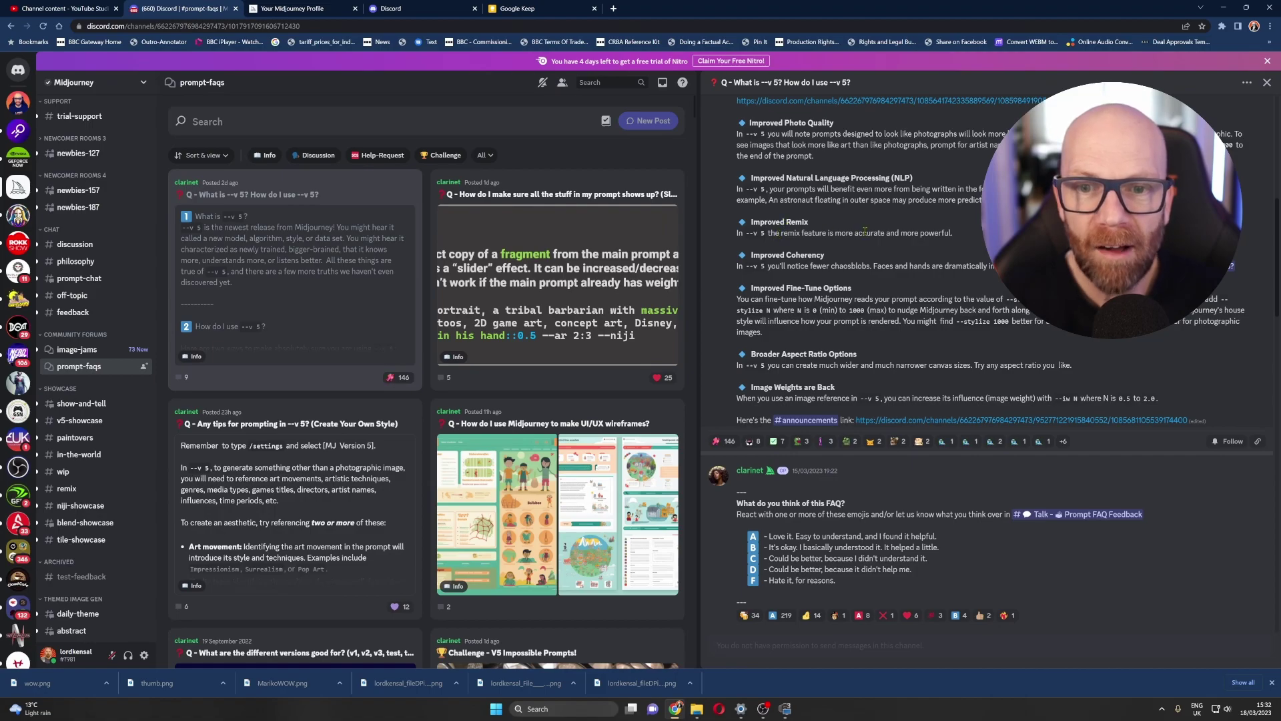
{"action": "left_click_drag", "start_coordinate": [847, 233], "coordinate": [952, 232]}
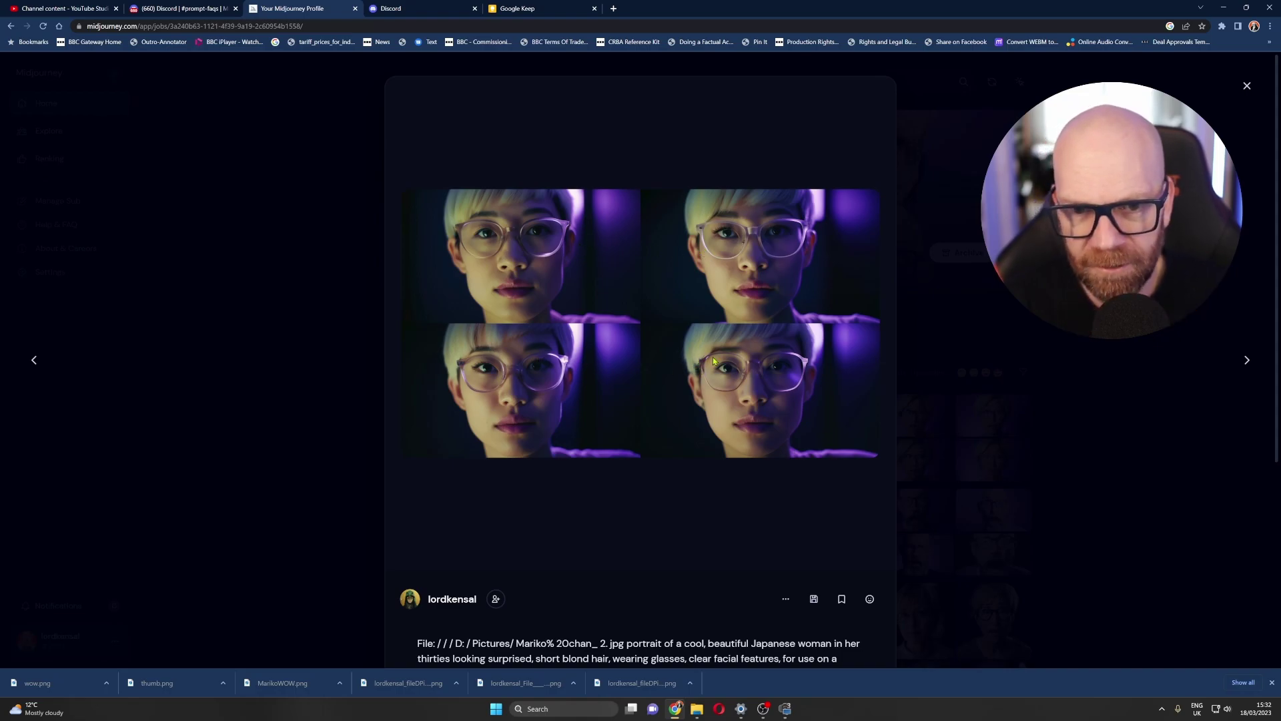
Close the portrait view and go to your server's ai-art channel message box
{"action": "key", "text": "Escape"}
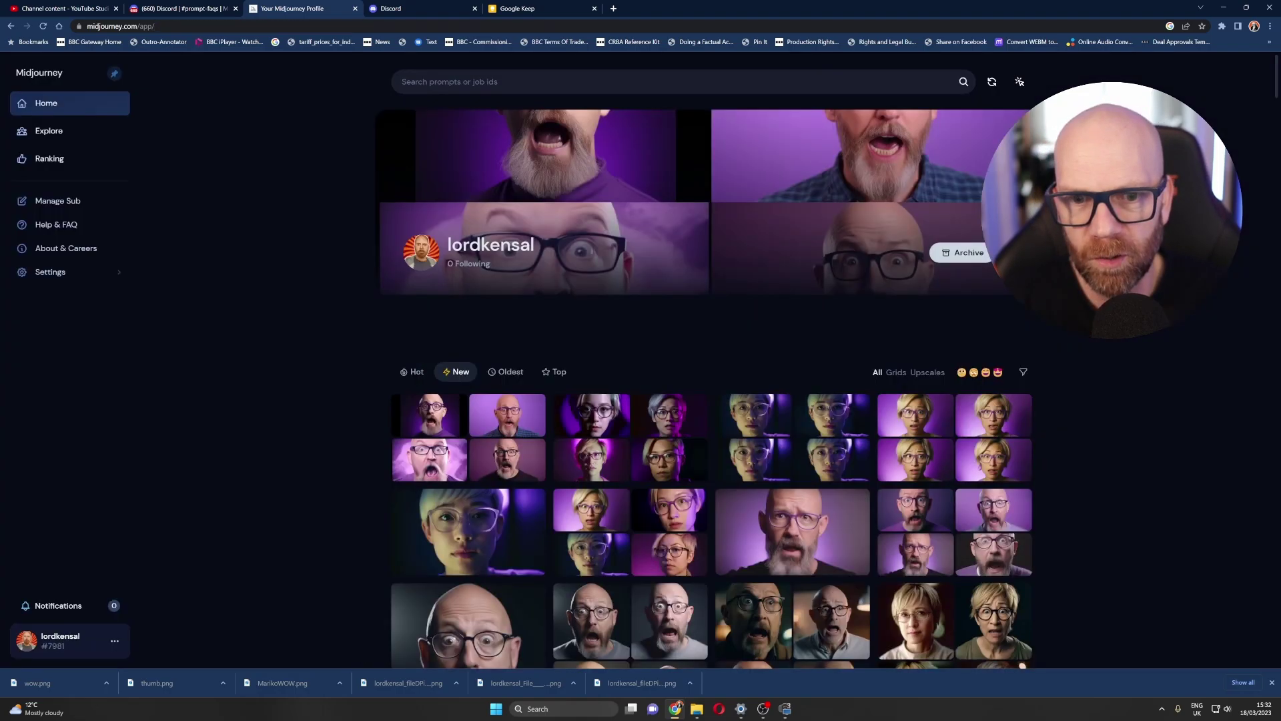
{"action": "left_click", "coordinate": [409, 8]}
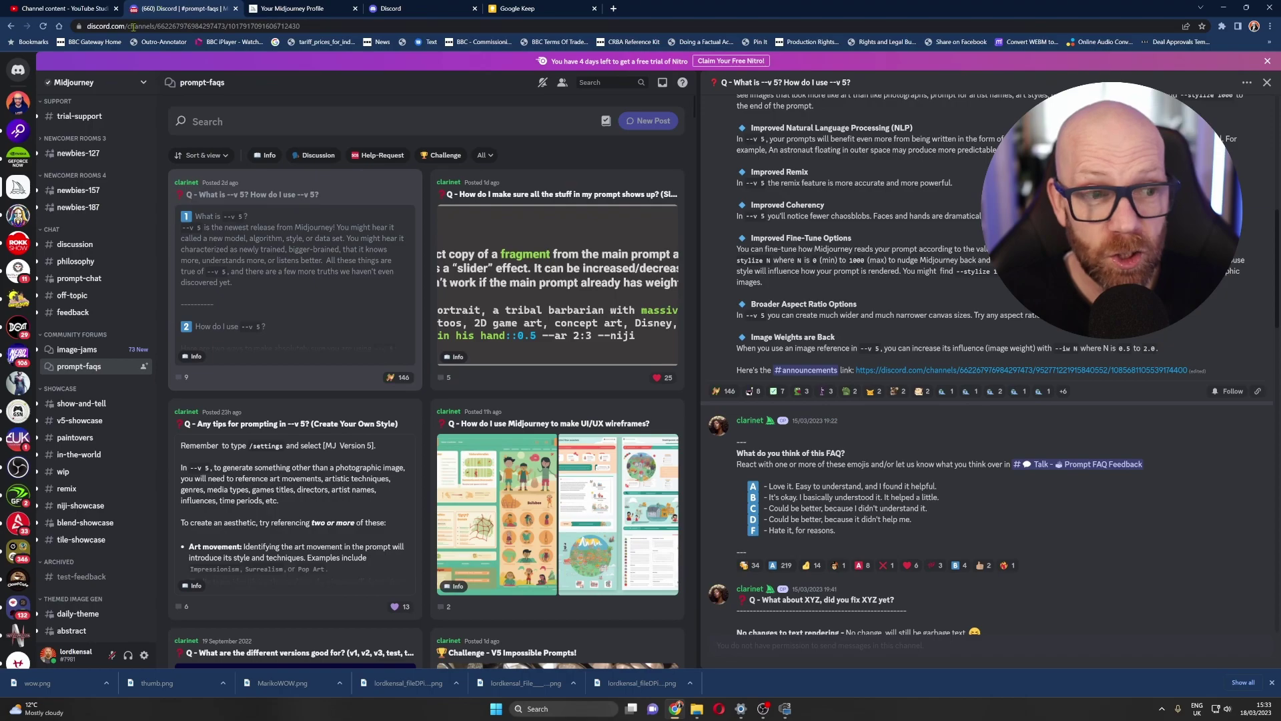
{"action": "left_click", "coordinate": [18, 102]}
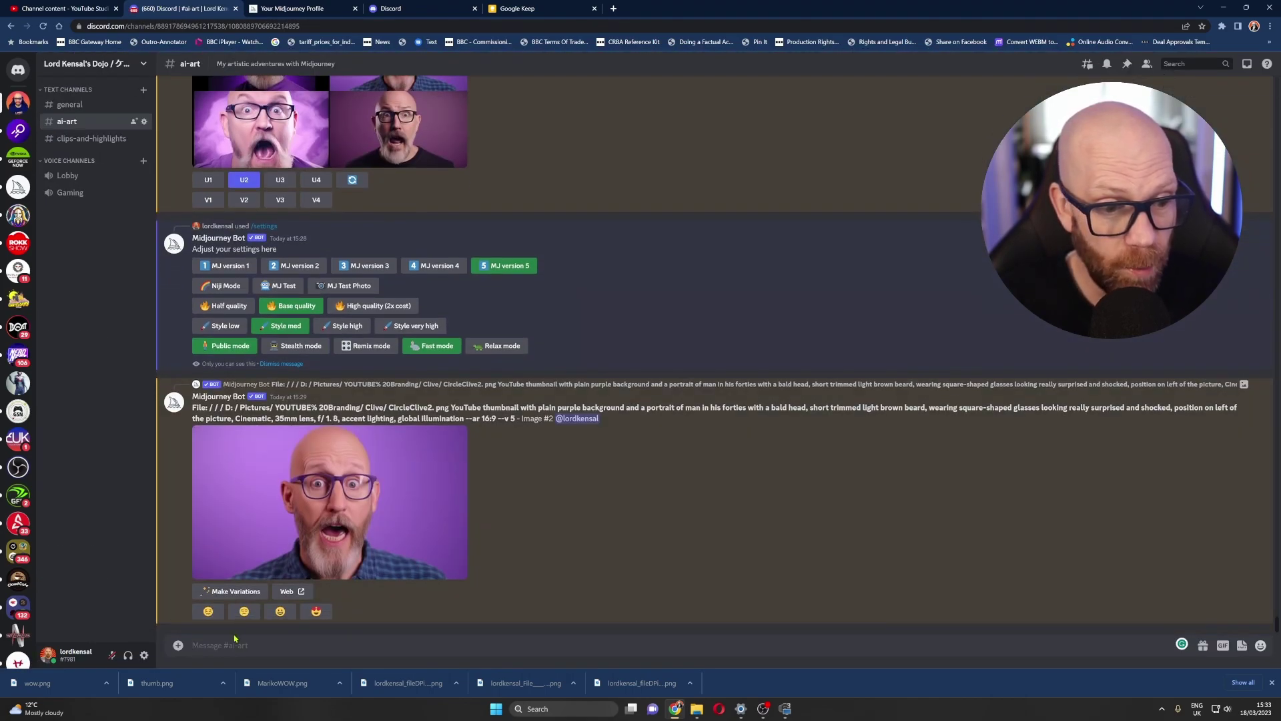
{"action": "left_click", "coordinate": [223, 647]}
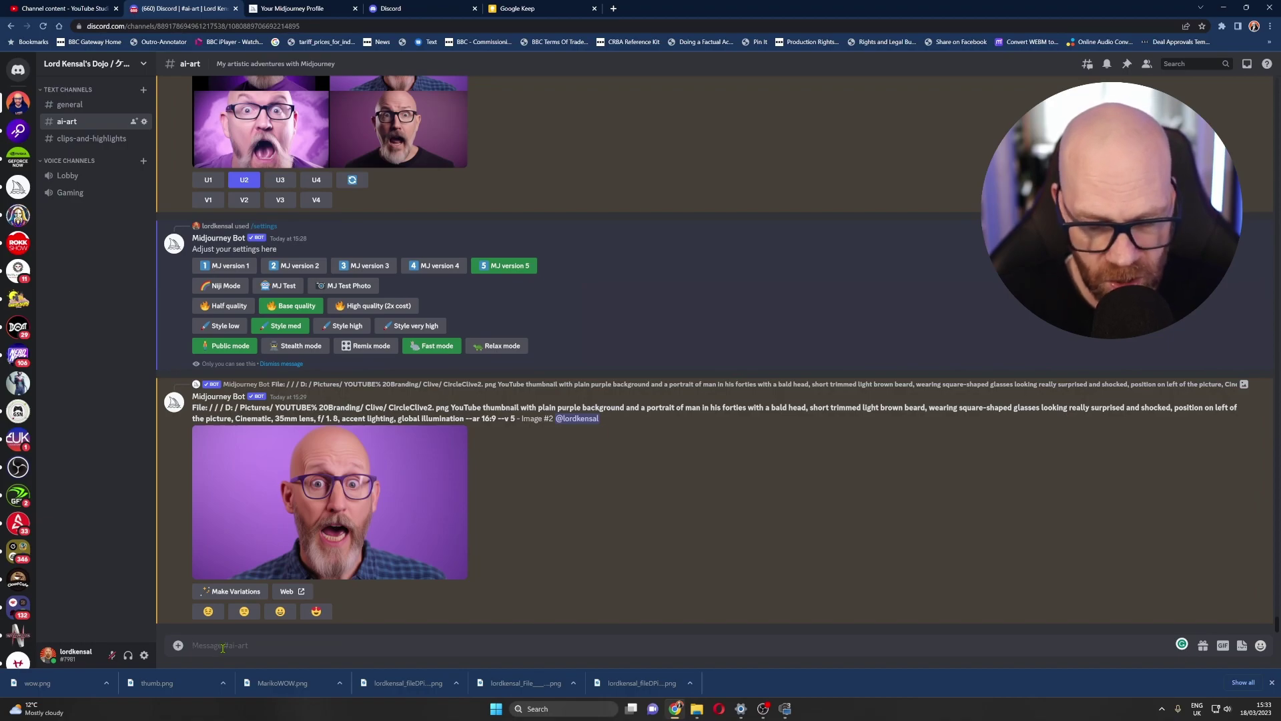
Run /imagine with a prompt of just the creator's channel name
{"action": "type", "text": "/imagine"}
{"action": "key", "text": "Tab"}
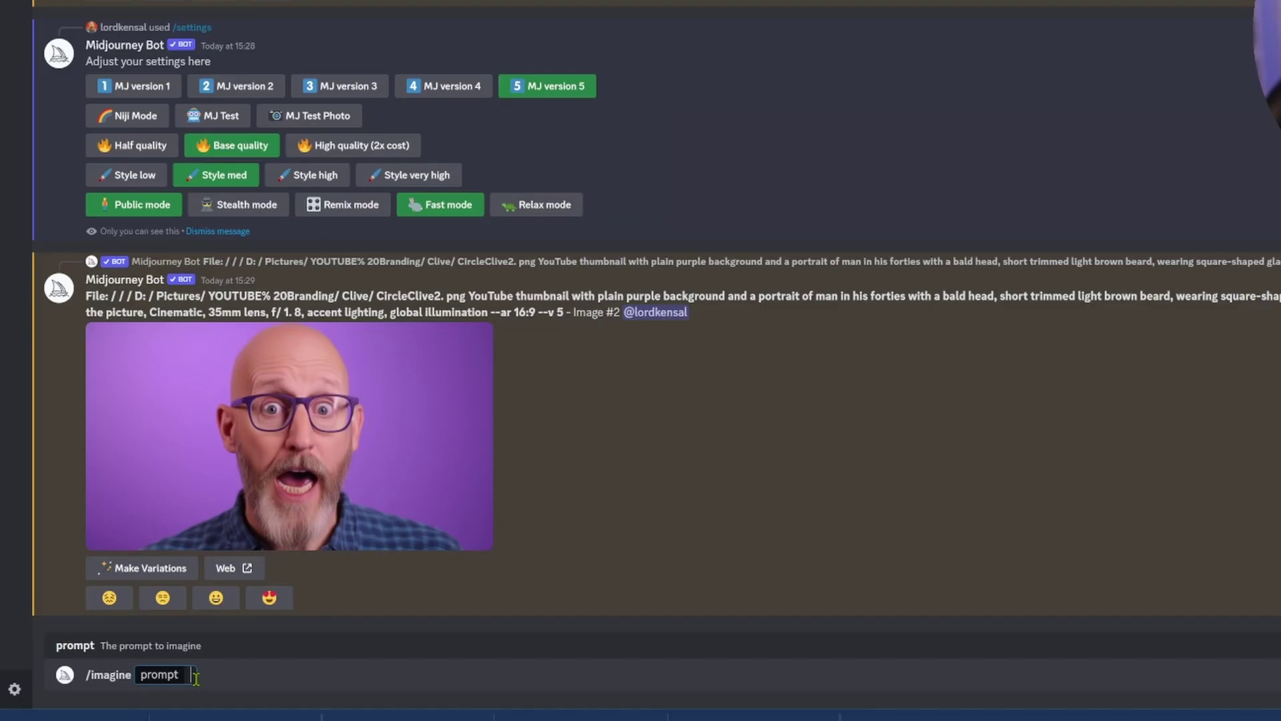
{"action": "type", "text": "LOrd Kensal"}
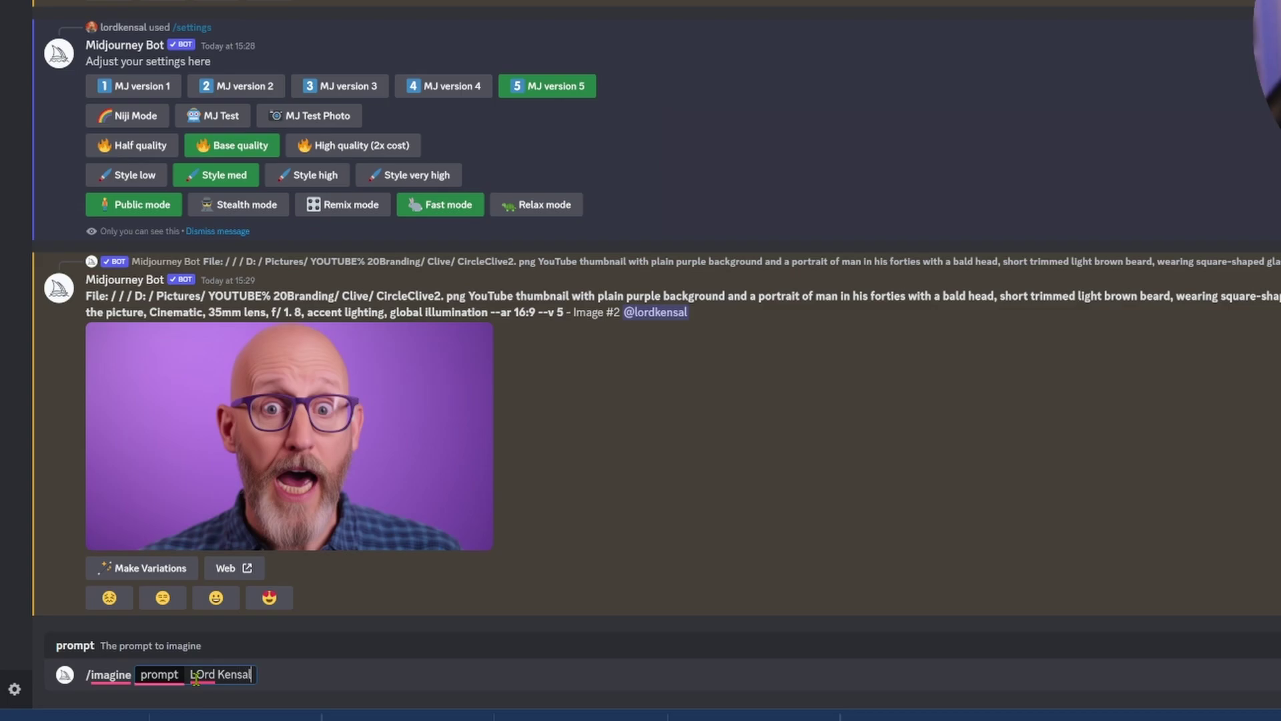
{"action": "key", "text": "Return"}
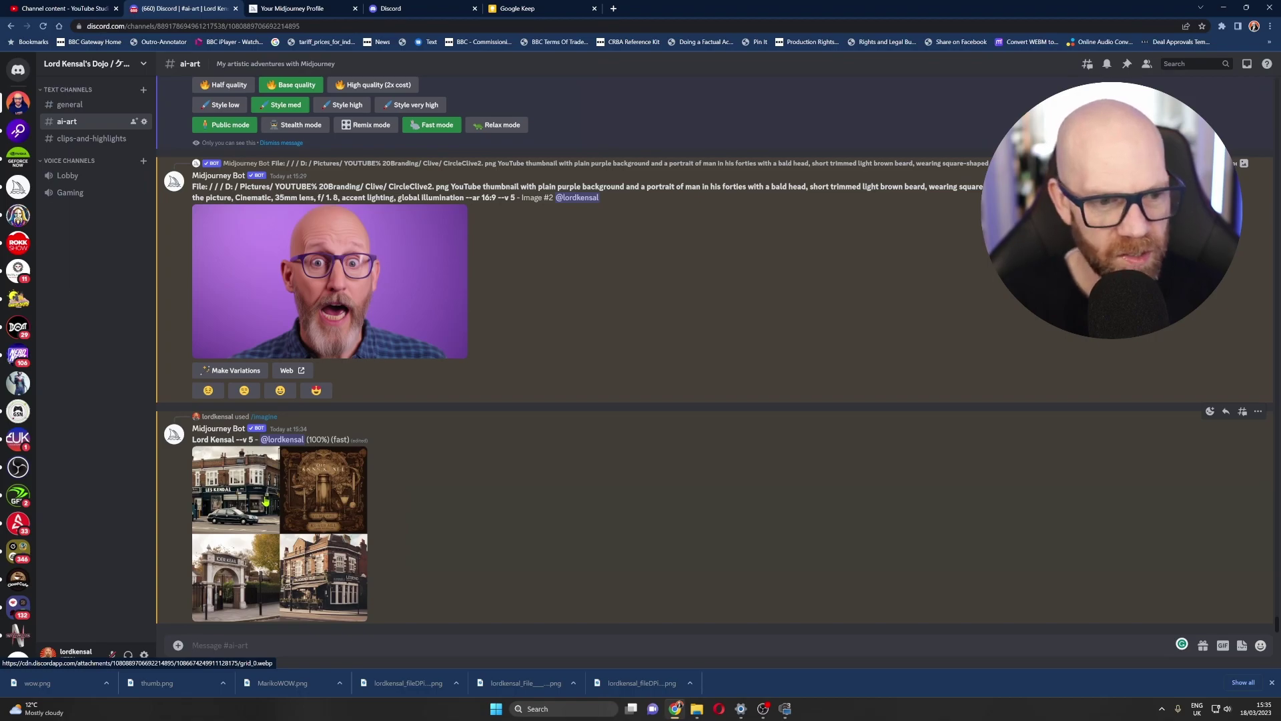
Enlarge the new pub grid and open it in the browser as grid_0.webp
{"action": "left_click", "coordinate": [265, 501]}
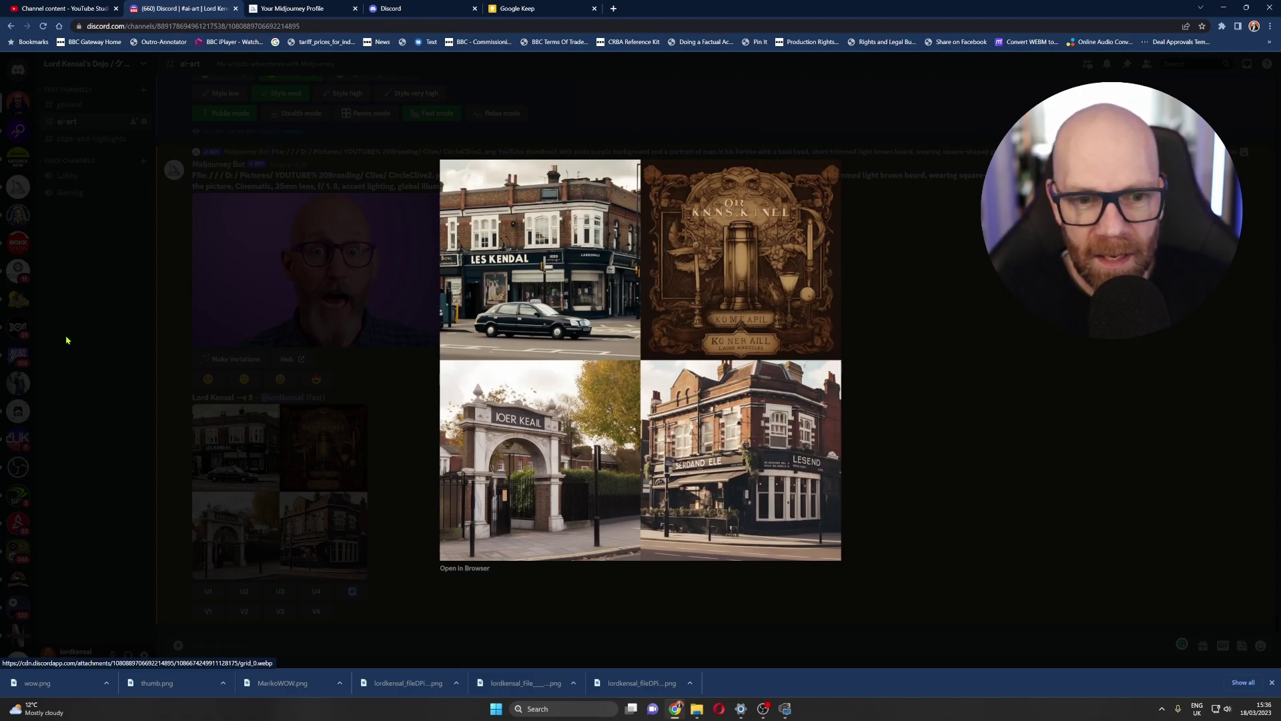
{"action": "left_click", "coordinate": [480, 569]}
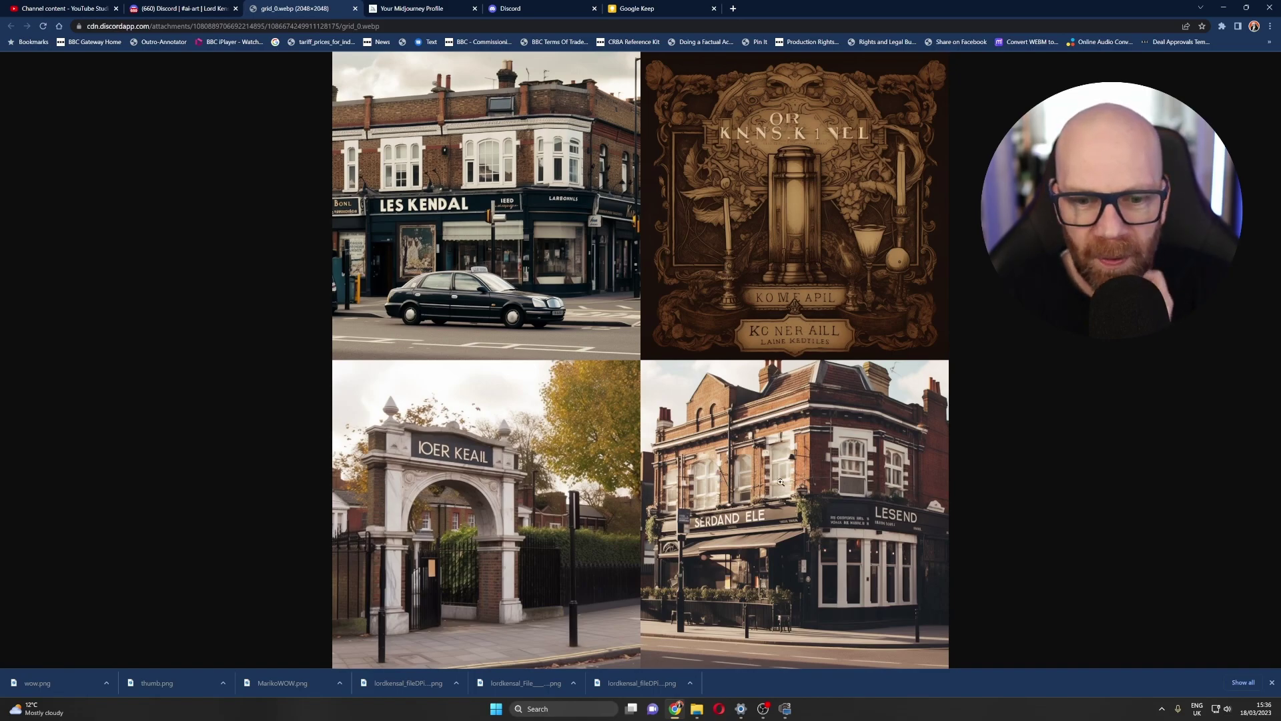
View the pub grid image at full resolution, then close that image tab
{"action": "left_click", "coordinate": [732, 480]}
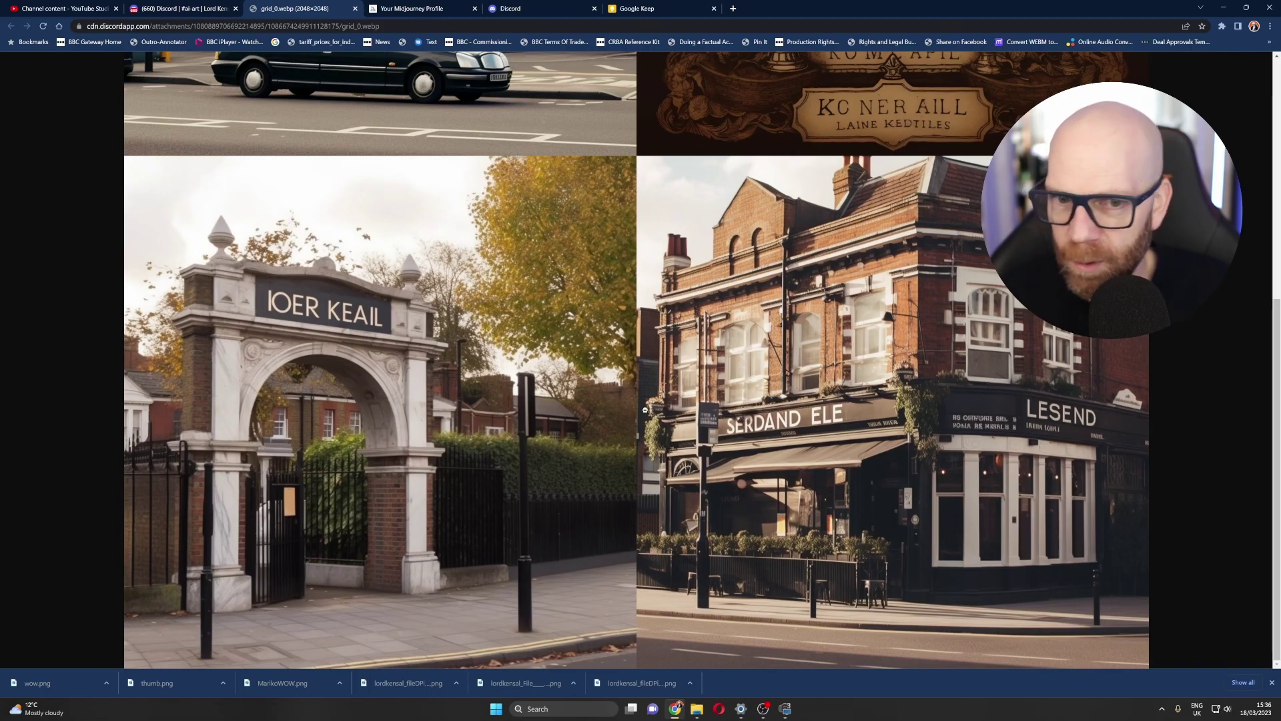
{"action": "scroll", "coordinate": [652, 415], "scroll_direction": "up", "scroll_amount": 4}
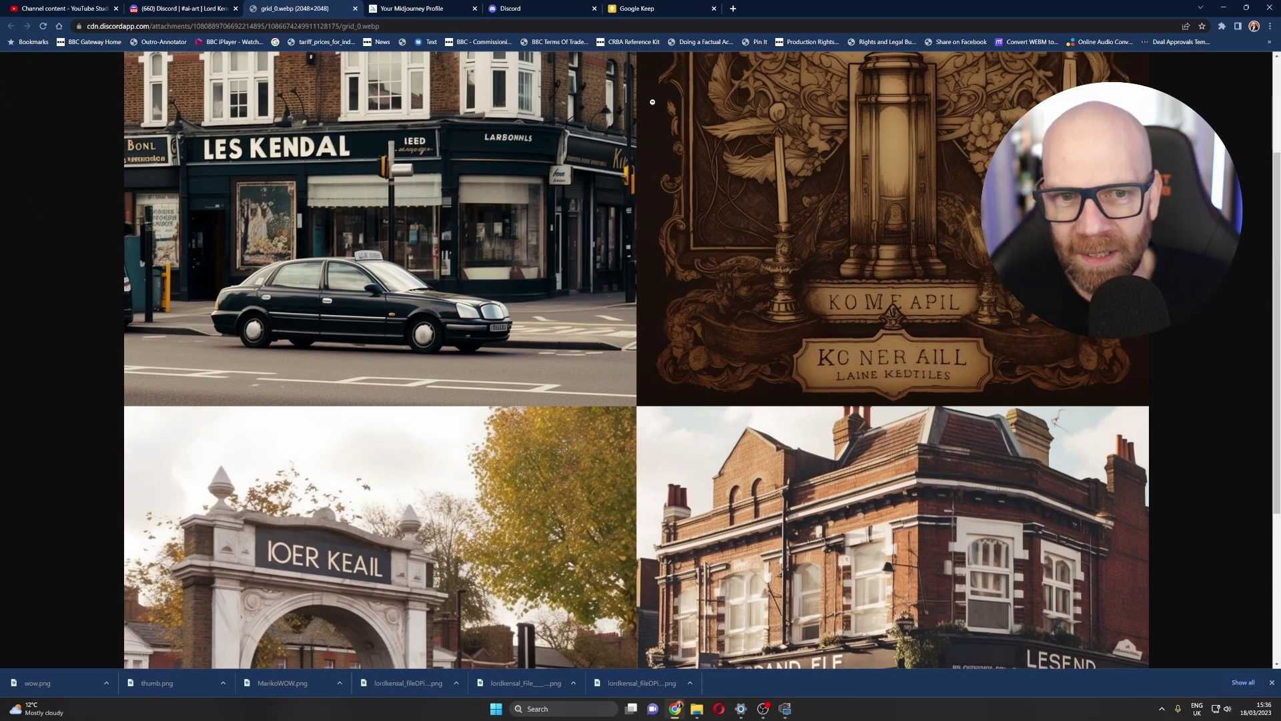
{"action": "middle_click", "coordinate": [263, 11]}
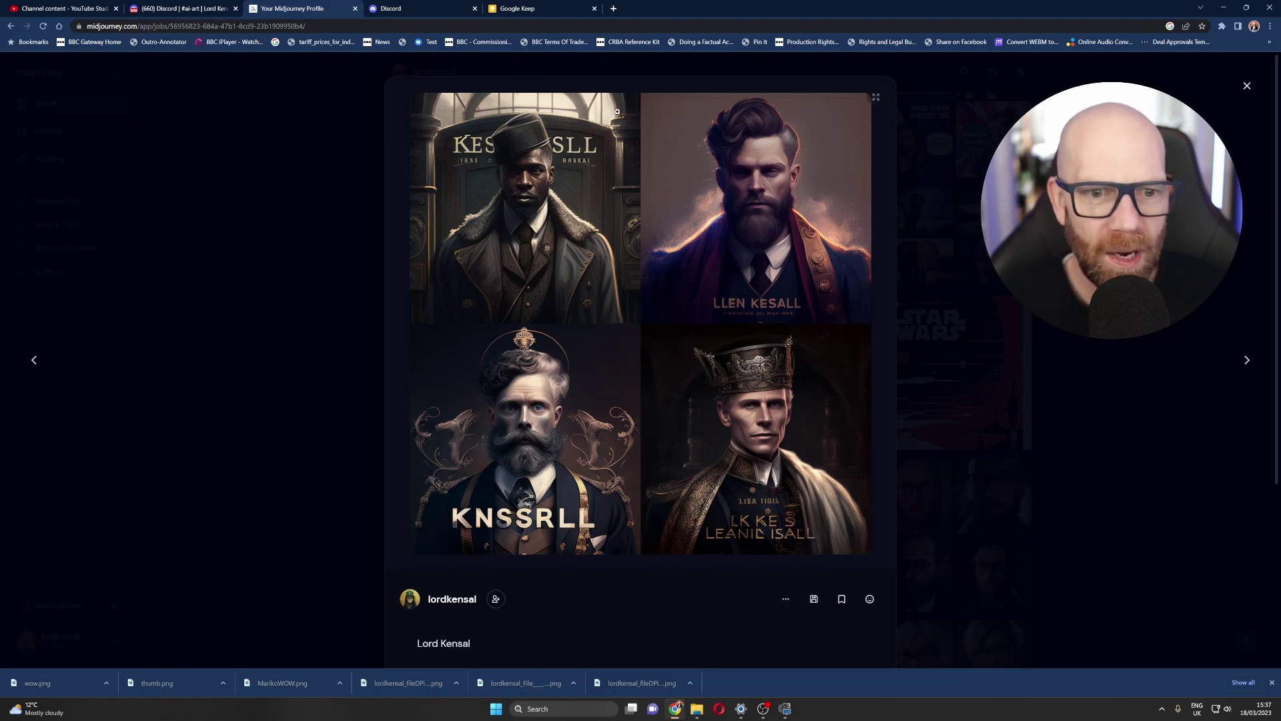
Close the Midjourney profile tab and return to Discord's ai-art channel with the pub grid enlarged
{"action": "left_click", "coordinate": [550, 192]}
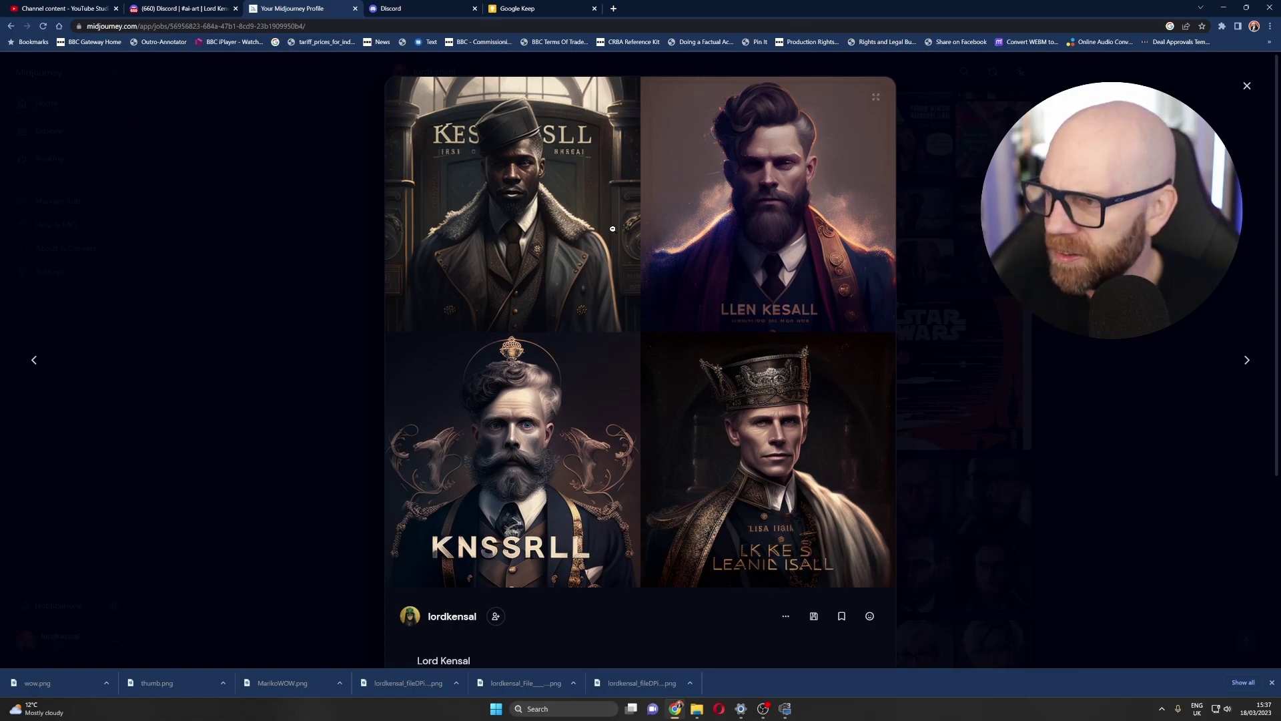
{"action": "left_click", "coordinate": [355, 8]}
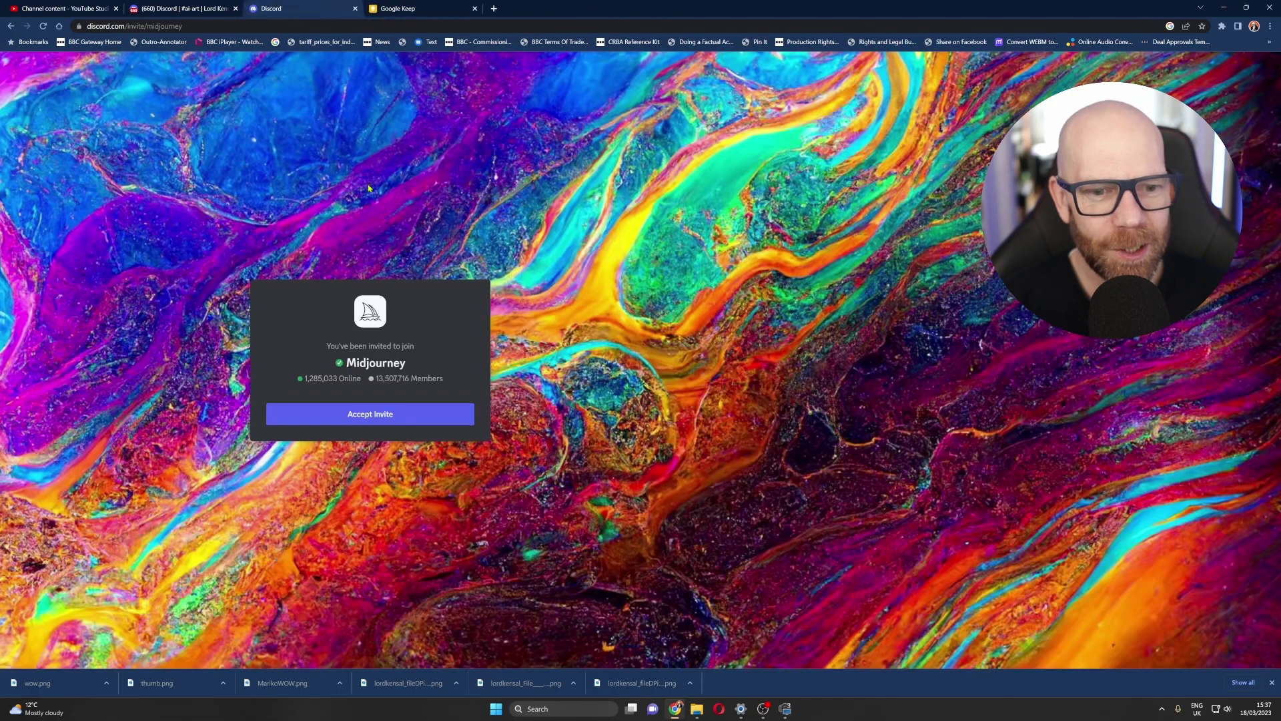
{"action": "left_click", "coordinate": [173, 9]}
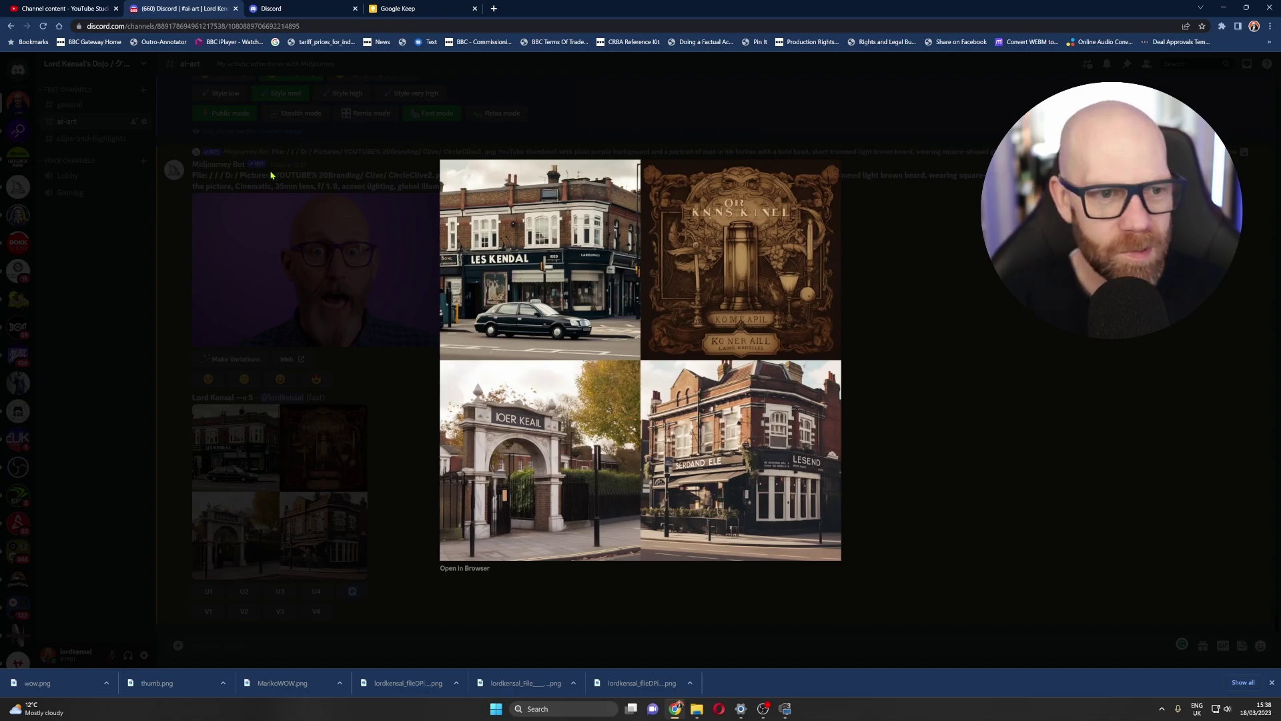
Close the pub grid preview and read the 'What is --v 5?' FAQ, highlighting the --stylize parameter
{"action": "left_click", "coordinate": [1050, 340]}
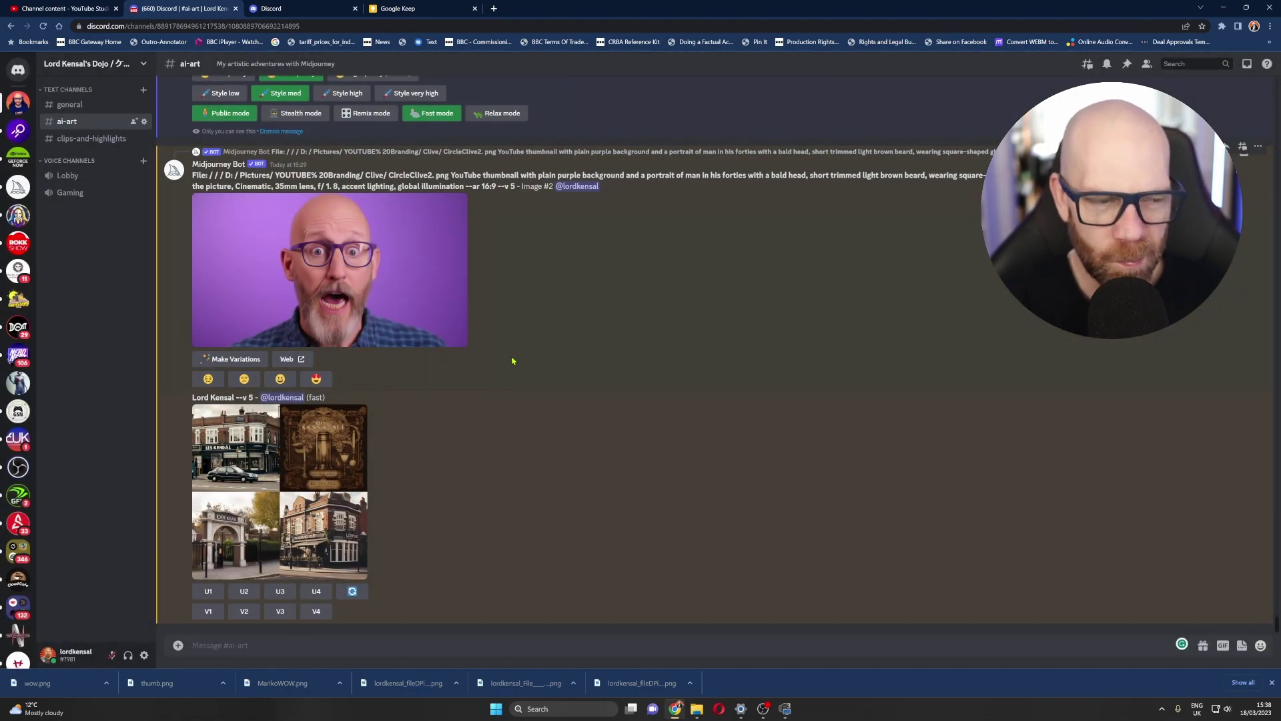
{"action": "left_click", "coordinate": [18, 187]}
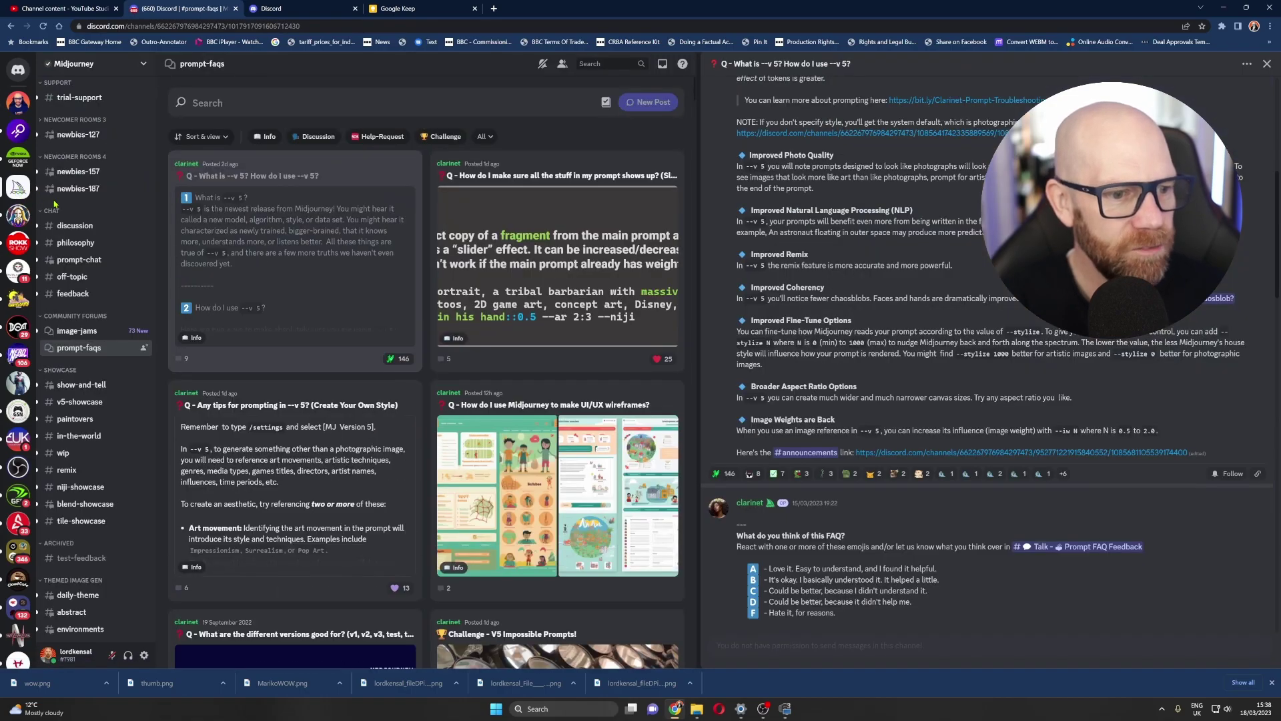
{"action": "scroll", "coordinate": [766, 319], "scroll_direction": "down", "scroll_amount": 3}
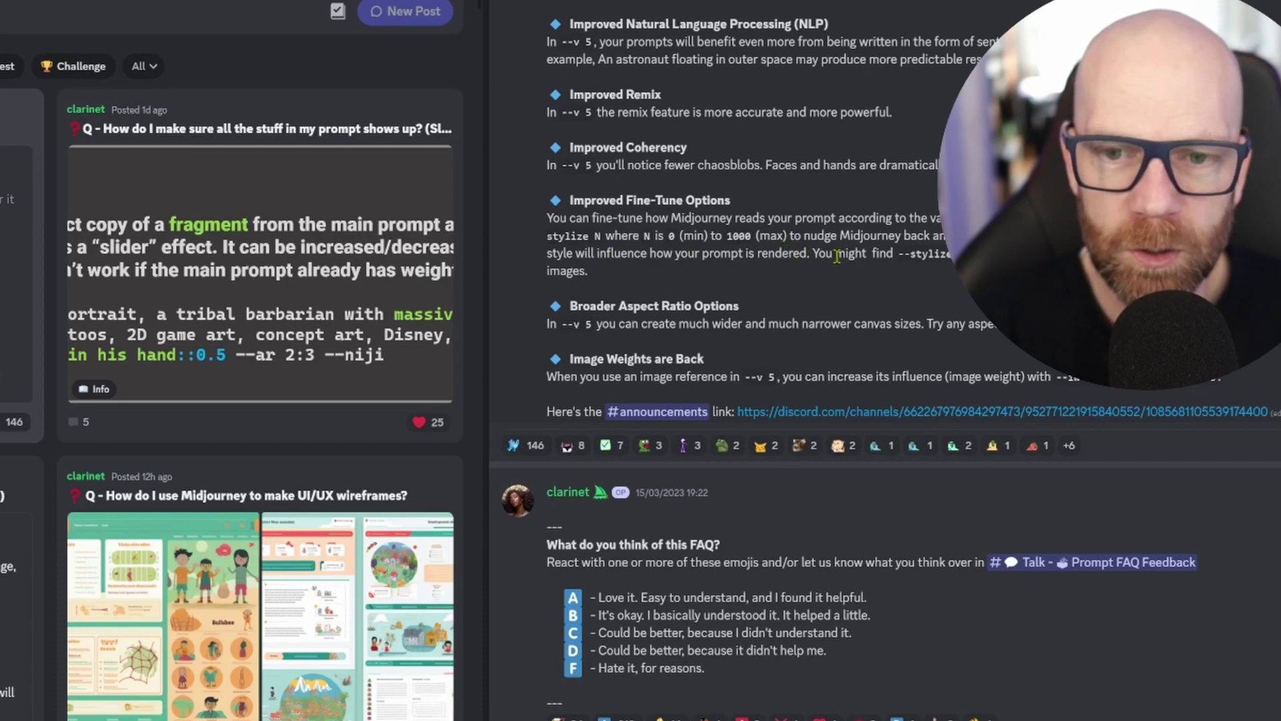
{"action": "left_click_drag", "start_coordinate": [896, 255], "coordinate": [954, 255]}
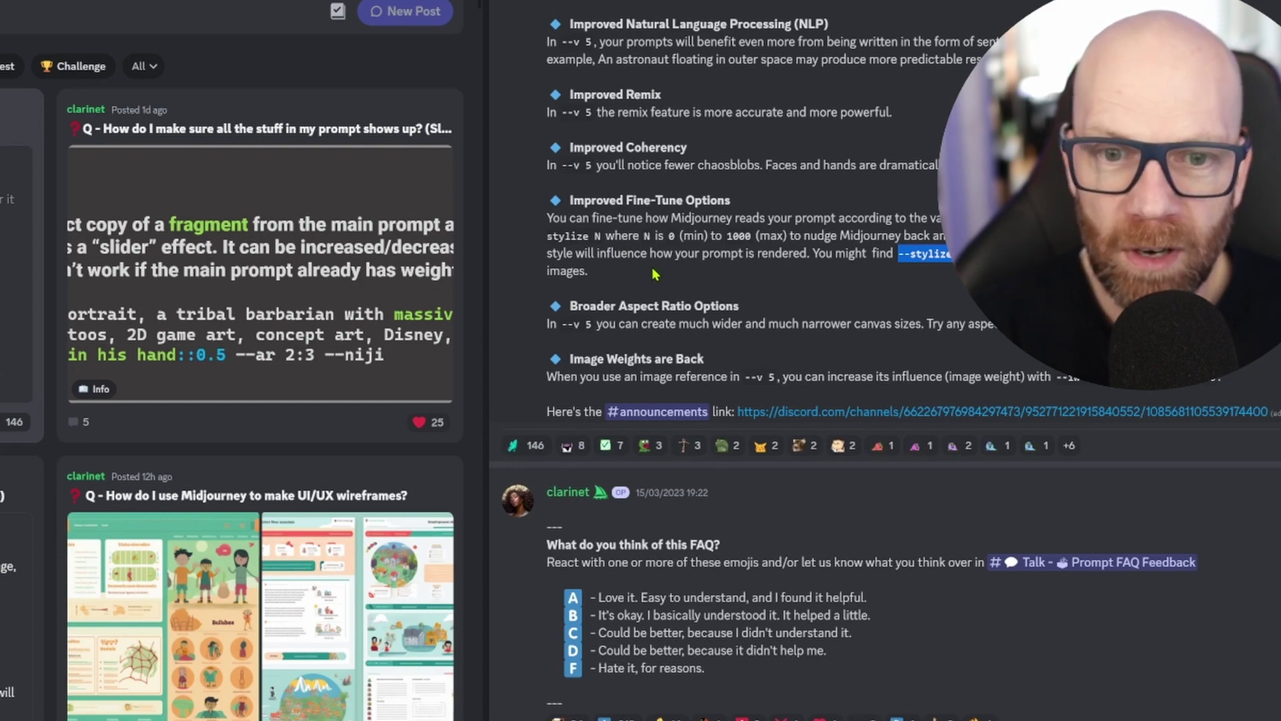
{"action": "left_click", "coordinate": [928, 279]}
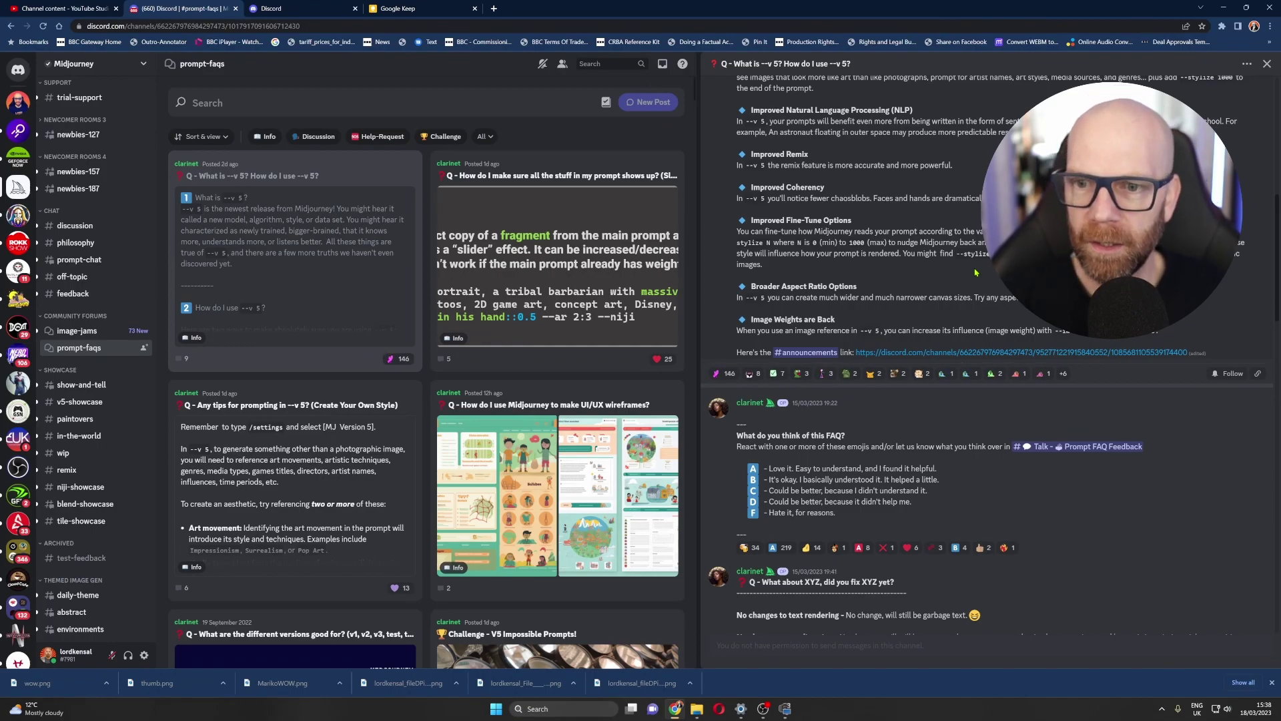
{"action": "scroll", "coordinate": [822, 190], "scroll_direction": "down", "scroll_amount": 3}
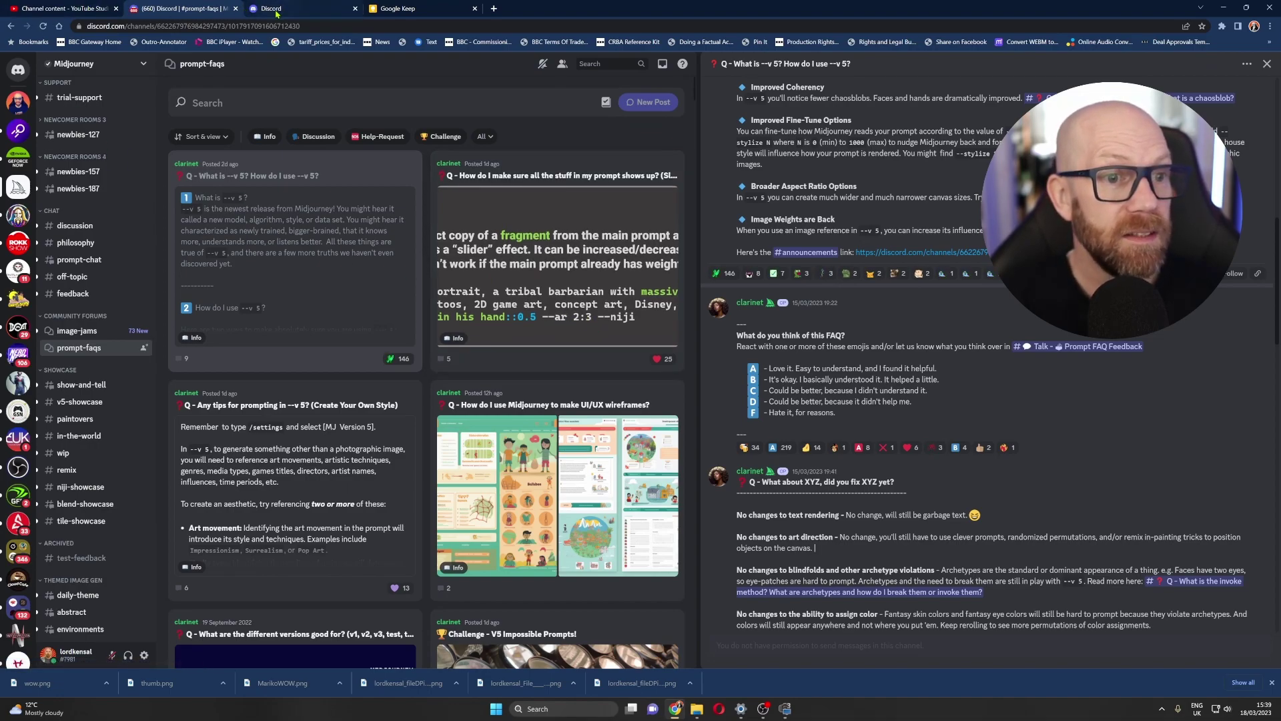
Reopen the Midjourney profile tab and leave the job details for the home gallery
{"action": "key", "text": "ctrl+shift+t"}
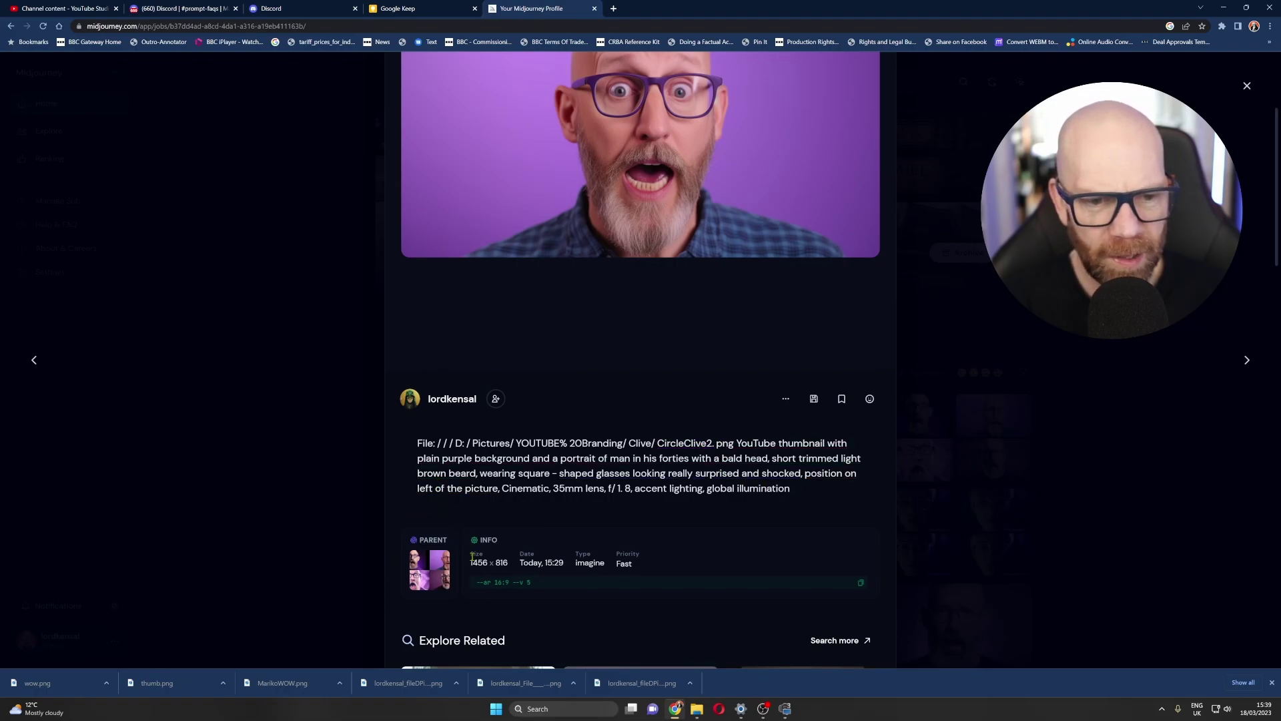
{"action": "scroll", "coordinate": [579, 332], "scroll_direction": "up", "scroll_amount": 2}
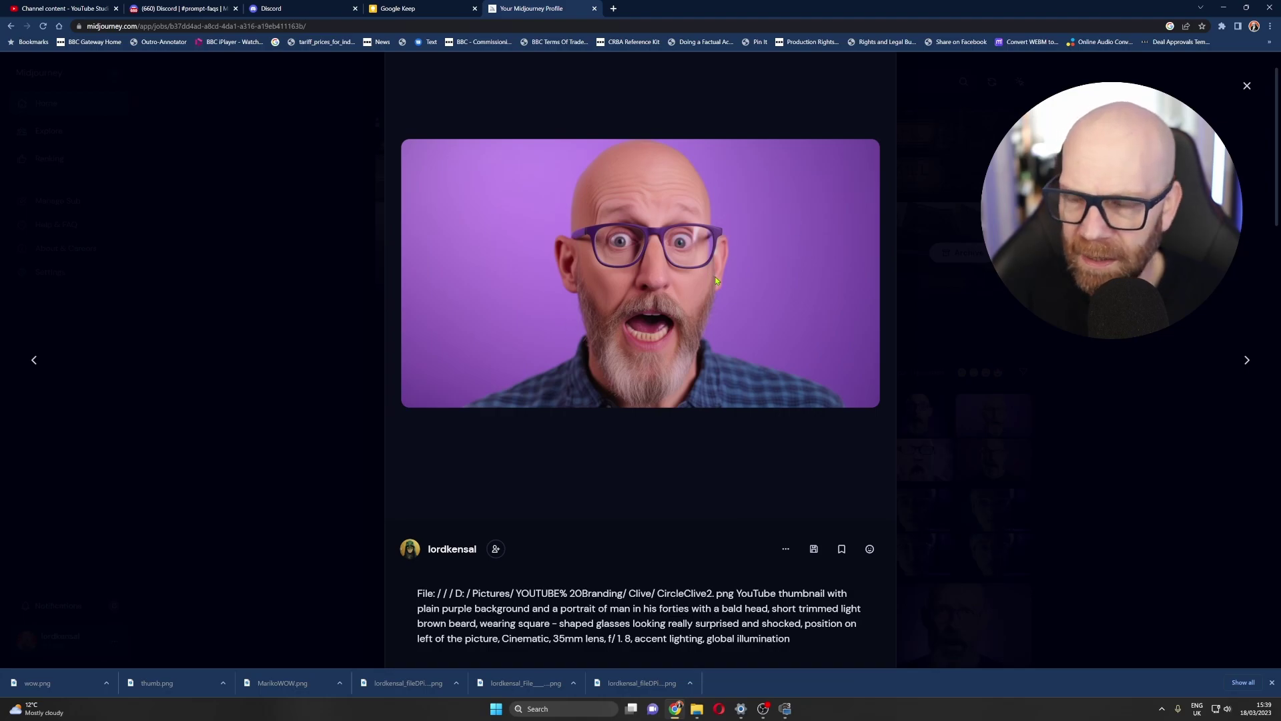
{"action": "left_click", "coordinate": [1110, 442]}
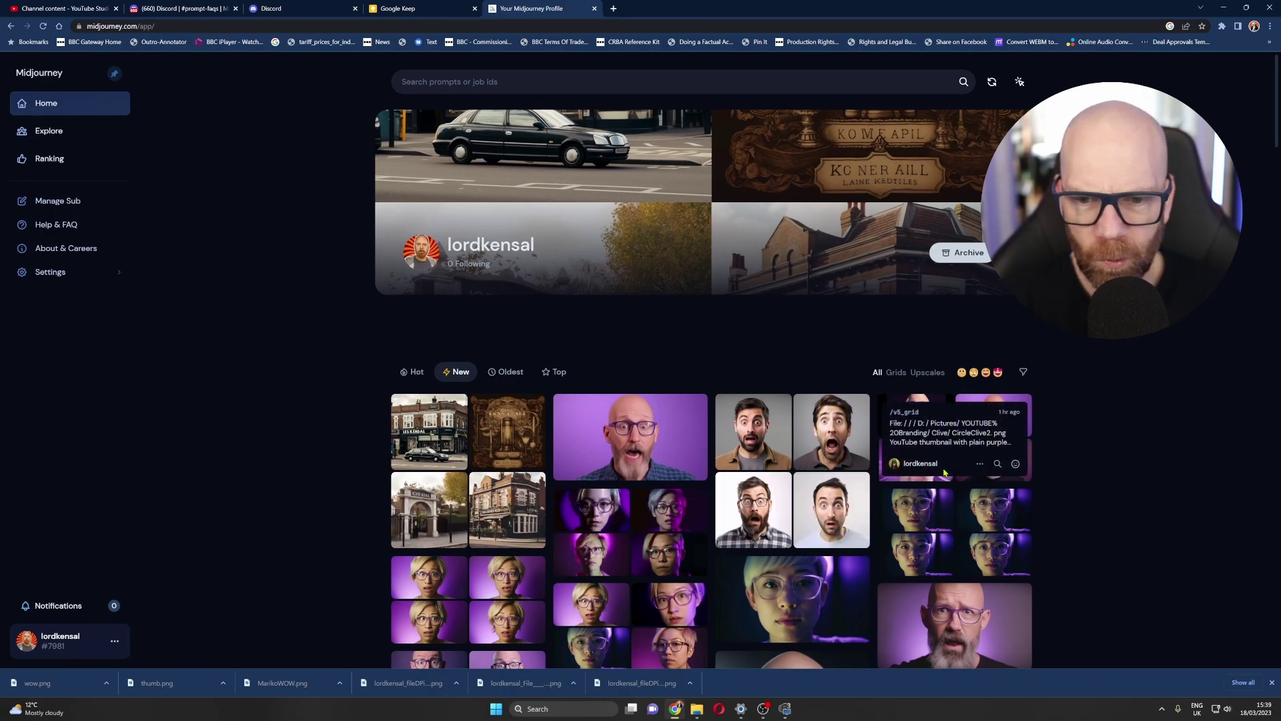
Read the Discord --v 5 FAQ, highlighting the sentence about wider and narrower canvas sizes
{"action": "key", "text": "ctrl+2"}
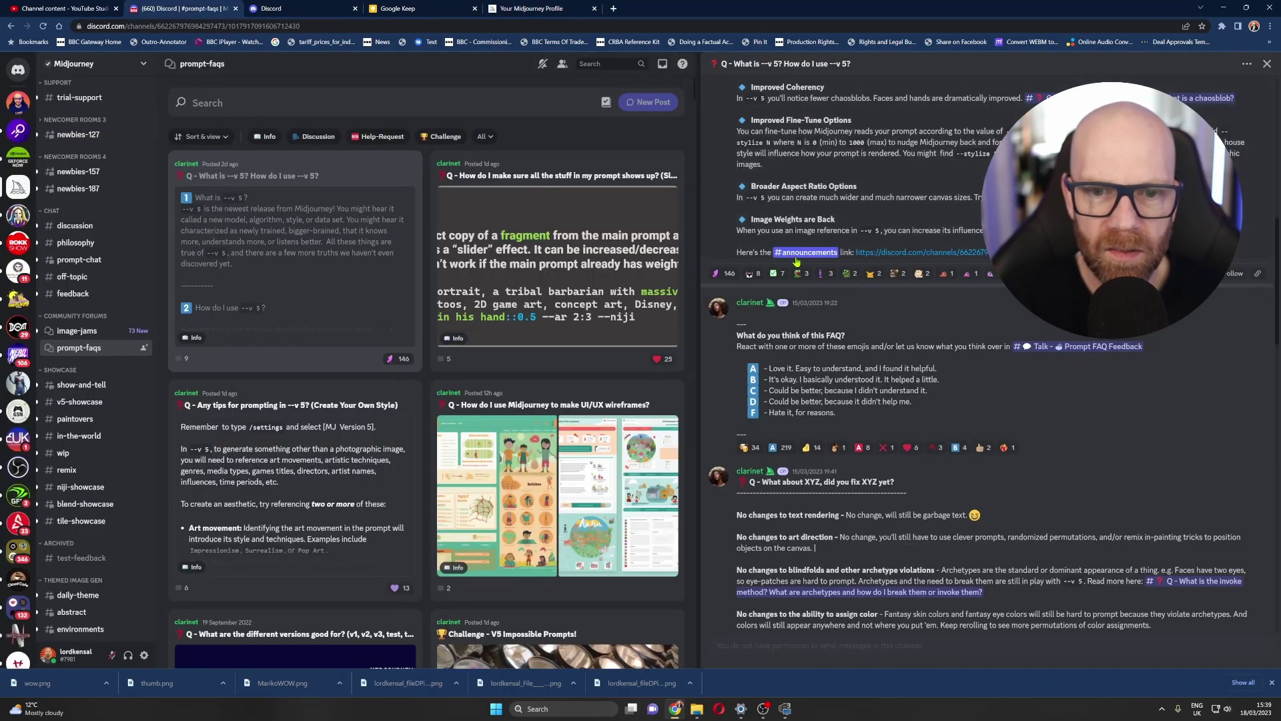
{"action": "scroll", "coordinate": [810, 257], "scroll_direction": "up", "scroll_amount": 3}
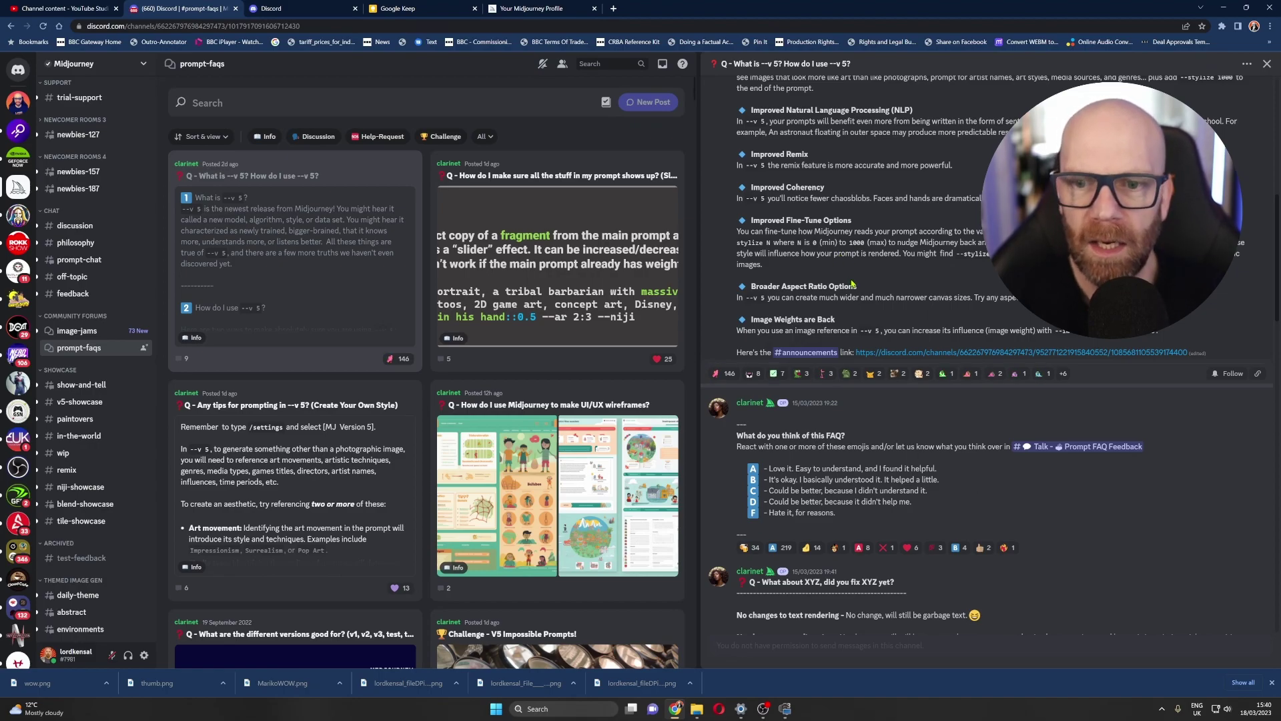
{"action": "scroll", "coordinate": [805, 244], "scroll_direction": "down", "scroll_amount": 1}
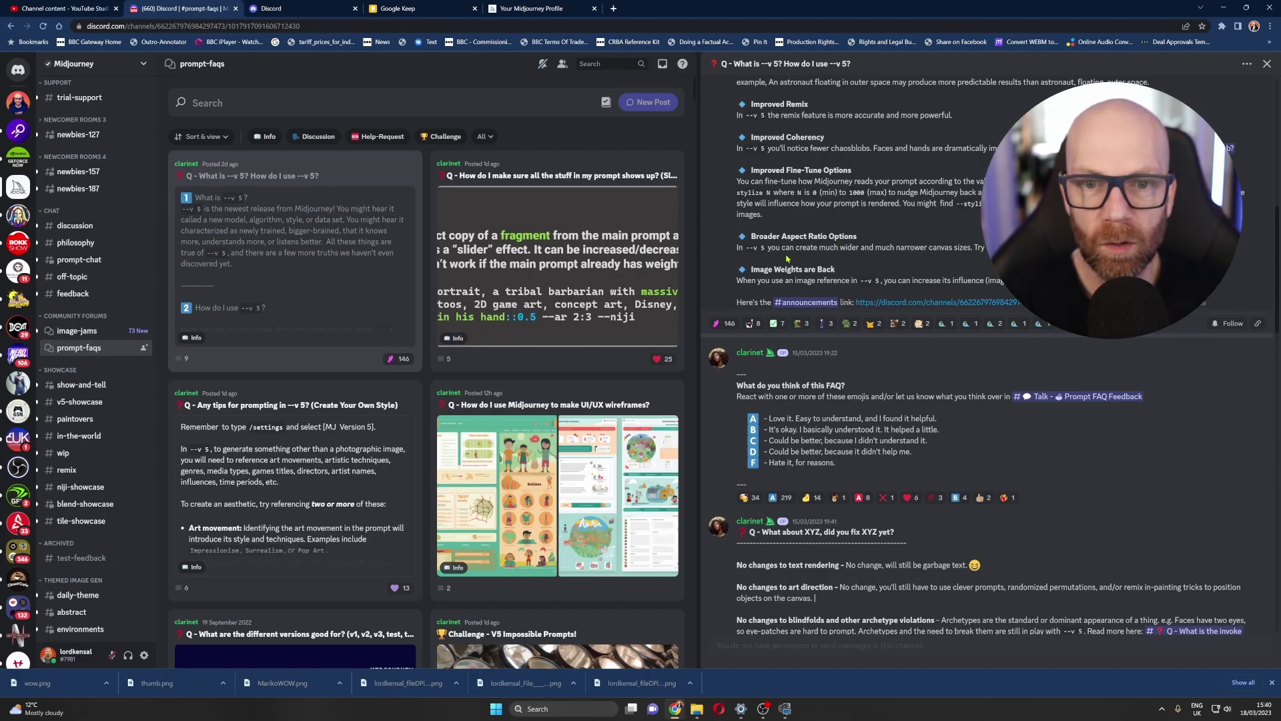
{"action": "left_click_drag", "start_coordinate": [774, 249], "coordinate": [973, 248]}
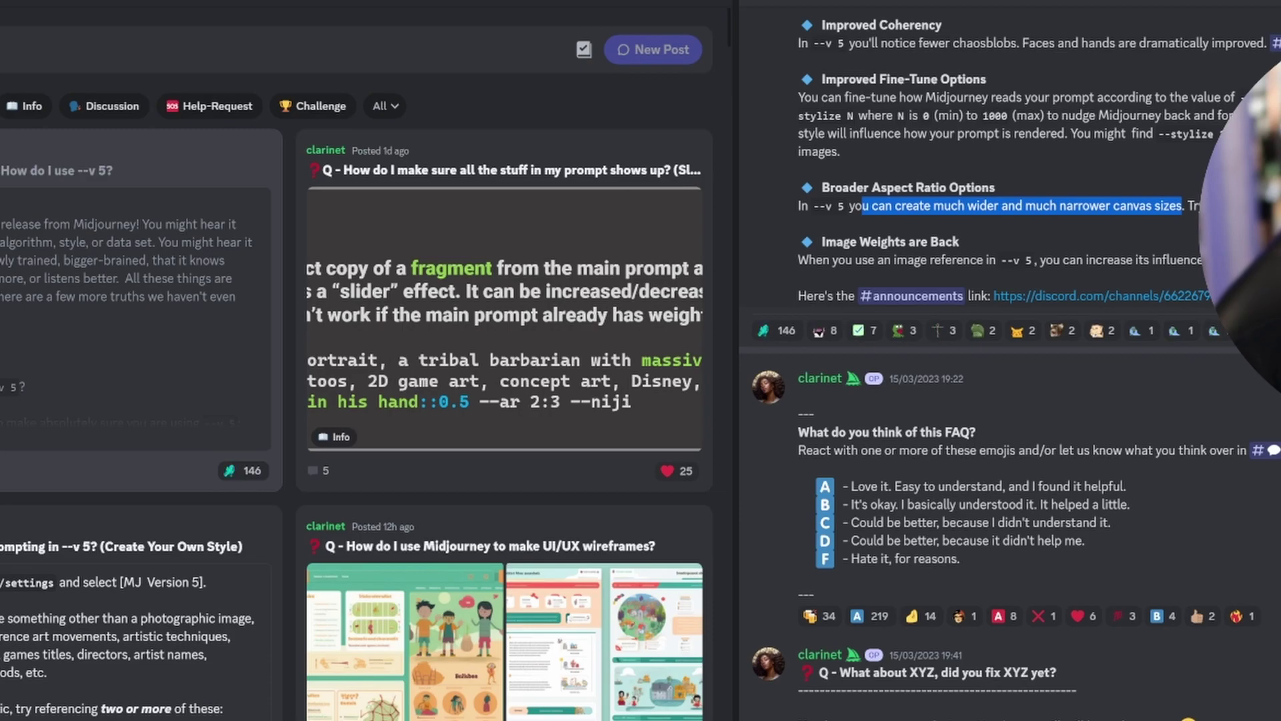
{"action": "left_click", "coordinate": [1128, 268]}
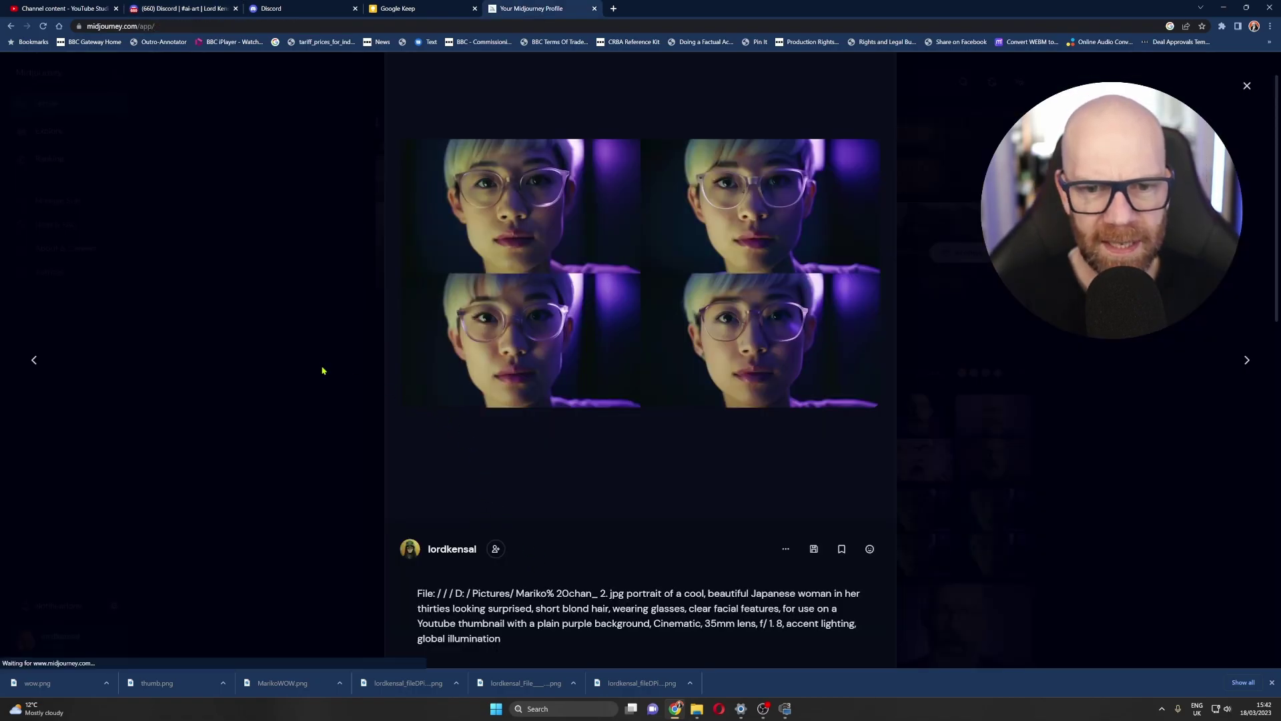
Start a /imagine command in #ai-art with the surprised blond Japanese woman prompt pasted in
{"action": "left_click", "coordinate": [320, 367]}
{"action": "scroll", "coordinate": [657, 353], "scroll_direction": "down", "scroll_amount": 1}
{"action": "mouse_move", "coordinate": [750, 483]}
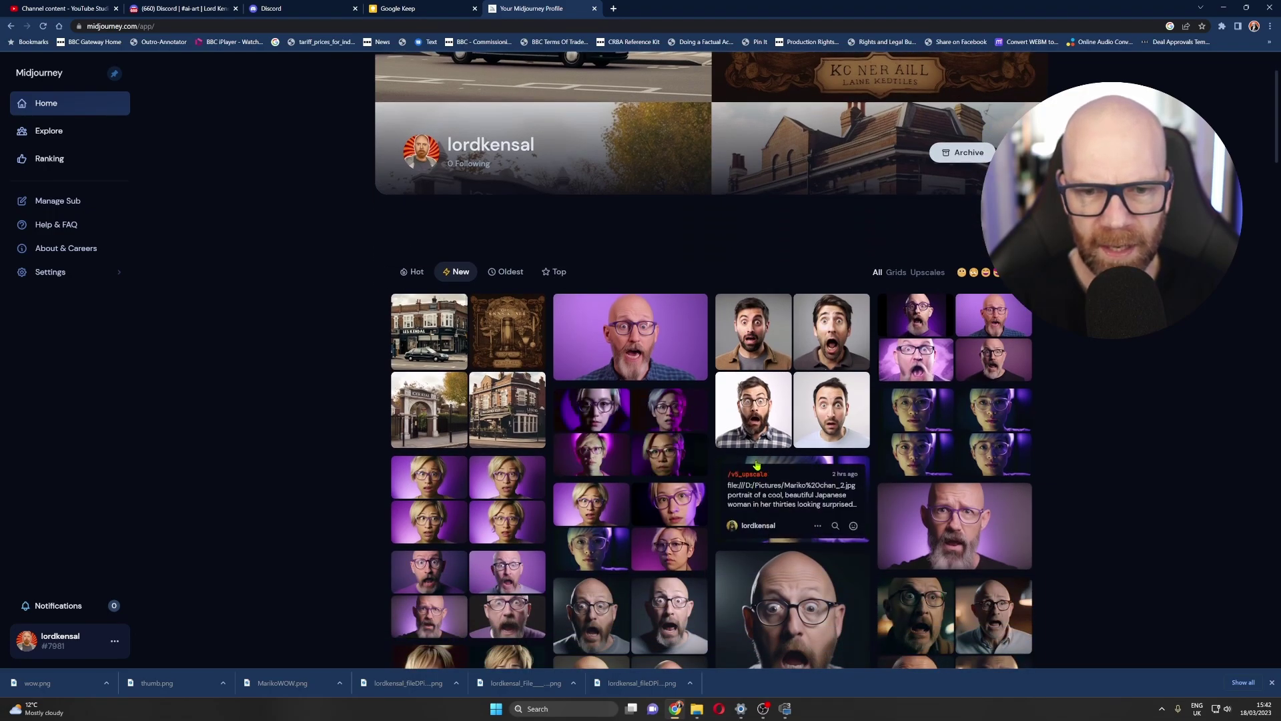
{"action": "key", "text": "ctrl+2"}
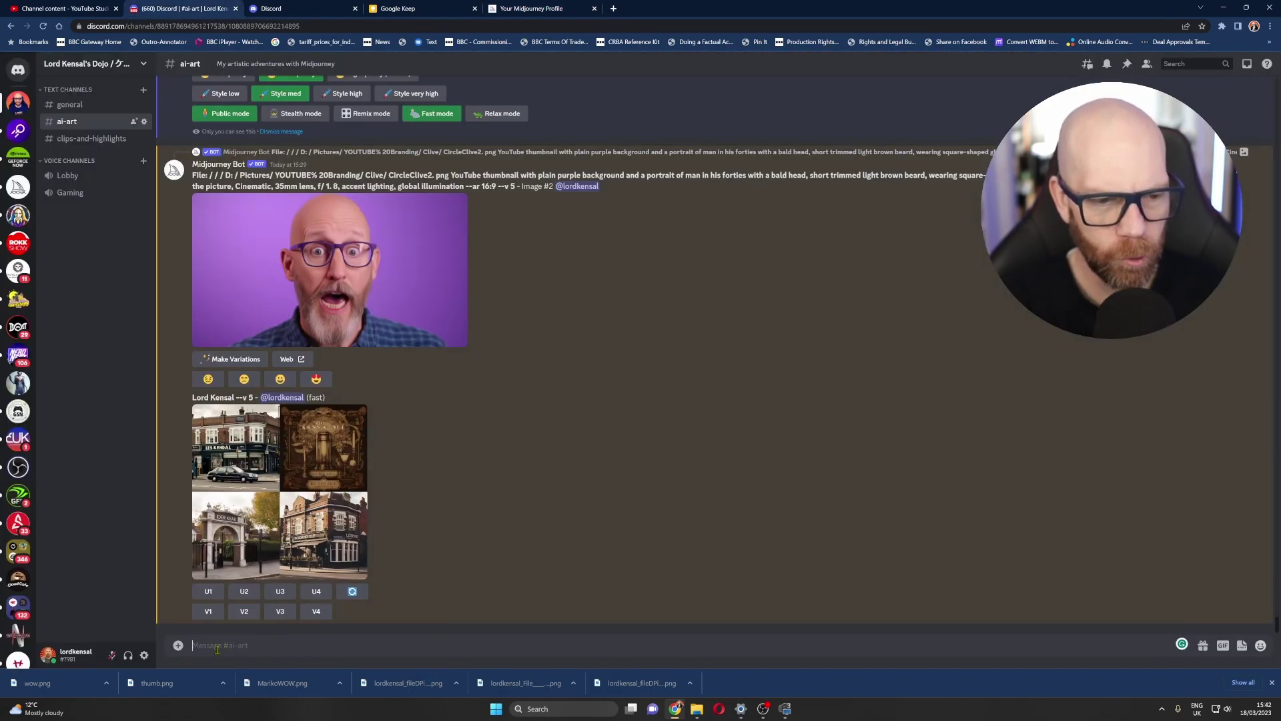
{"action": "type", "text": "/"}
{"action": "type", "text": "File: / / / D: / Pictures/ Mariko% 20chan_ 2. jpg portrait of a cool, beautiful Japanese woman in her thirties looking surprised, short blond hair, wearing glasses, clear facial features, for use on a Youtube thumbnail with a plain purple background, Cinematic, 35mm lens, f/ 1. 8, accent lighting, global illumination"}
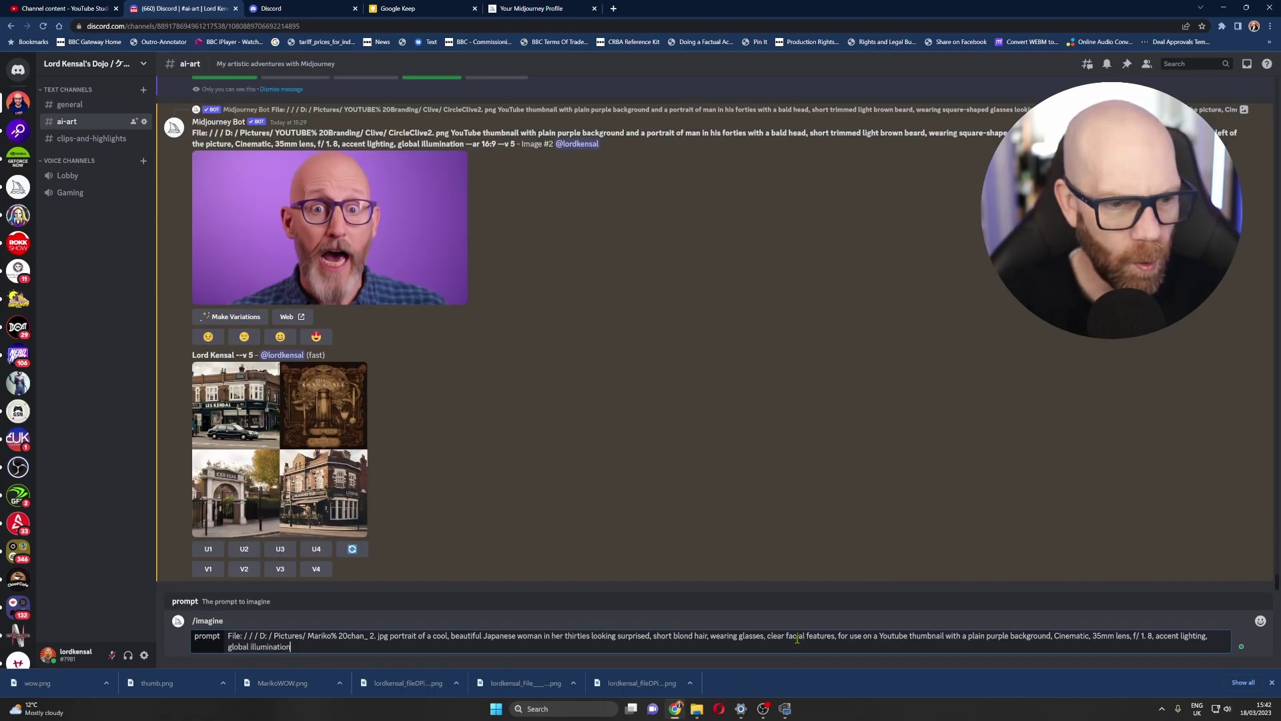
Copy the Leica III film-style line from the Writing Prompts Keep note, then return to Discord
{"action": "left_click", "coordinate": [420, 8]}
{"action": "left_click", "coordinate": [913, 249]}
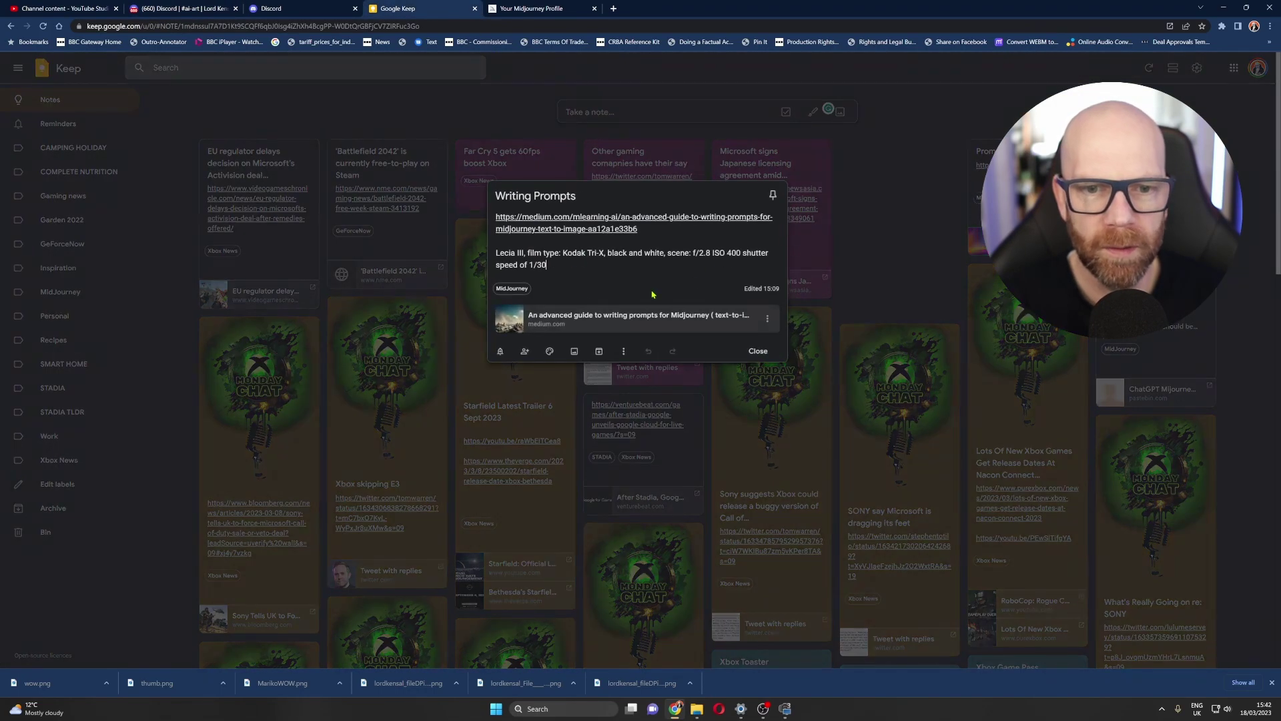
{"action": "left_click_drag", "start_coordinate": [561, 263], "coordinate": [496, 253]}
{"action": "right_click", "coordinate": [519, 258]}
{"action": "left_click", "coordinate": [547, 330]}
{"action": "left_click", "coordinate": [304, 10]}
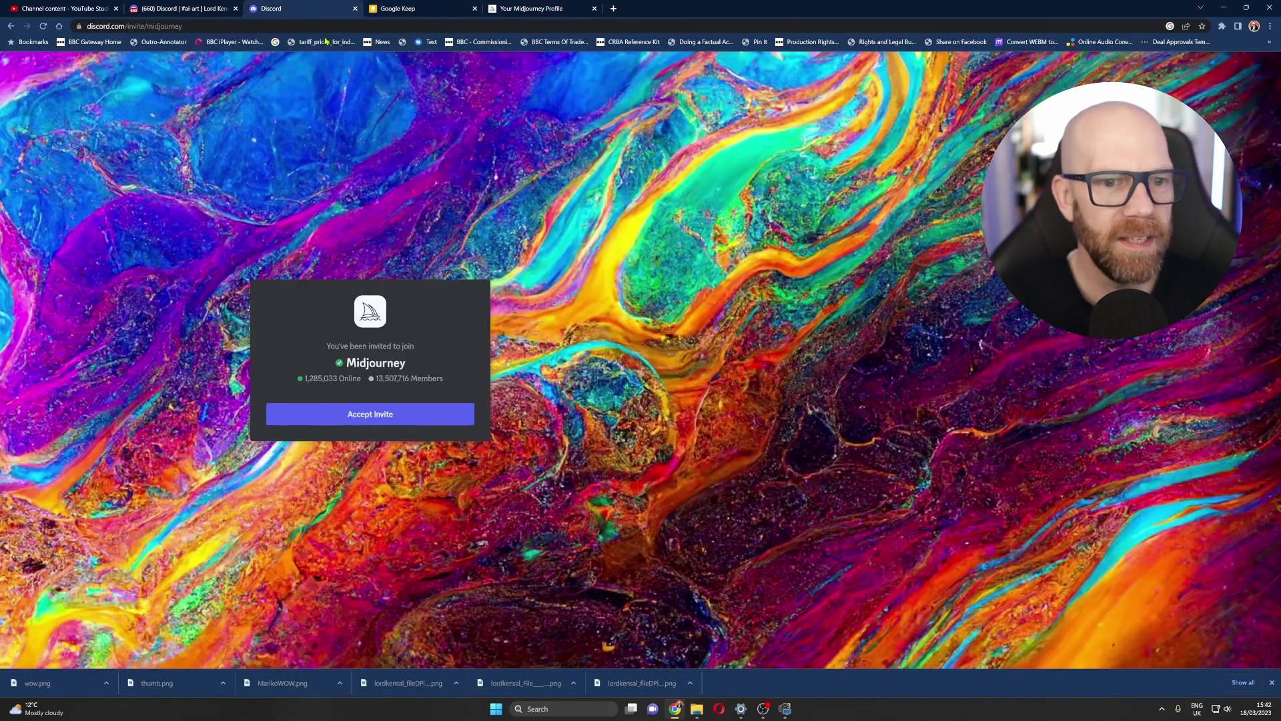
{"action": "left_click", "coordinate": [153, 9]}
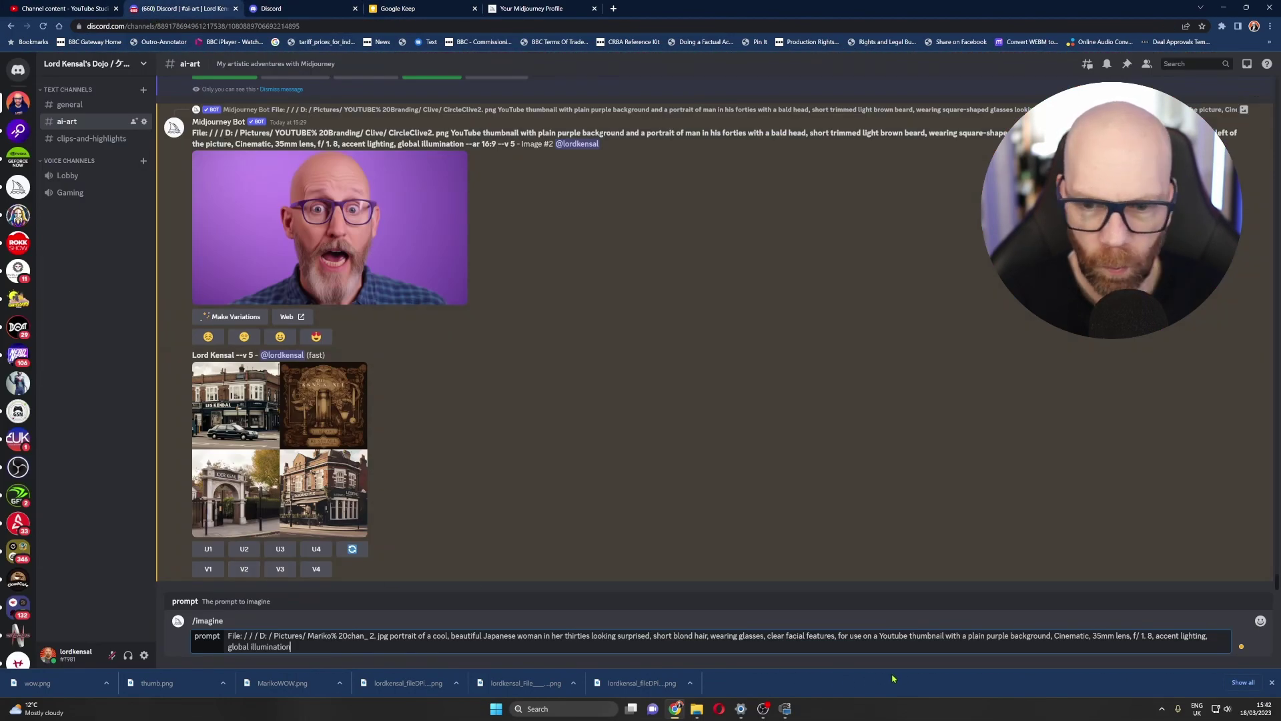
Replace 'Cinematic … global illumination' with the Leica III Kodak Tri-X line, submit, and preview the grid
{"action": "left_click", "coordinate": [1055, 636]}
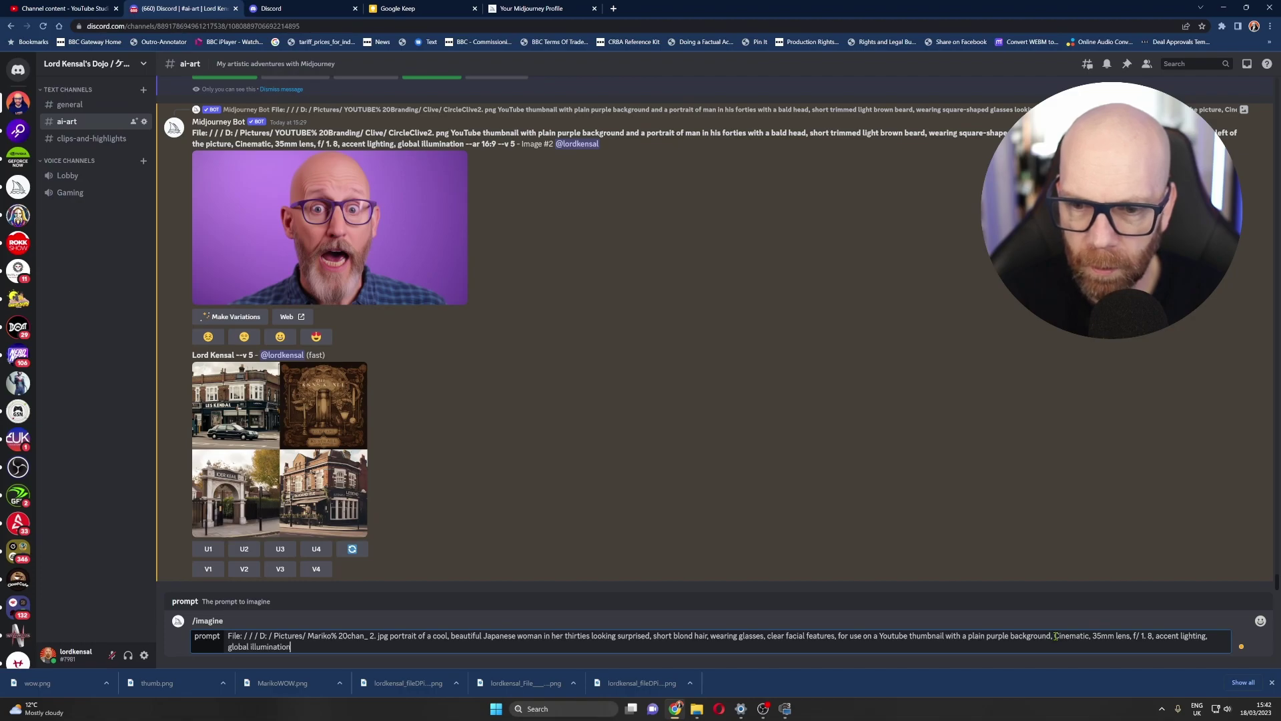
{"action": "left_click_drag", "start_coordinate": [1056, 636], "coordinate": [1070, 643]}
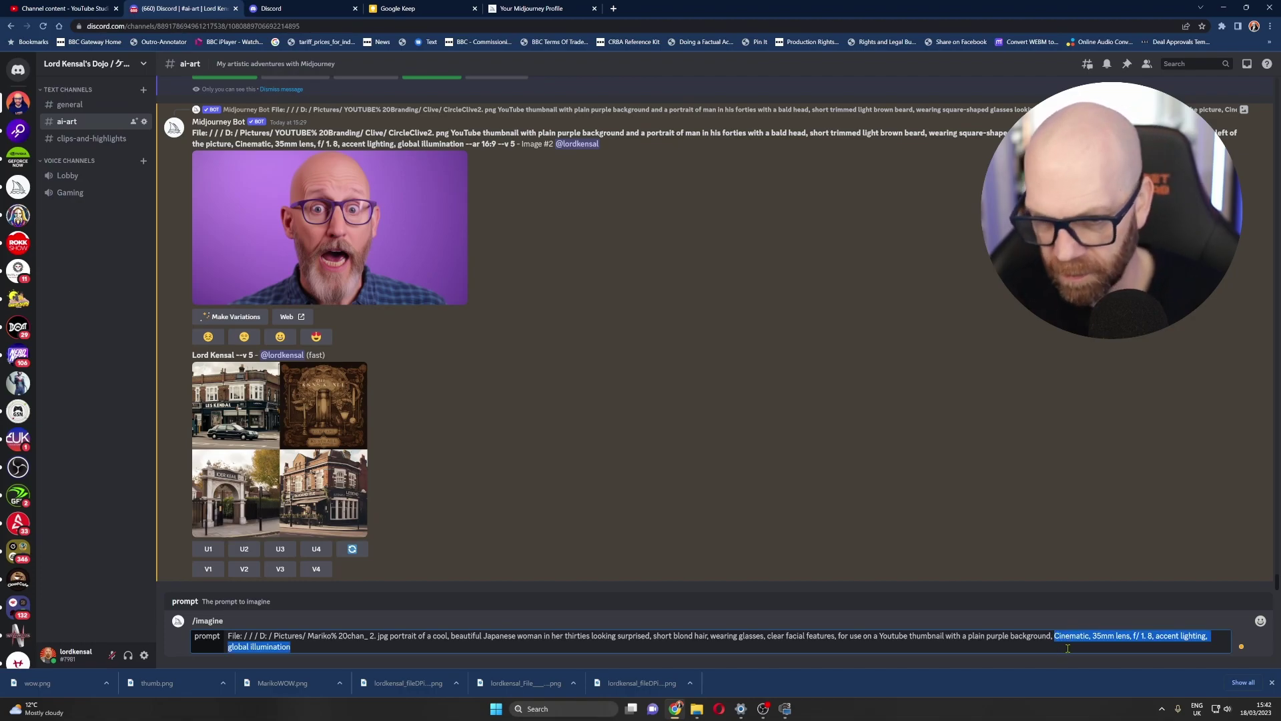
{"action": "key", "text": "BackSpace"}
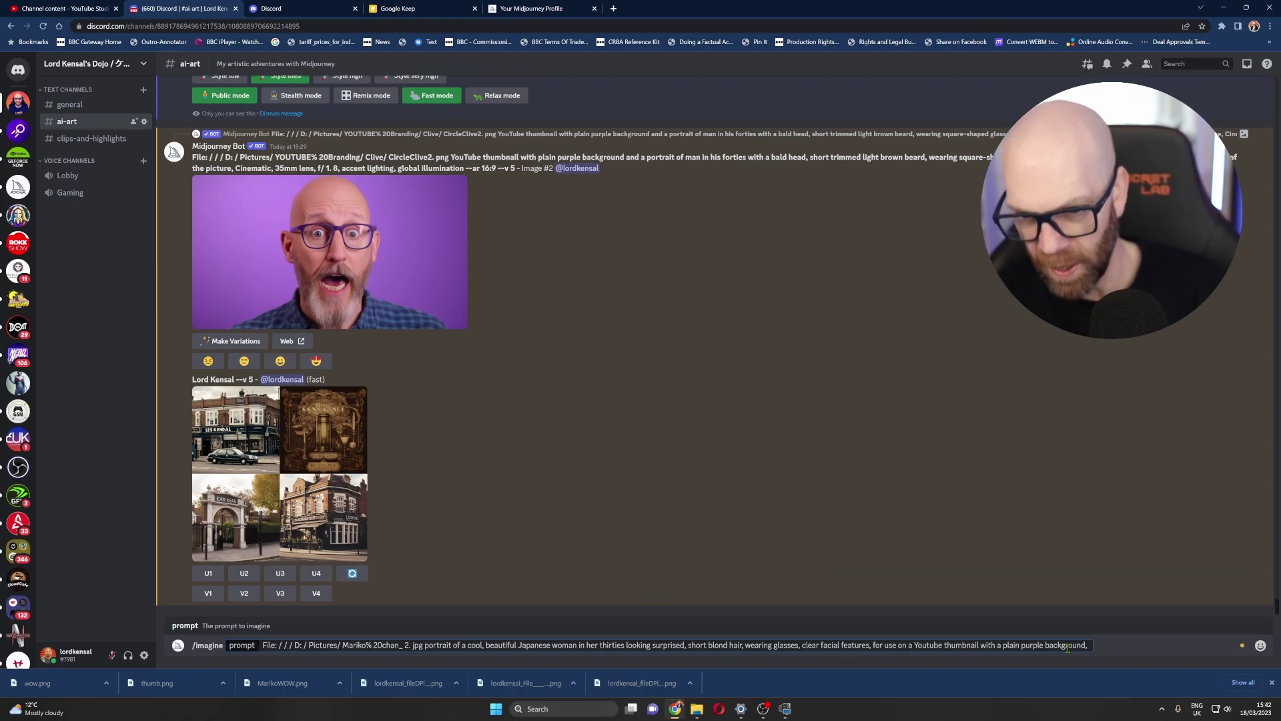
{"action": "key", "text": "ctrl+v"}
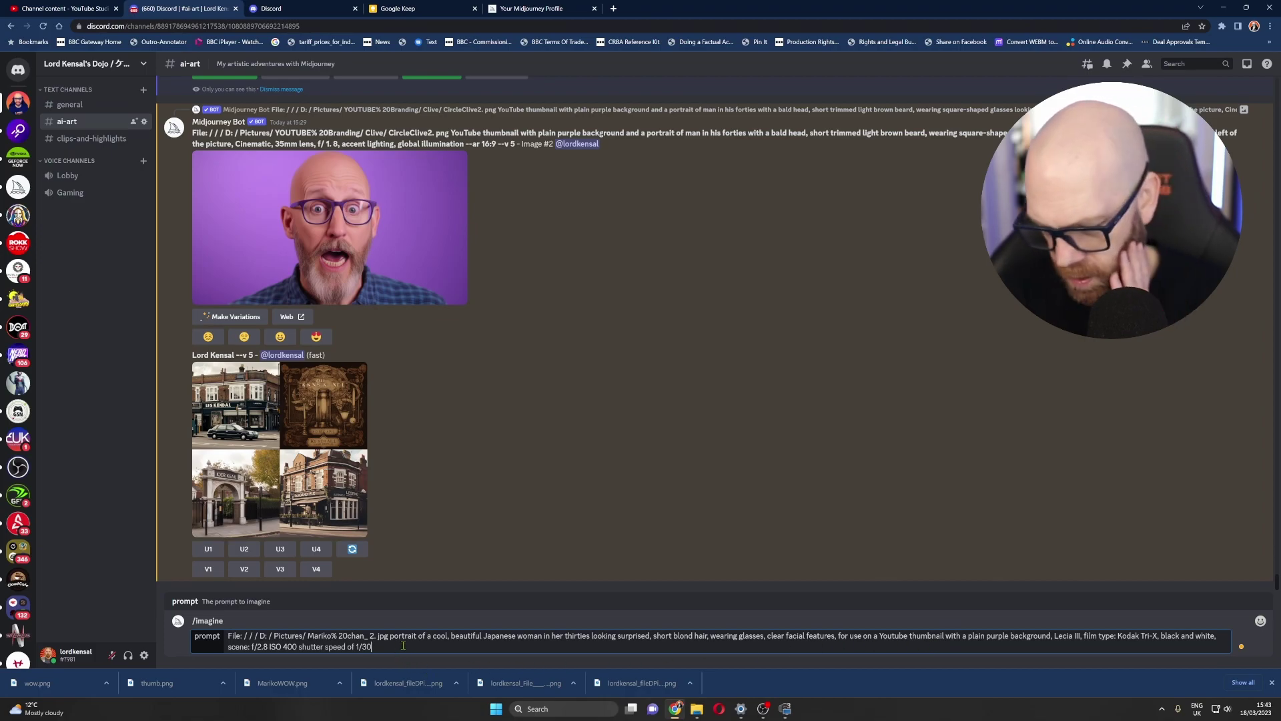
{"action": "key", "text": "Return"}
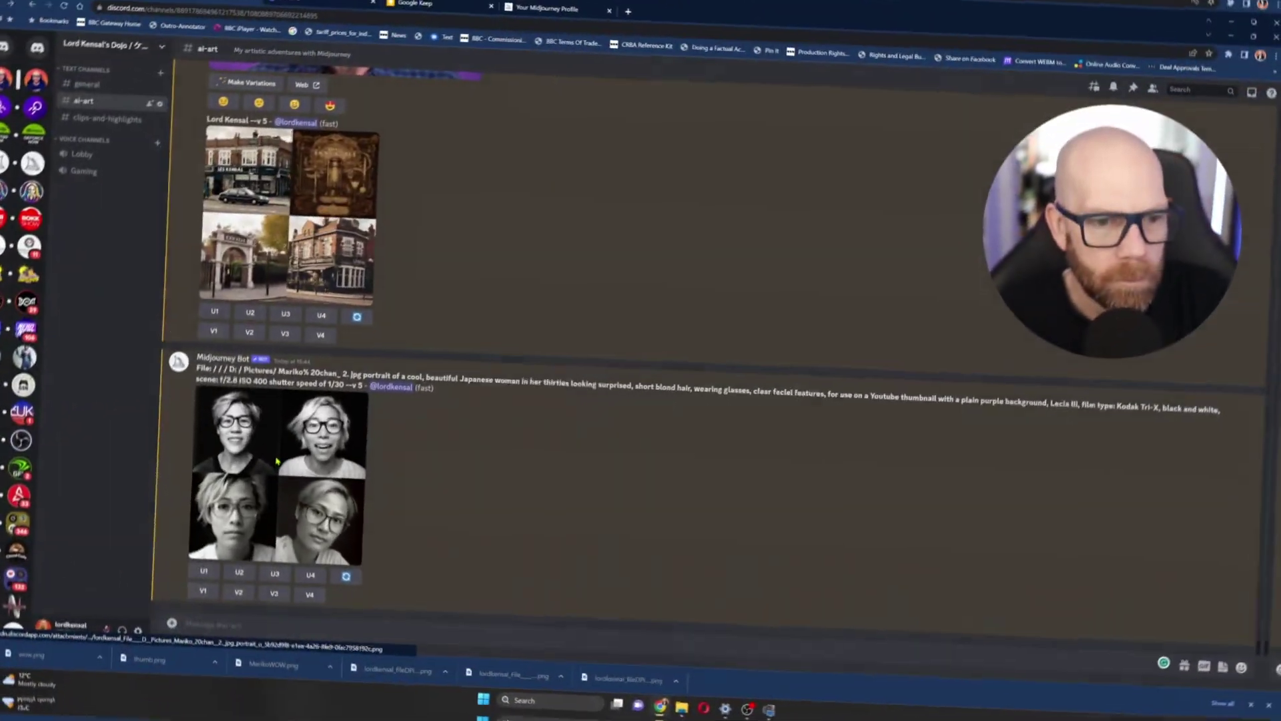
{"action": "left_click", "coordinate": [279, 492]}
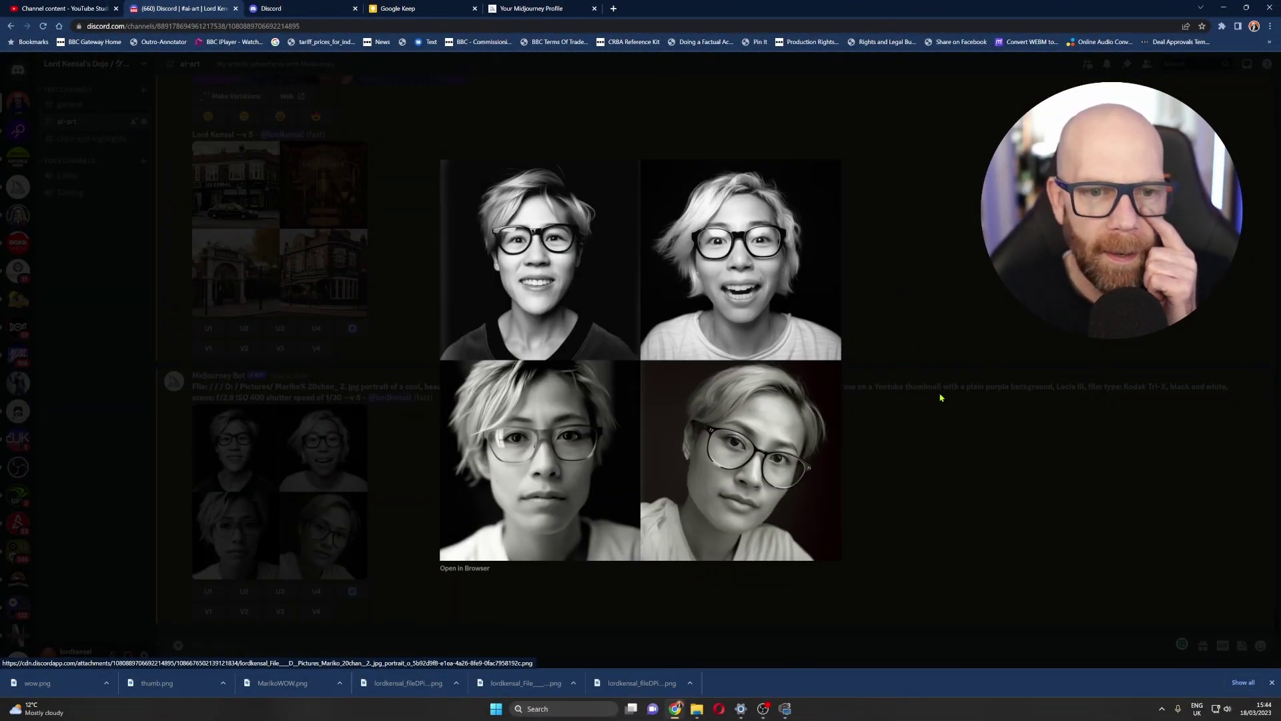
{"action": "left_click", "coordinate": [946, 419]}
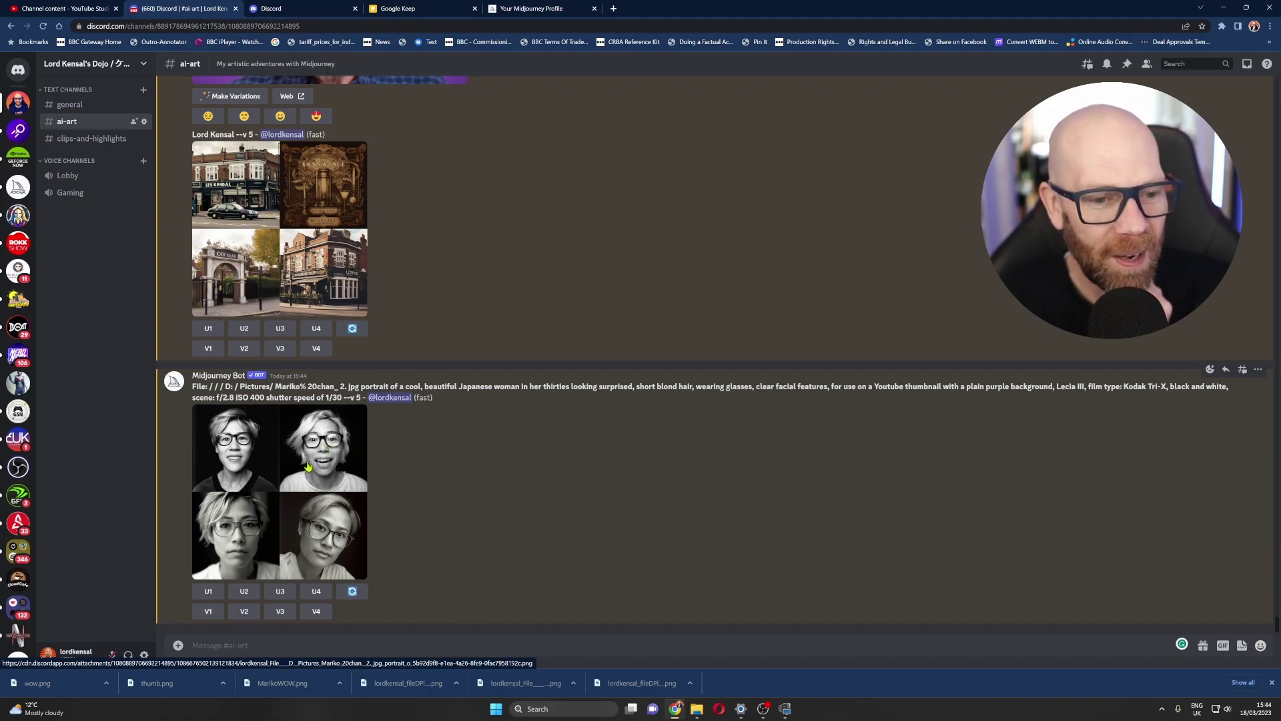
Enlarge the new black-and-white Kodak Tri-X grid of blond women in glasses
{"action": "left_click", "coordinate": [307, 467]}
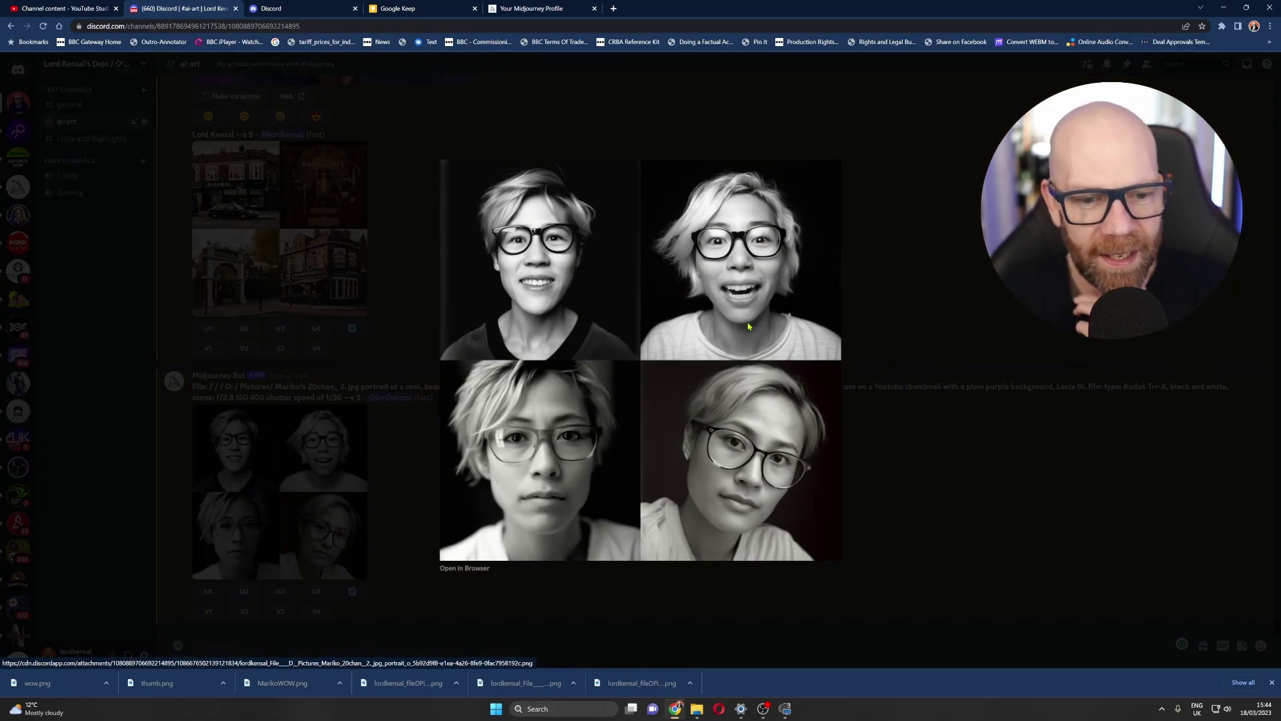